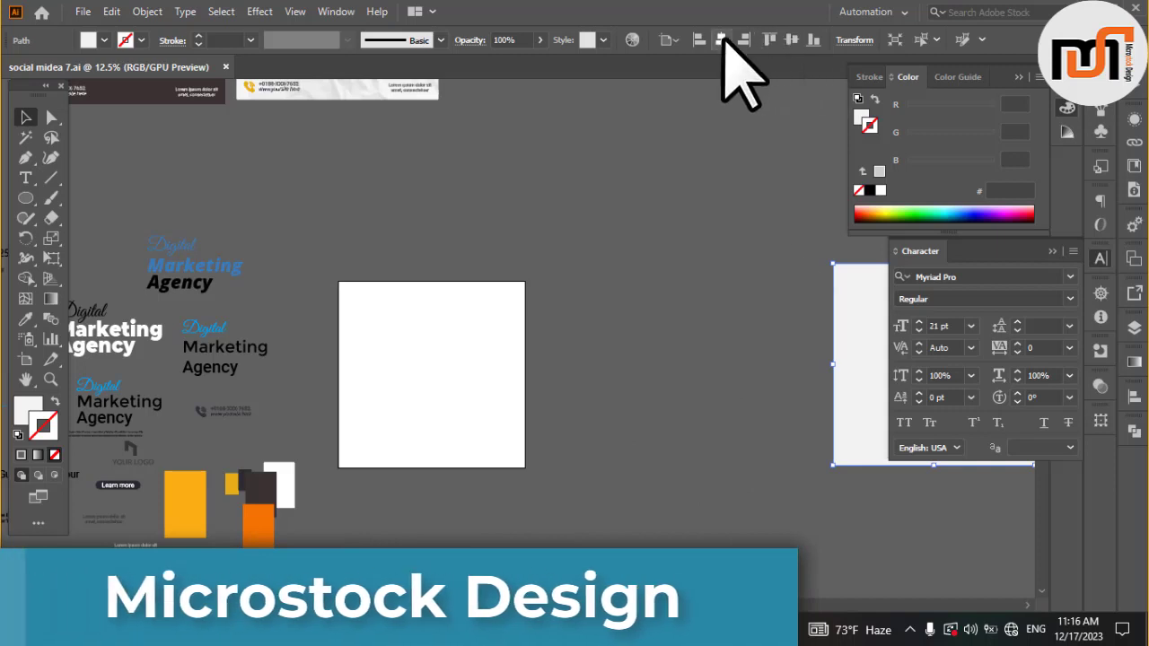
Step: Center the light gray background square horizontally and vertically on the artboard
{"action": "left_click", "coordinate": [722, 39]}
{"action": "left_click", "coordinate": [791, 40]}
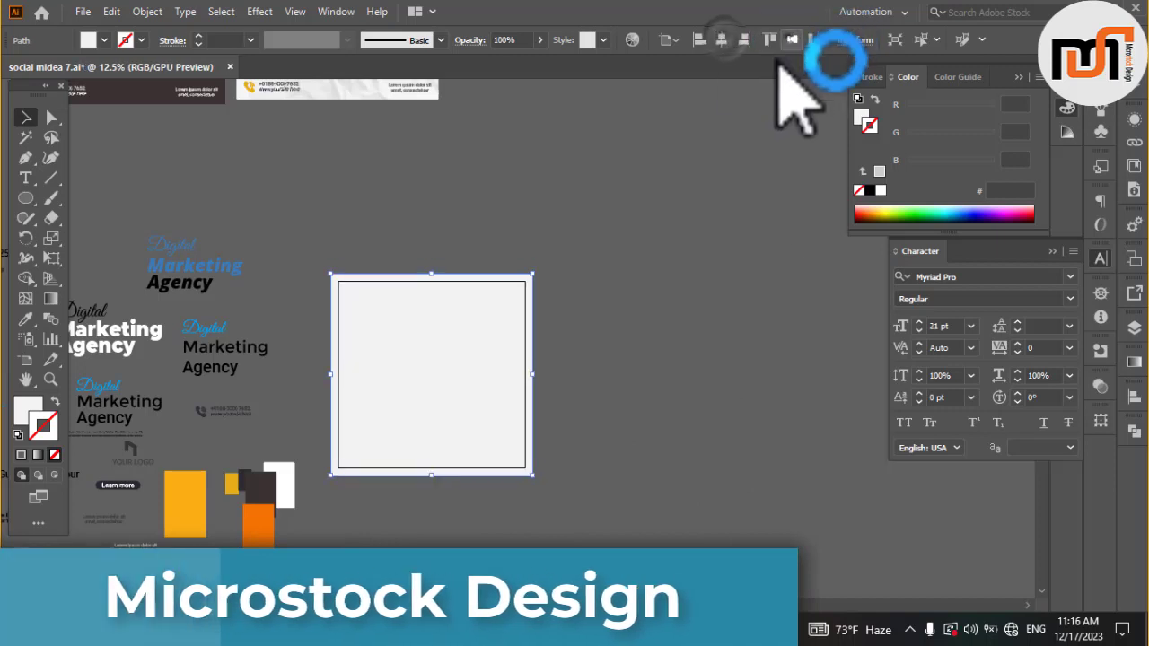
{"action": "left_click", "coordinate": [563, 414]}
Step: Draw an upright rectangle against the artboard's right edge and fill it with a slightly darker light gray
{"action": "scroll", "coordinate": [565, 415], "scroll_direction": "down", "scroll_amount": 3}
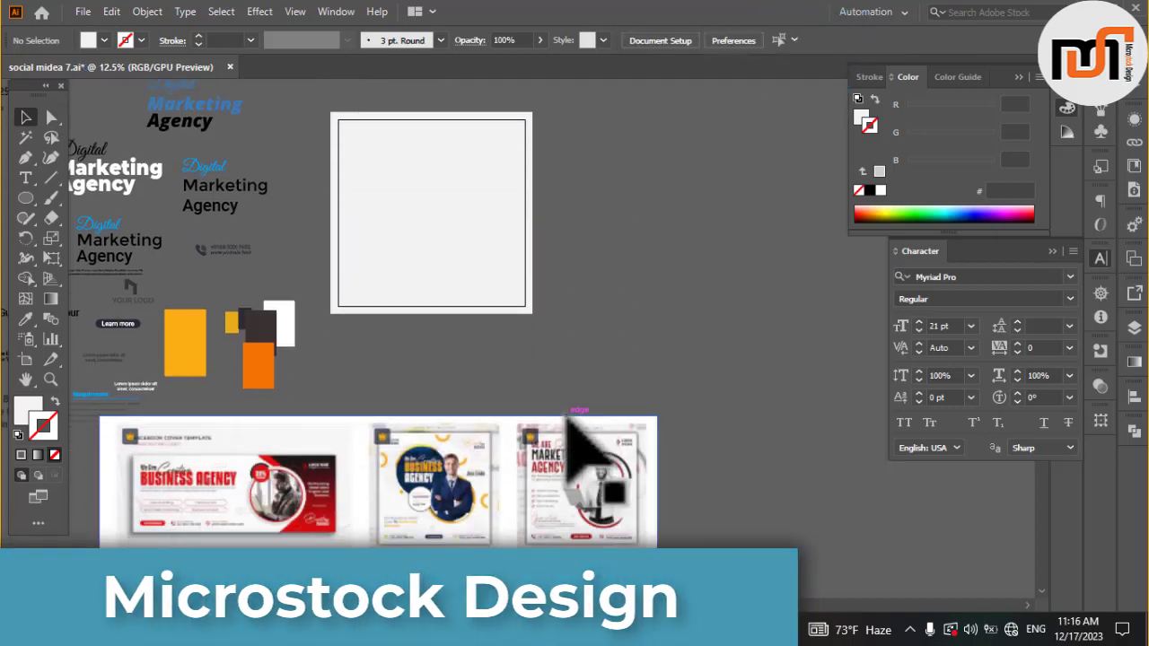
{"action": "scroll", "coordinate": [565, 414], "scroll_direction": "up", "scroll_amount": 3}
{"action": "scroll", "coordinate": [510, 385], "scroll_direction": "down", "scroll_amount": 3}
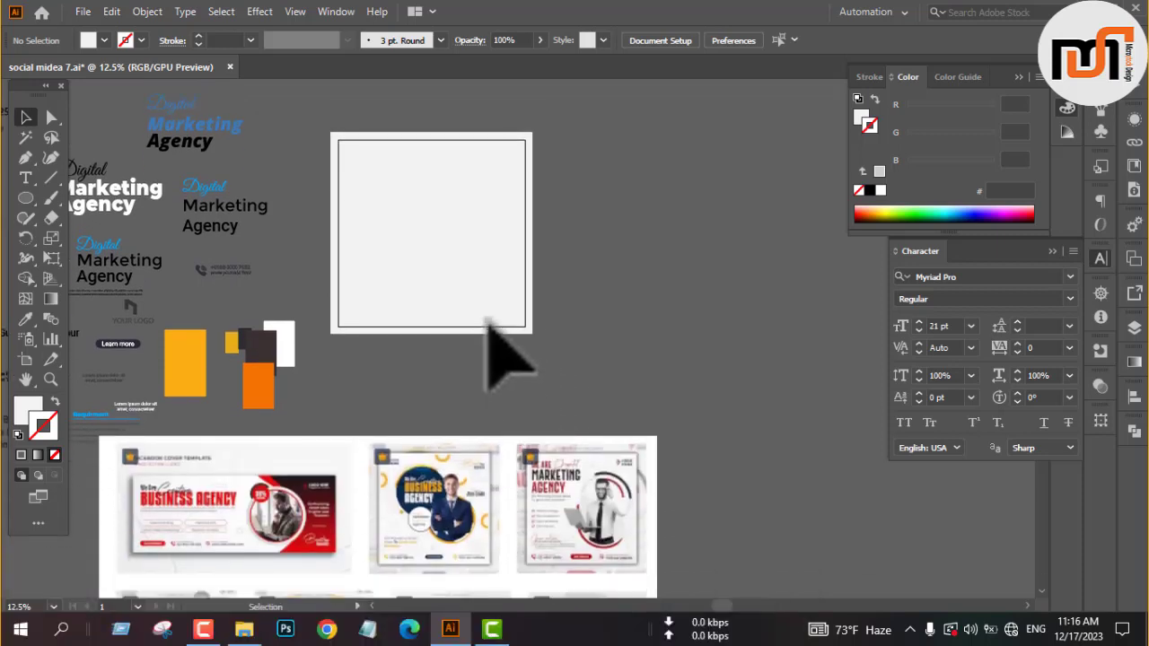
{"action": "scroll", "coordinate": [489, 280], "scroll_direction": "up", "scroll_amount": 3}
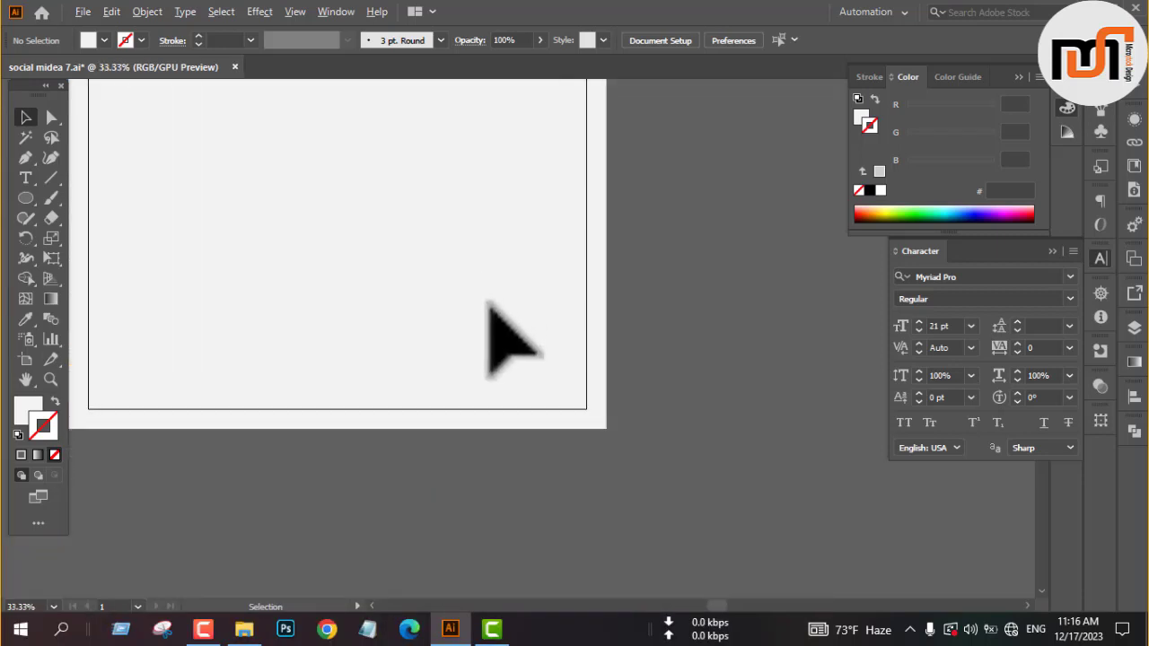
{"action": "scroll", "coordinate": [503, 332], "scroll_direction": "down", "scroll_amount": 1}
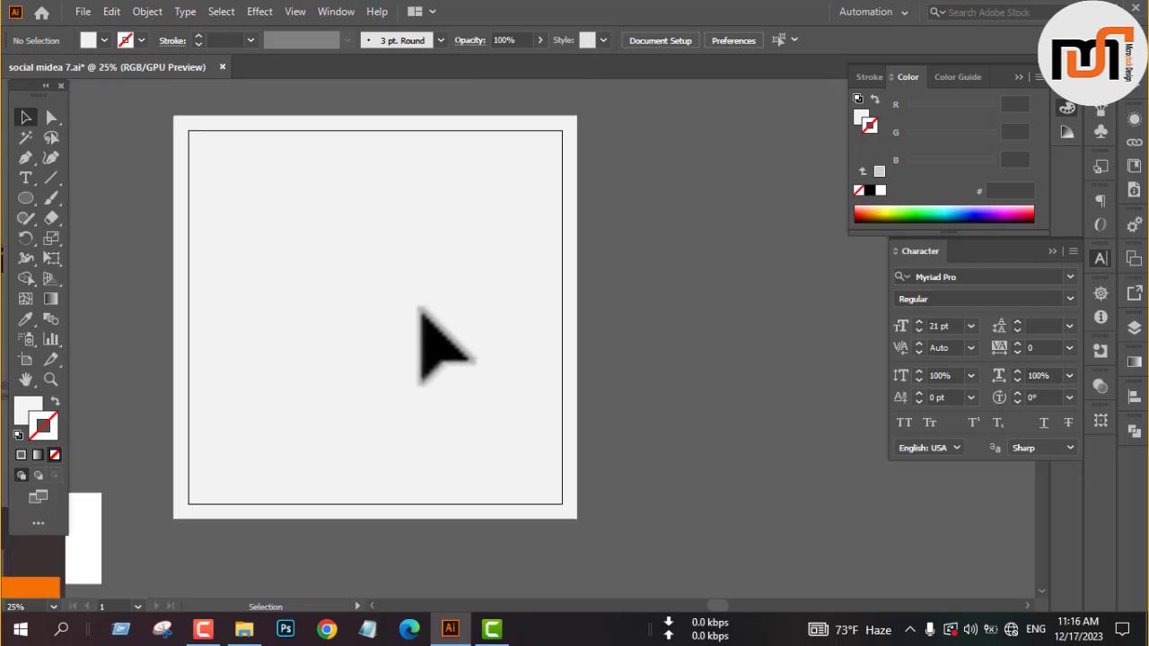
{"action": "key", "text": "m"}
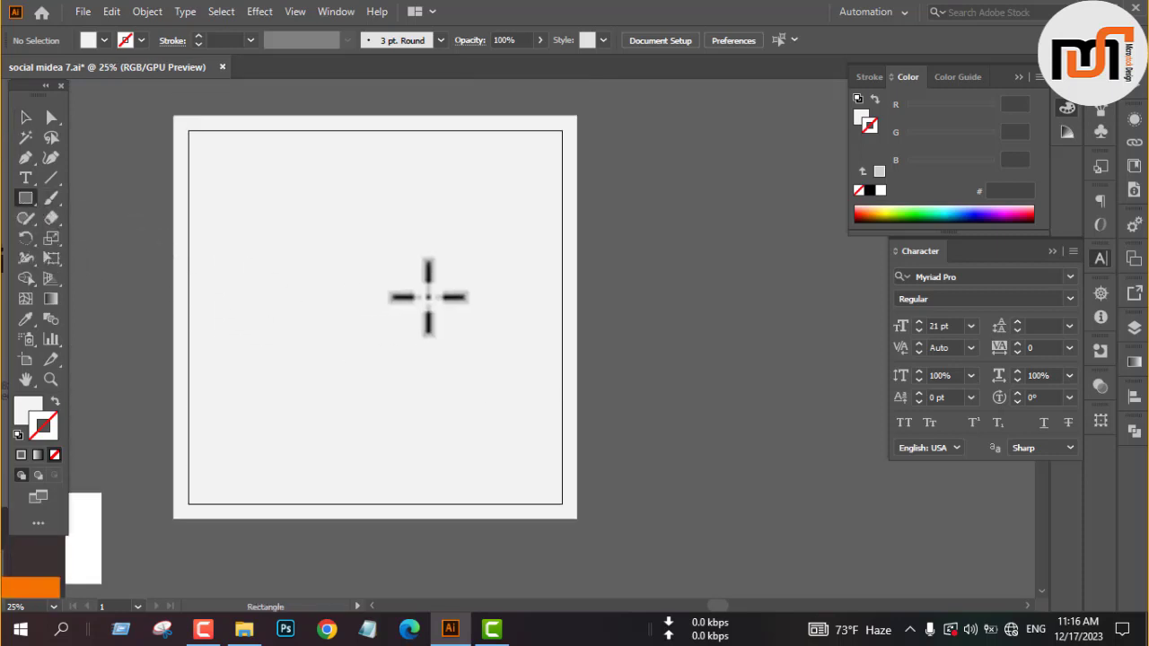
{"action": "left_click_drag", "start_coordinate": [441, 215], "coordinate": [562, 422]}
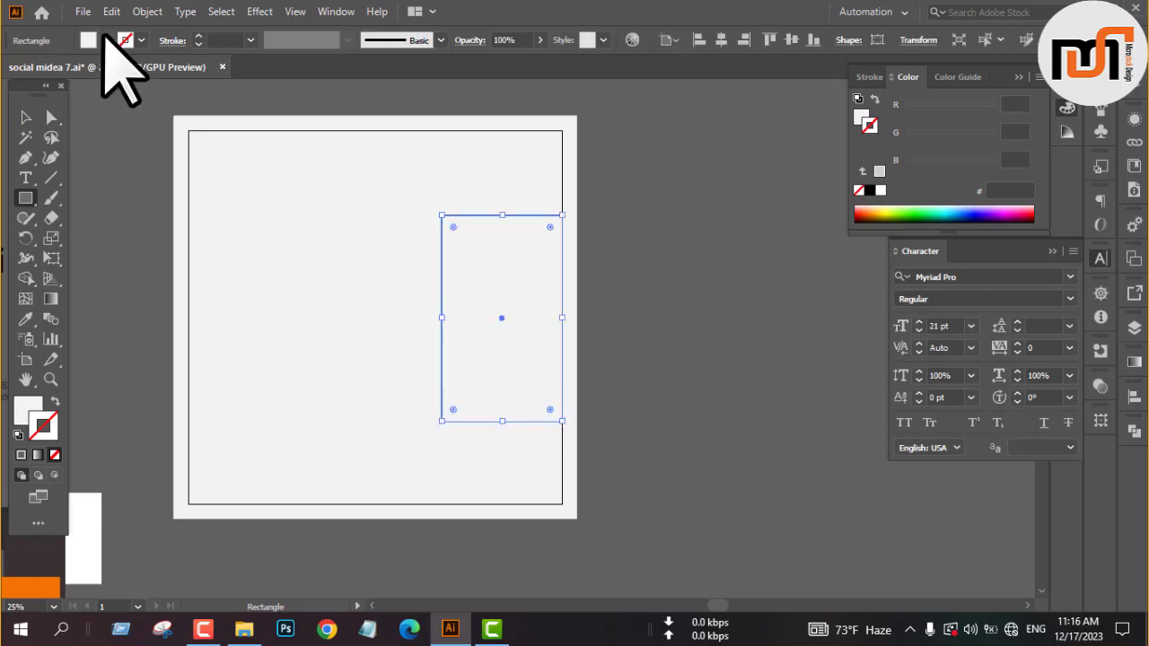
{"action": "left_click", "coordinate": [104, 41]}
{"action": "left_click", "coordinate": [129, 106]}
{"action": "left_click", "coordinate": [634, 250]}
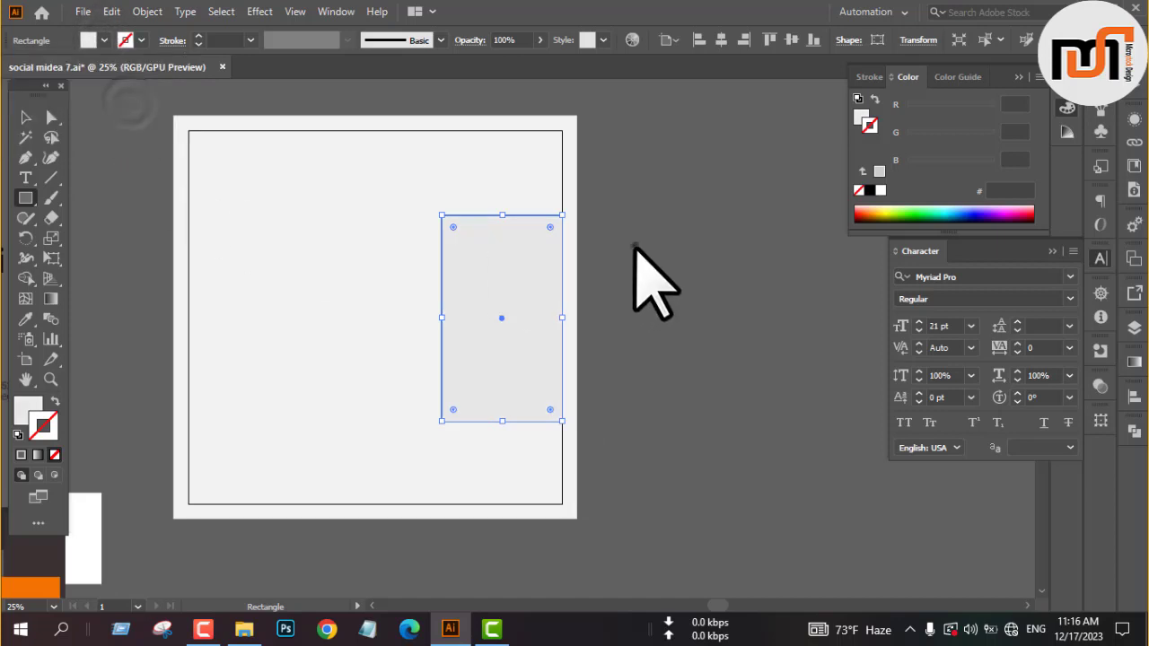
Step: Enlarge the gray rectangle upward, leftward and downward, and round its corners fully into a vertical pill shape
{"action": "key", "text": "v"}
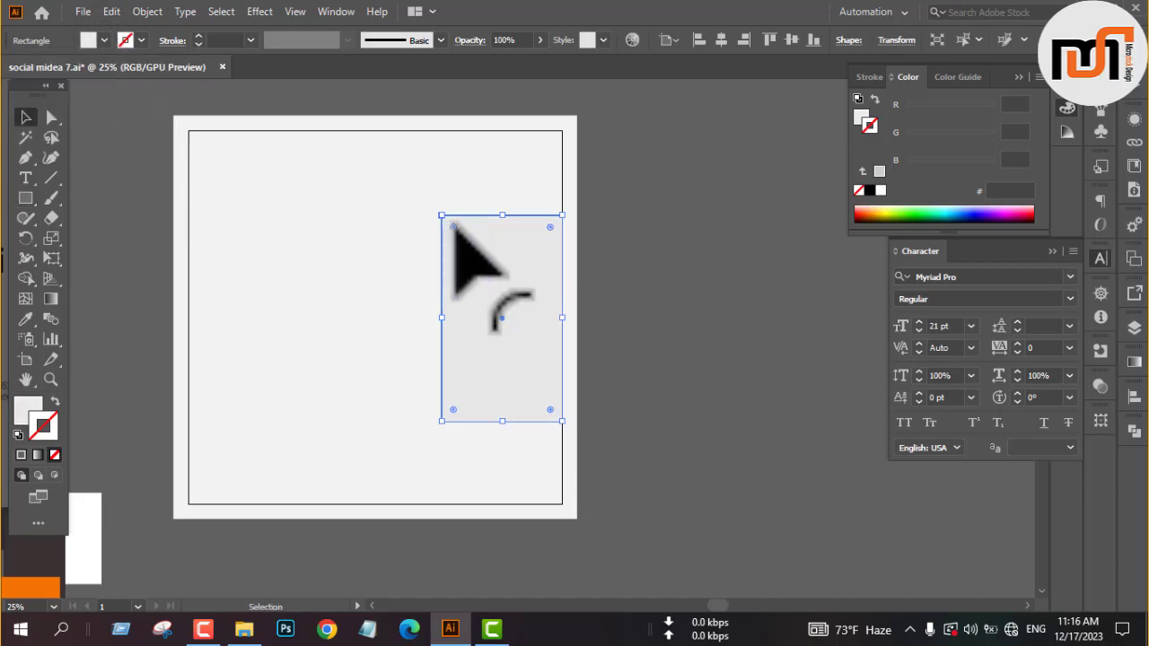
{"action": "left_click_drag", "start_coordinate": [453, 227], "coordinate": [410, 140]}
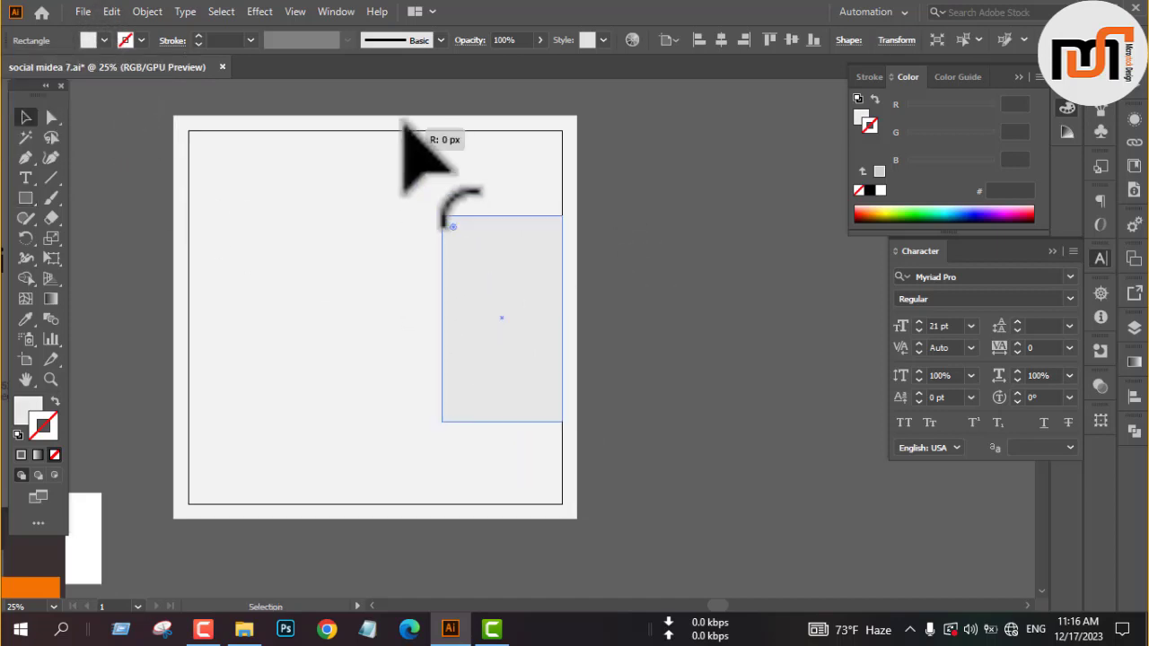
{"action": "left_click_drag", "start_coordinate": [504, 217], "coordinate": [505, 176]}
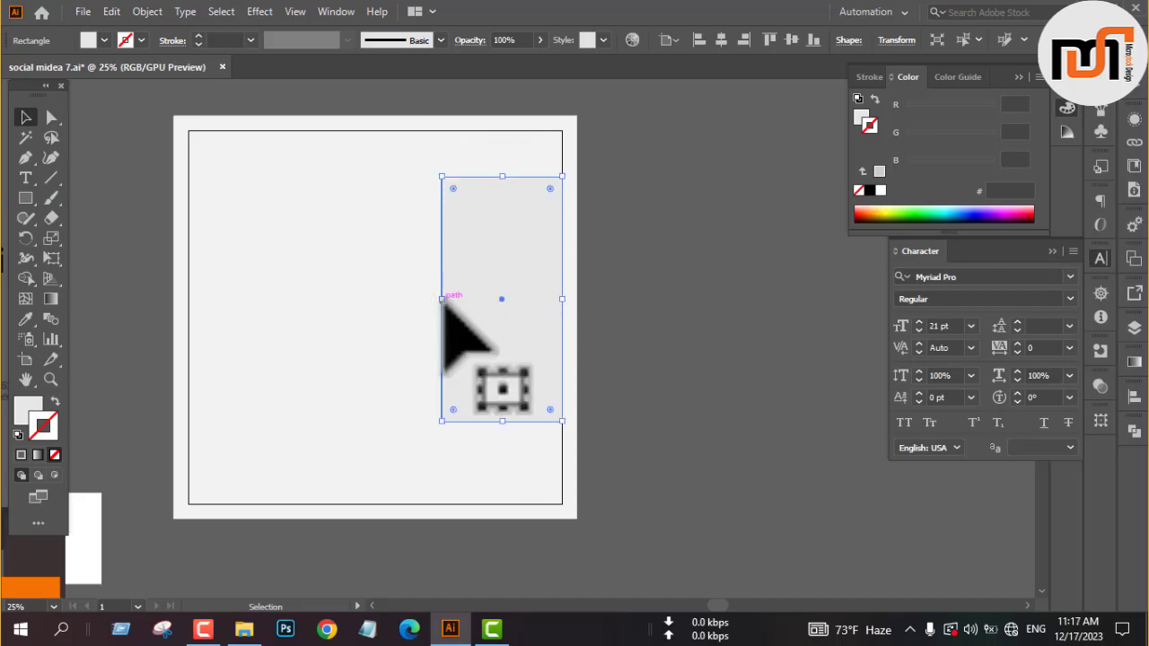
{"action": "left_click_drag", "start_coordinate": [433, 297], "coordinate": [411, 299]}
{"action": "left_click_drag", "start_coordinate": [484, 421], "coordinate": [625, 290]}
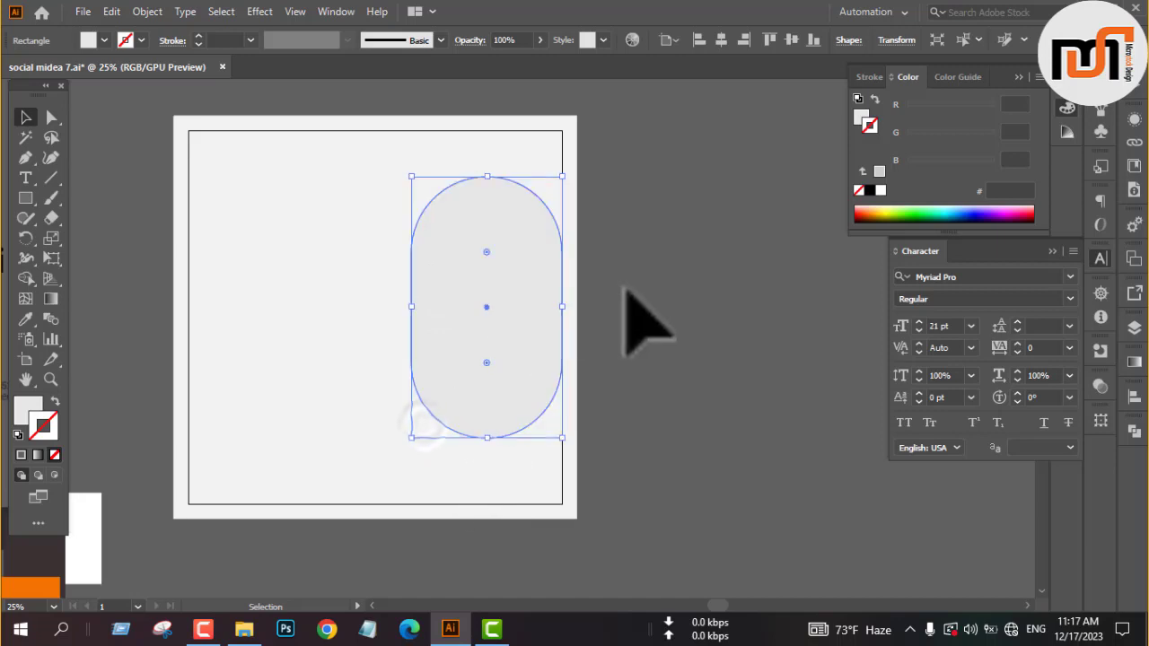
{"action": "left_click", "coordinate": [619, 289]}
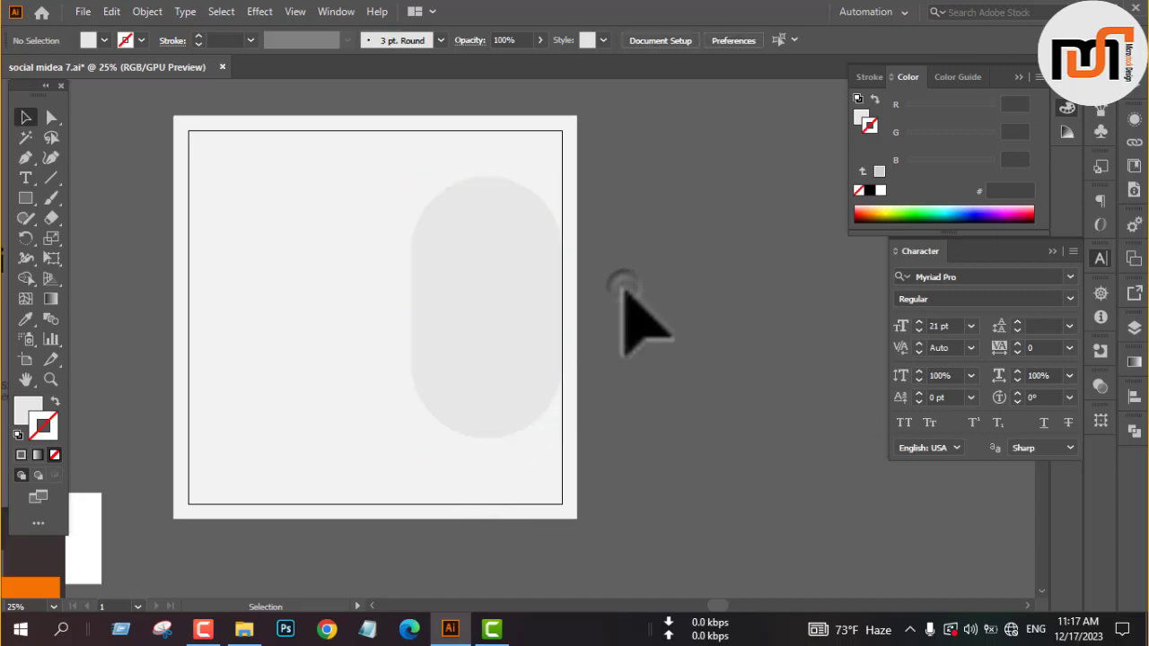
Step: Apply the Pathfinder Unite operation to the pill shape and fill it with the darker gray b3b3b3
{"action": "left_click", "coordinate": [495, 330]}
{"action": "left_click", "coordinate": [1134, 432]}
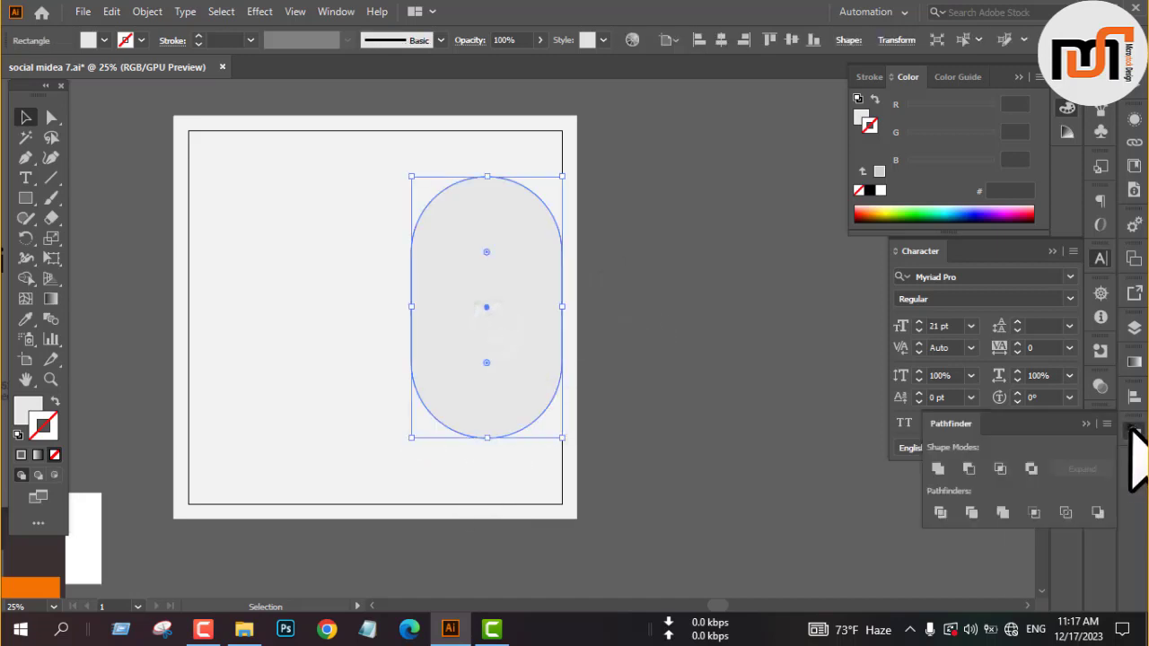
{"action": "left_click", "coordinate": [938, 468]}
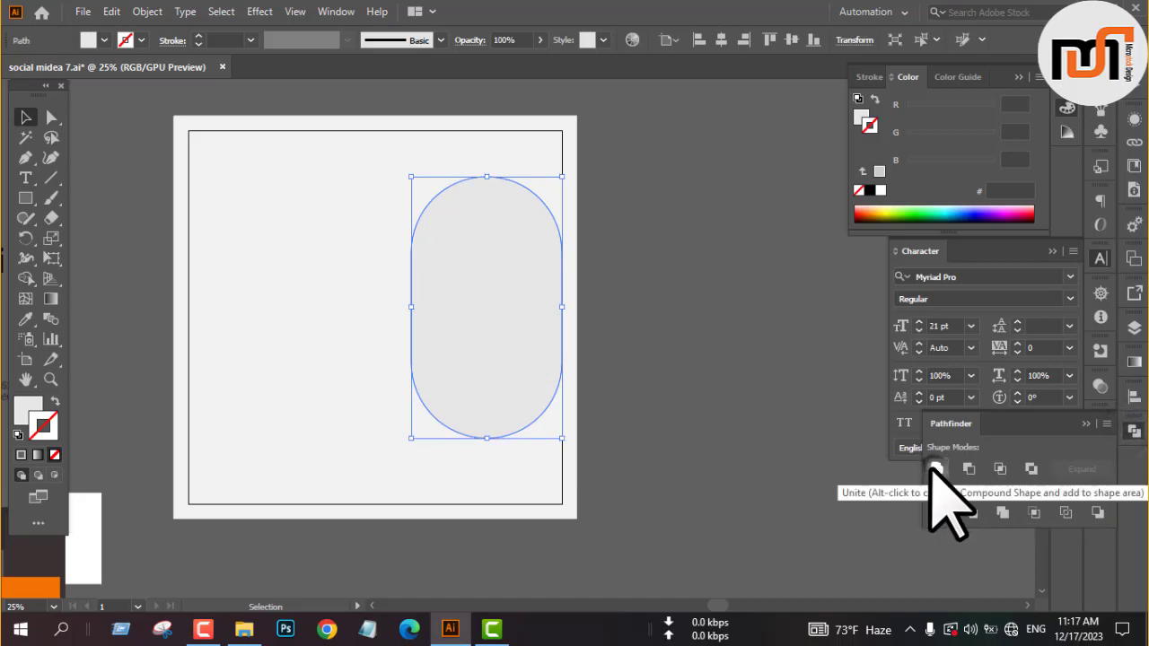
{"action": "left_click", "coordinate": [1051, 251]}
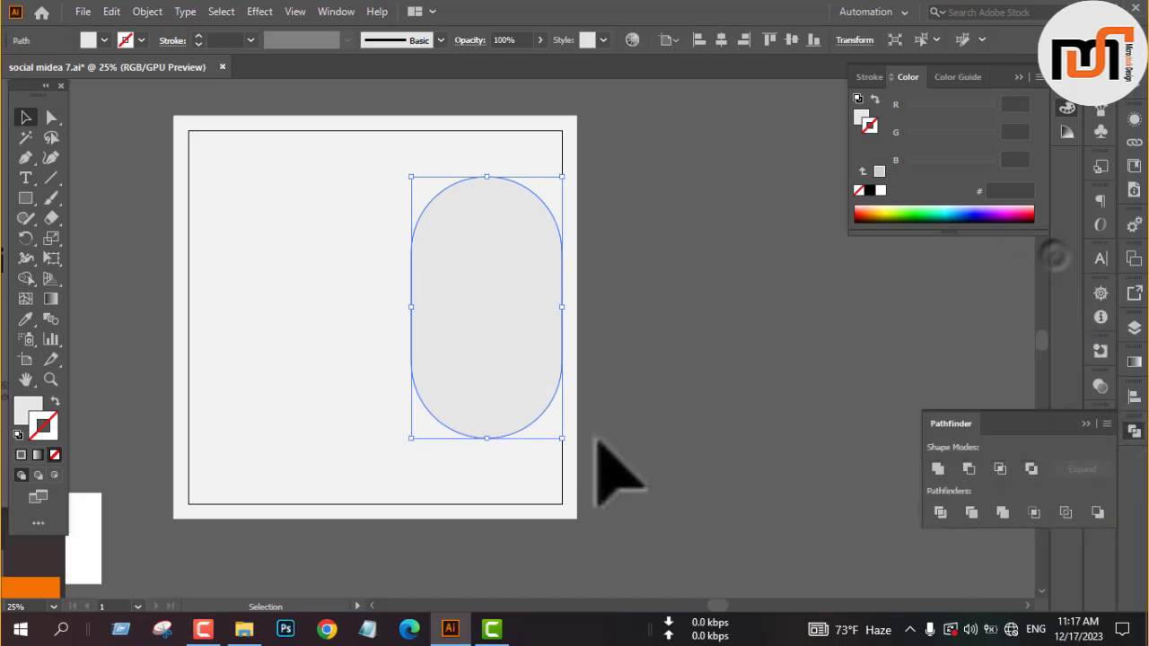
{"action": "left_click", "coordinate": [104, 40]}
{"action": "left_click", "coordinate": [106, 105]}
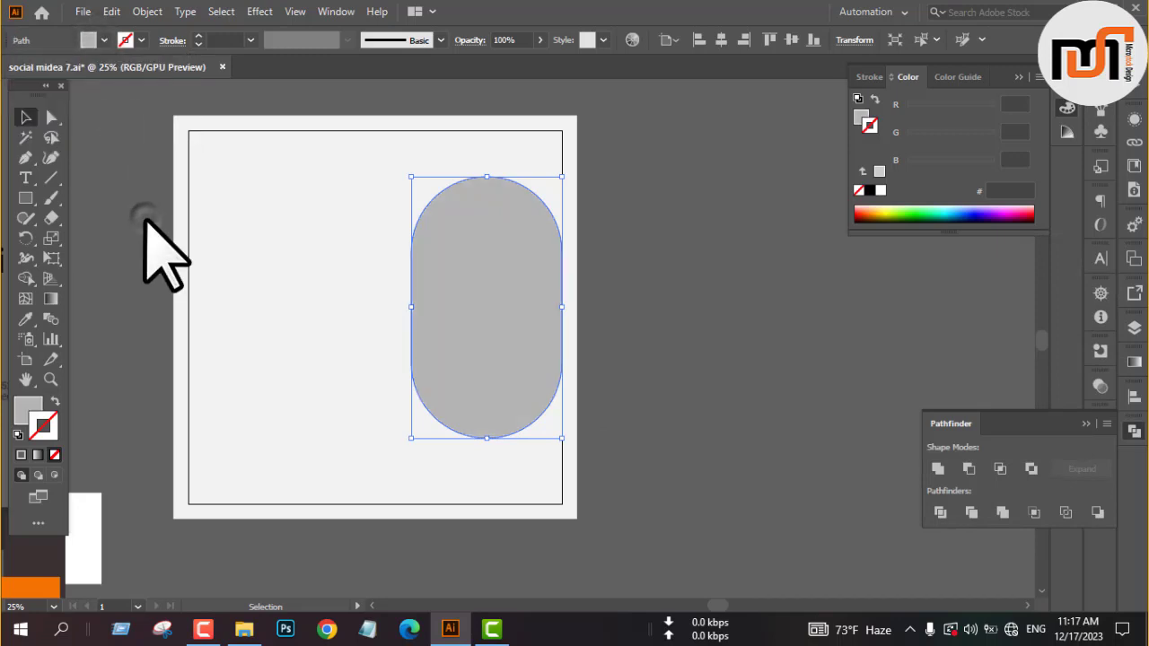
Step: Create an offset path 22 px outside the pill shape with miter joins
{"action": "left_click", "coordinate": [148, 11]}
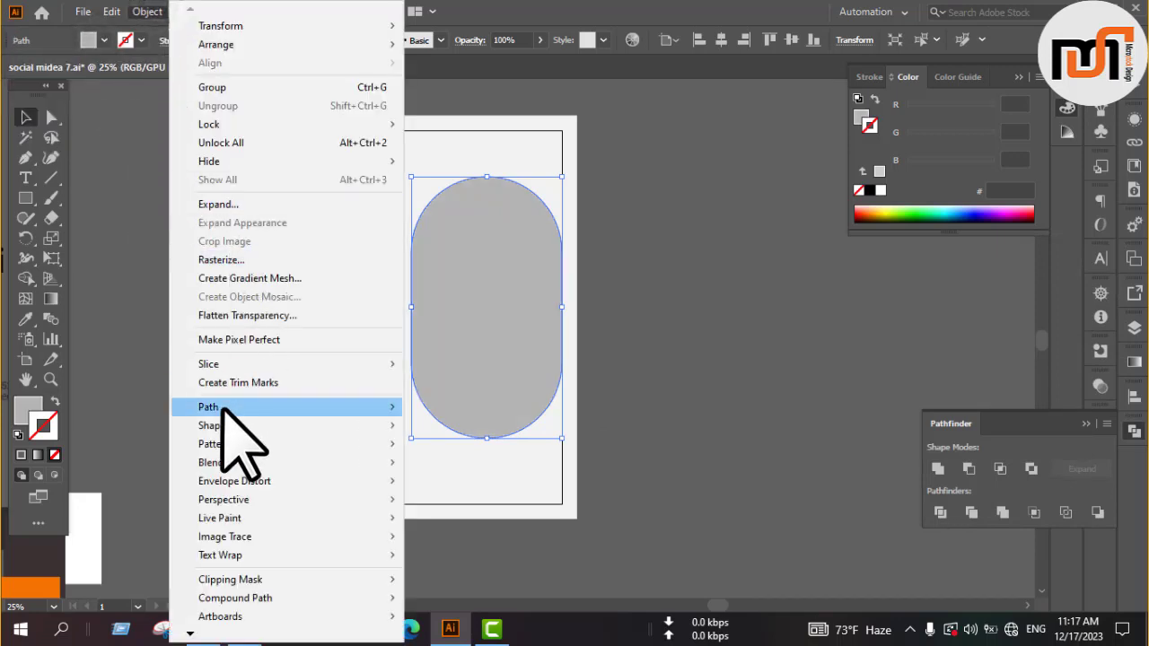
{"action": "mouse_move", "coordinate": [242, 409]}
{"action": "left_click", "coordinate": [453, 467]}
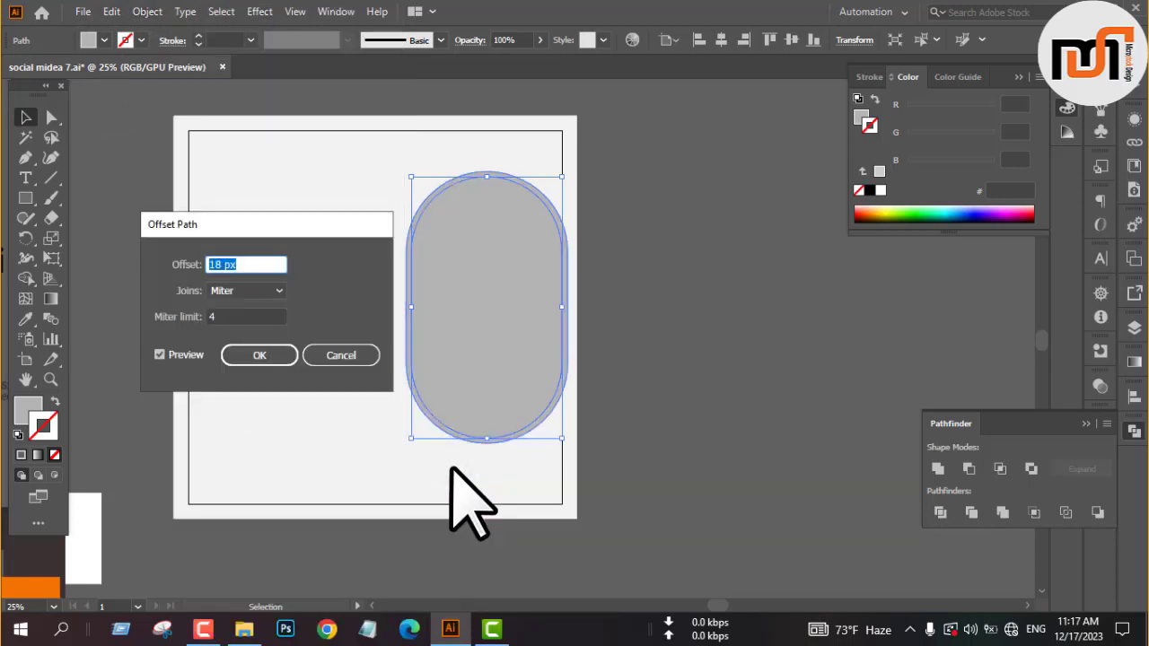
{"action": "key", "text": "Up"}
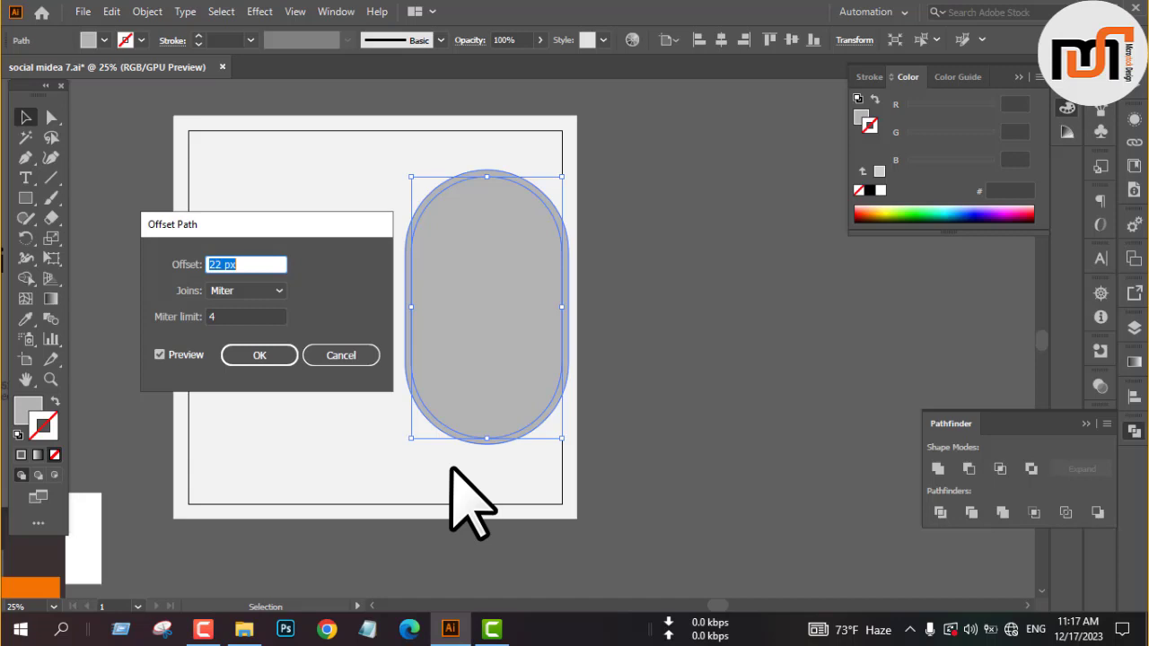
{"action": "left_click", "coordinate": [259, 356]}
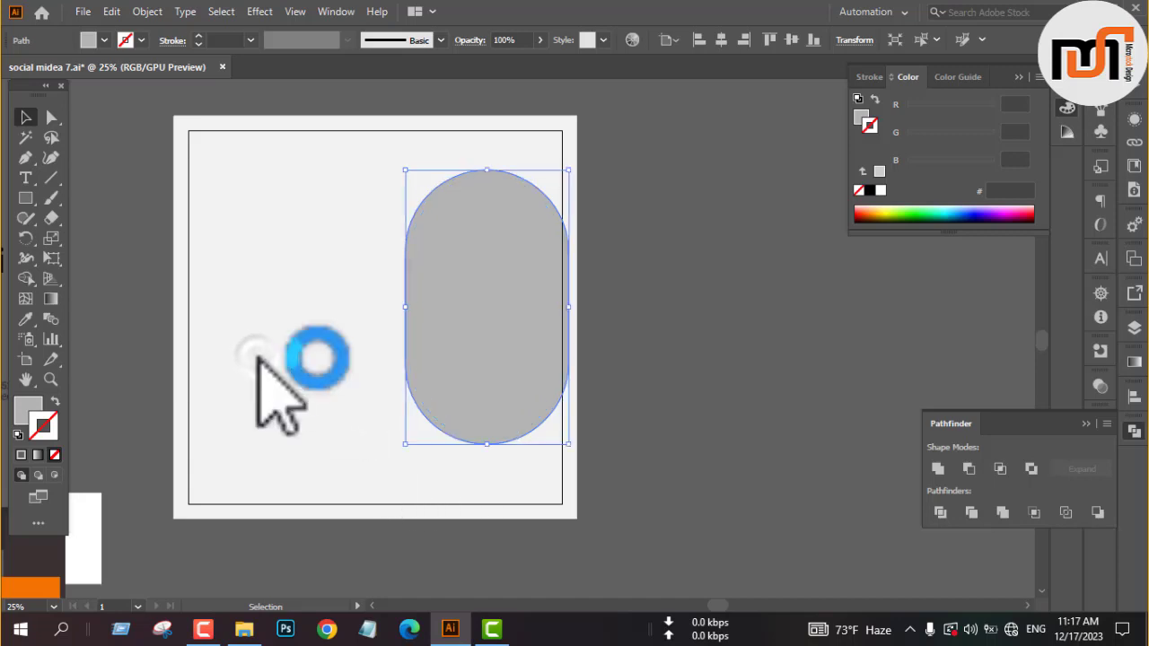
Step: Swap the offset pill's fill and stroke to make a gray outline, and set its stroke weight to 2 pt
{"action": "key", "text": "x"}
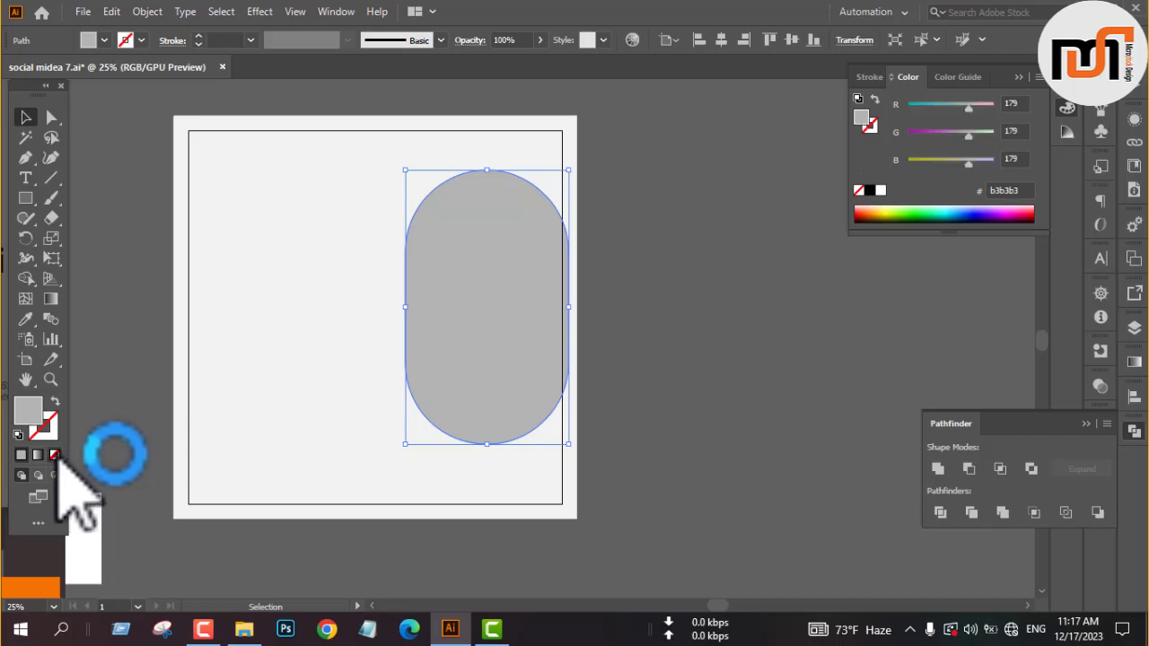
{"action": "key", "text": "shift+x"}
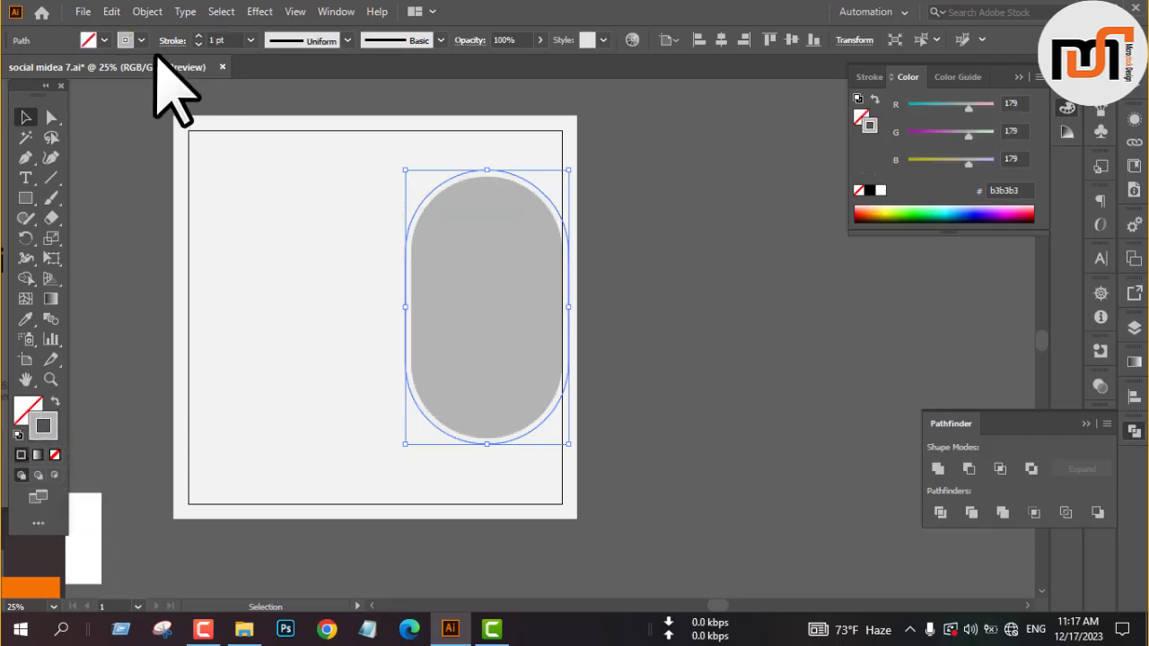
{"action": "left_click", "coordinate": [199, 36]}
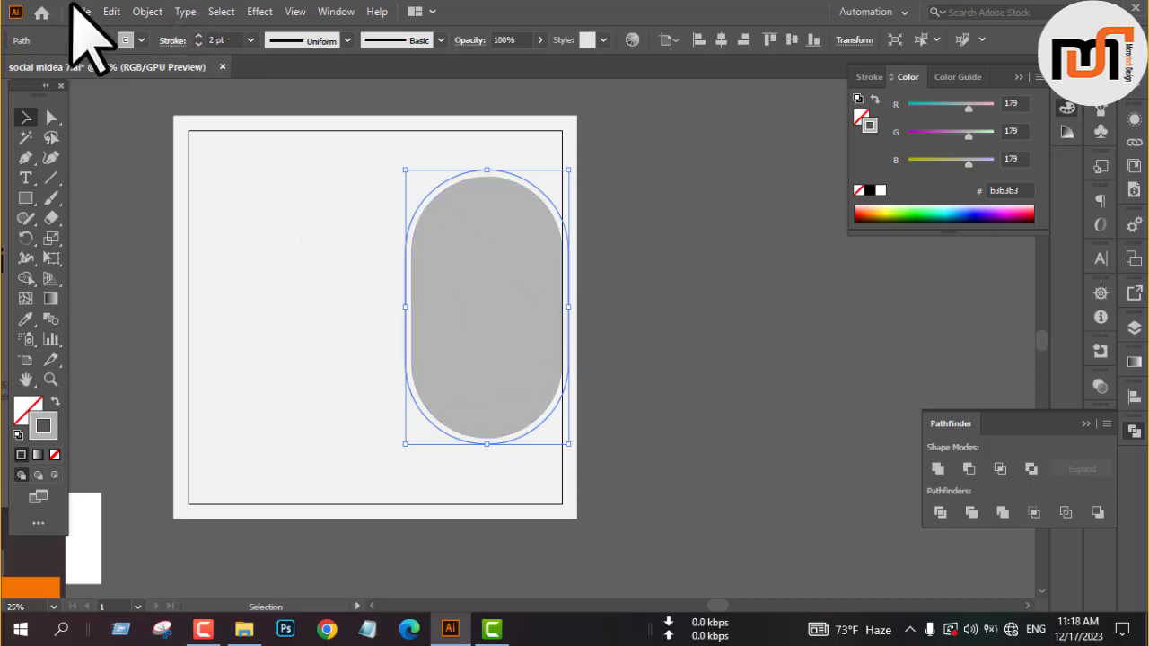
Step: Create a second outline by offsetting the outlined pill path outward by 32 px
{"action": "left_click", "coordinate": [143, 11]}
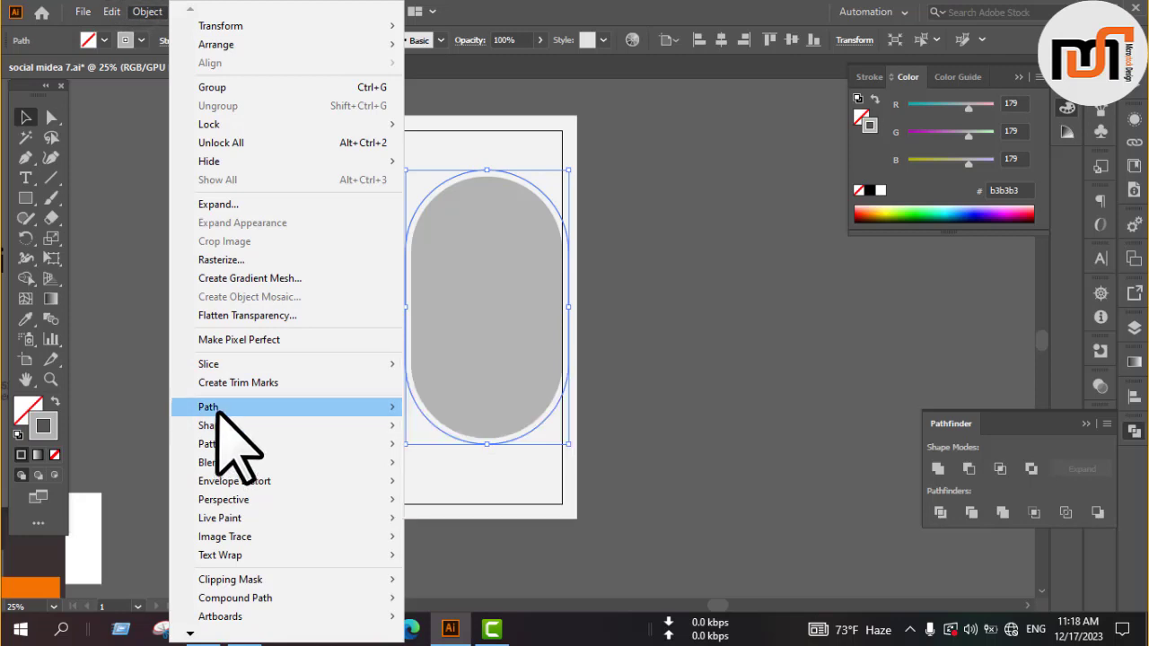
{"action": "mouse_move", "coordinate": [219, 413]}
{"action": "left_click", "coordinate": [465, 468]}
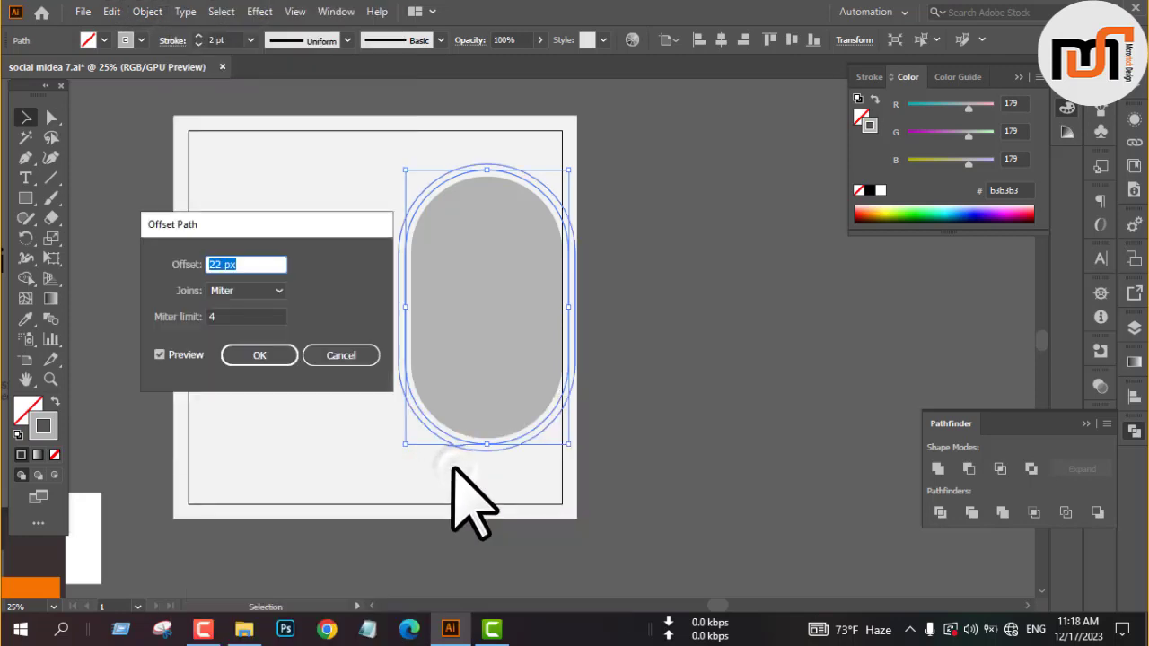
{"action": "key", "text": "Up"}
{"action": "key", "text": "Up"}
{"action": "key", "text": "Up"}
{"action": "key", "text": "Up"}
{"action": "key", "text": "Up"}
{"action": "key", "text": "Up"}
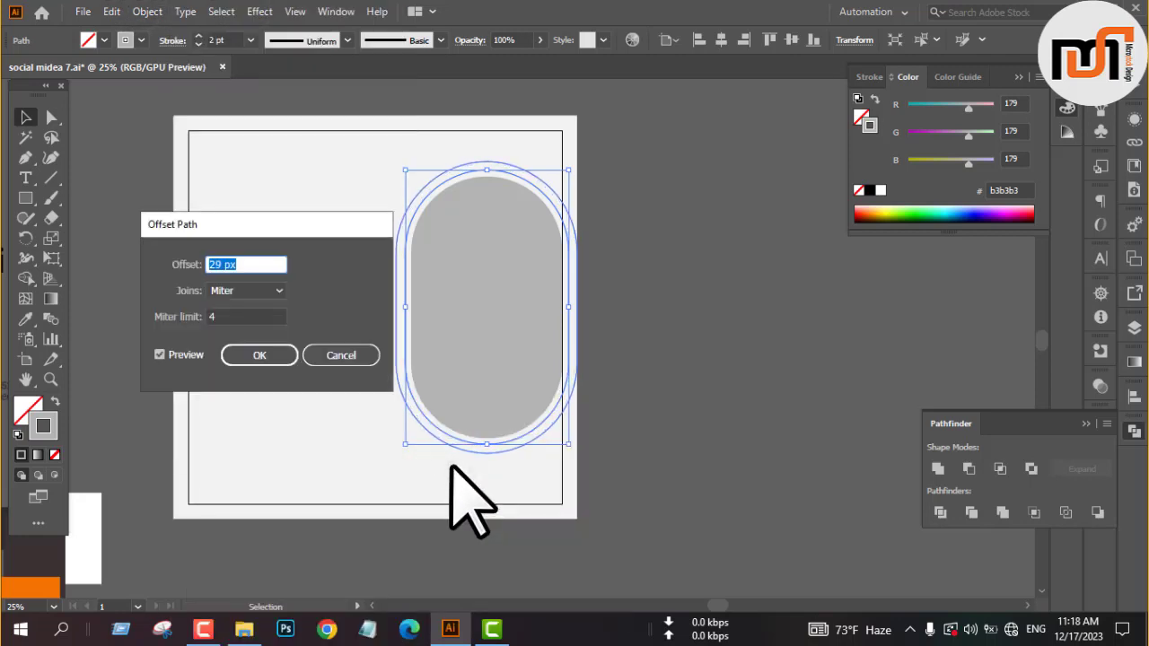
{"action": "key", "text": "Up"}
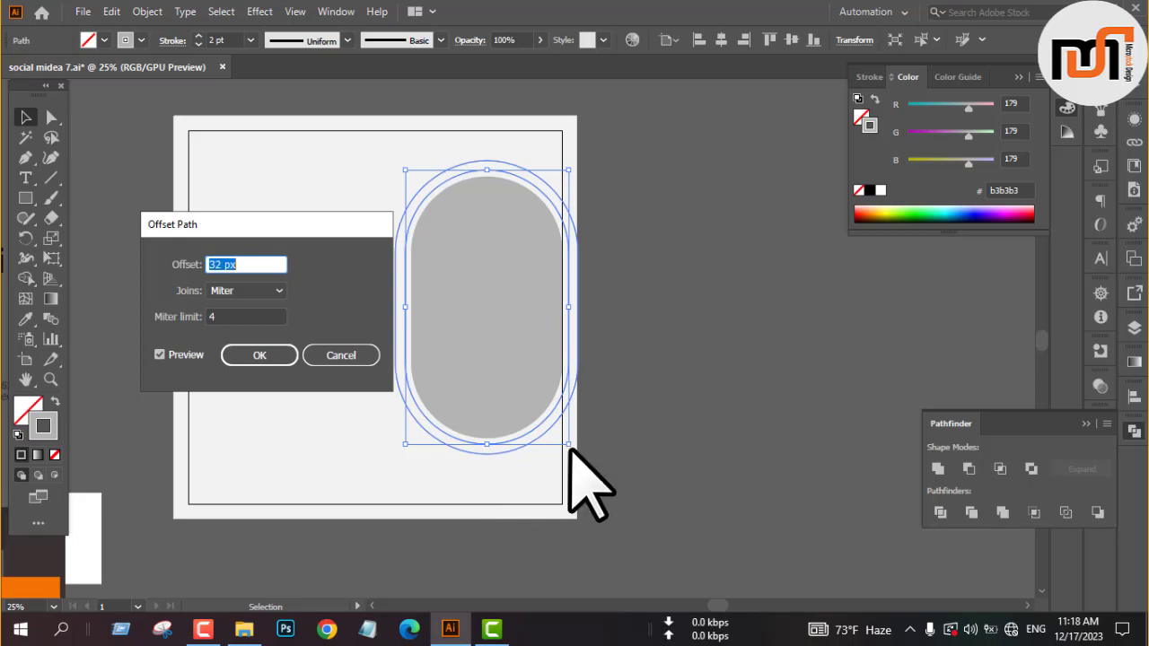
{"action": "left_click", "coordinate": [260, 355]}
{"action": "left_click", "coordinate": [680, 248]}
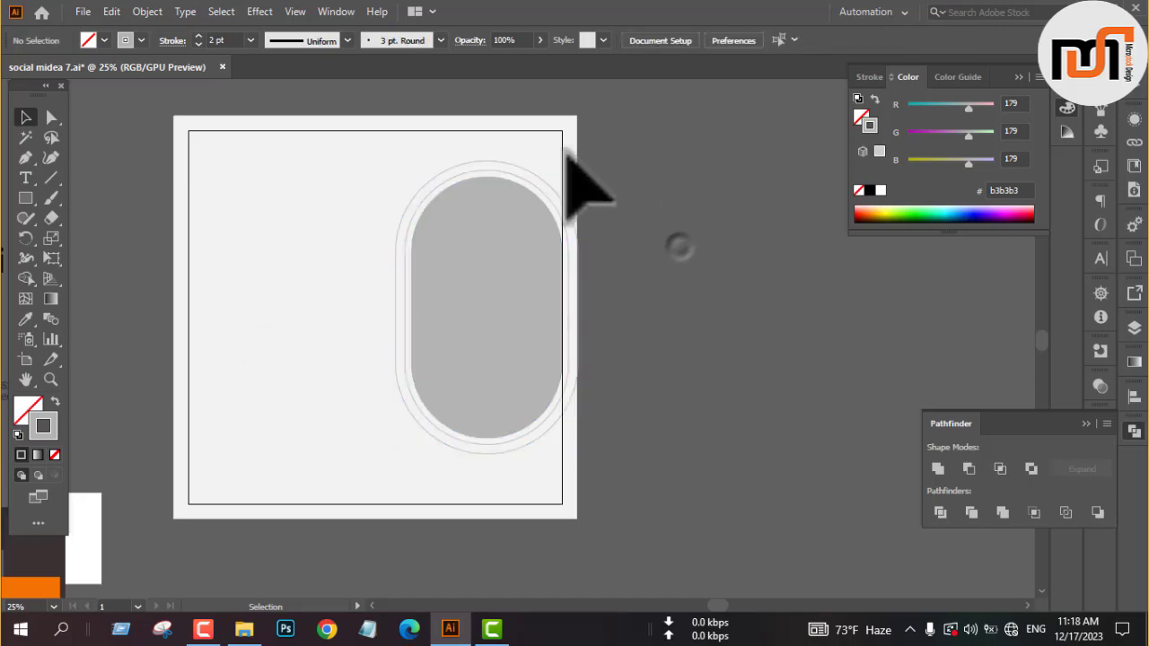
{"action": "scroll", "coordinate": [551, 156], "scroll_direction": "up", "scroll_amount": 3}
{"action": "left_click", "coordinate": [512, 231]}
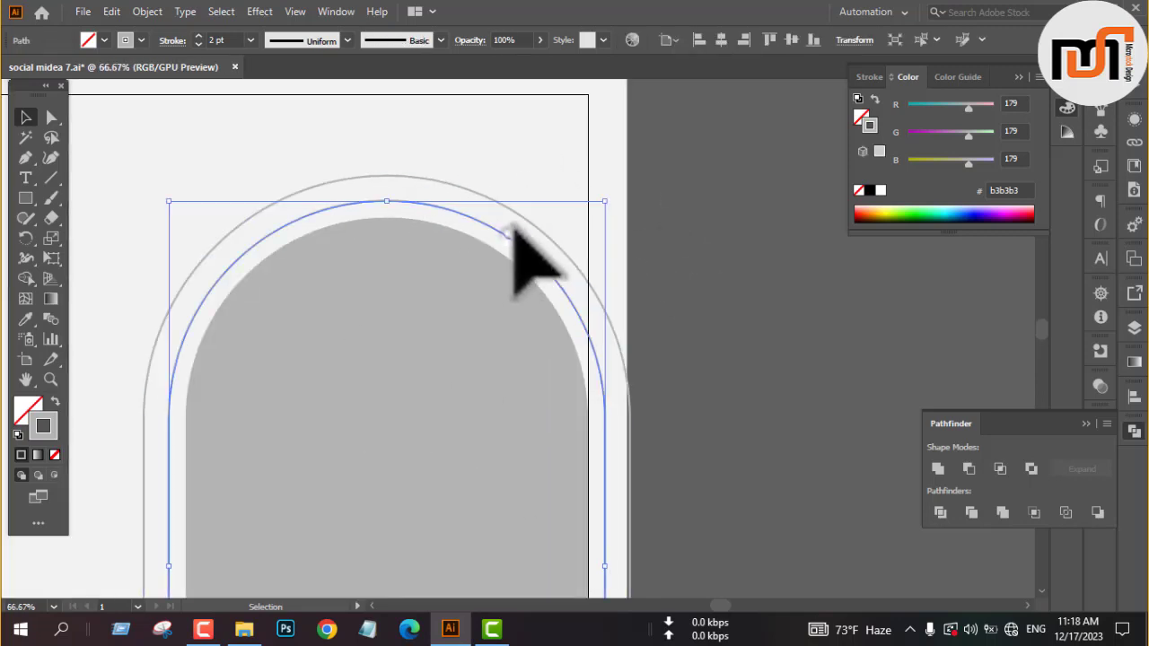
{"action": "left_click", "coordinate": [527, 218], "text": "shift"}
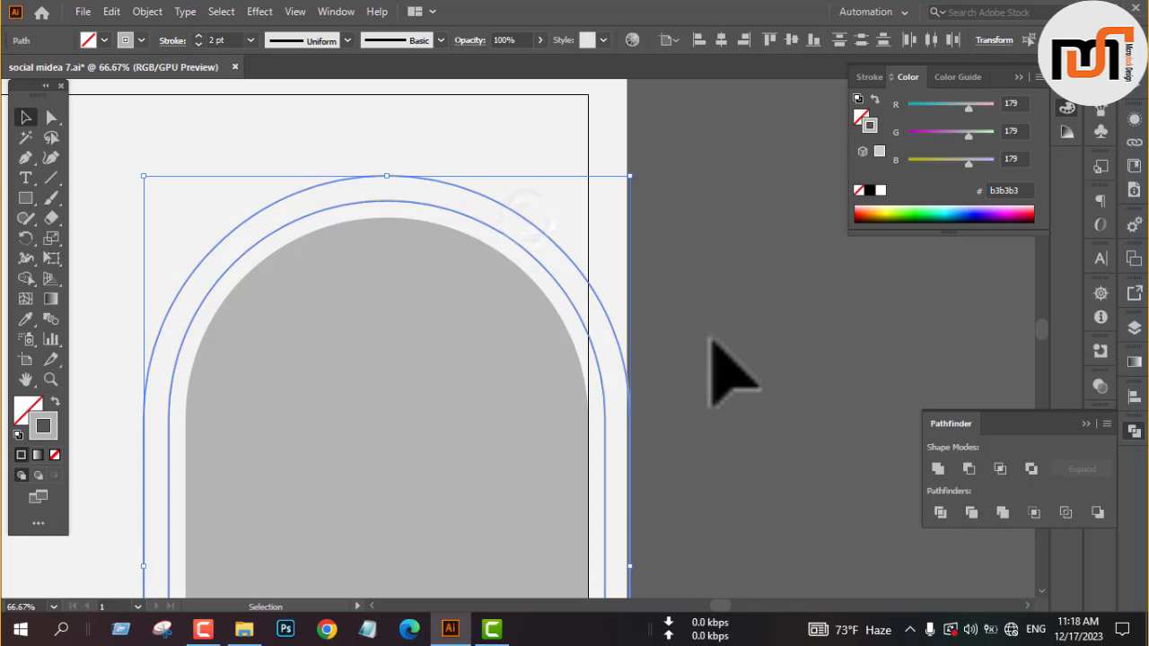
{"action": "key", "text": "a"}
{"action": "key", "text": "v"}
{"action": "key", "text": "a"}
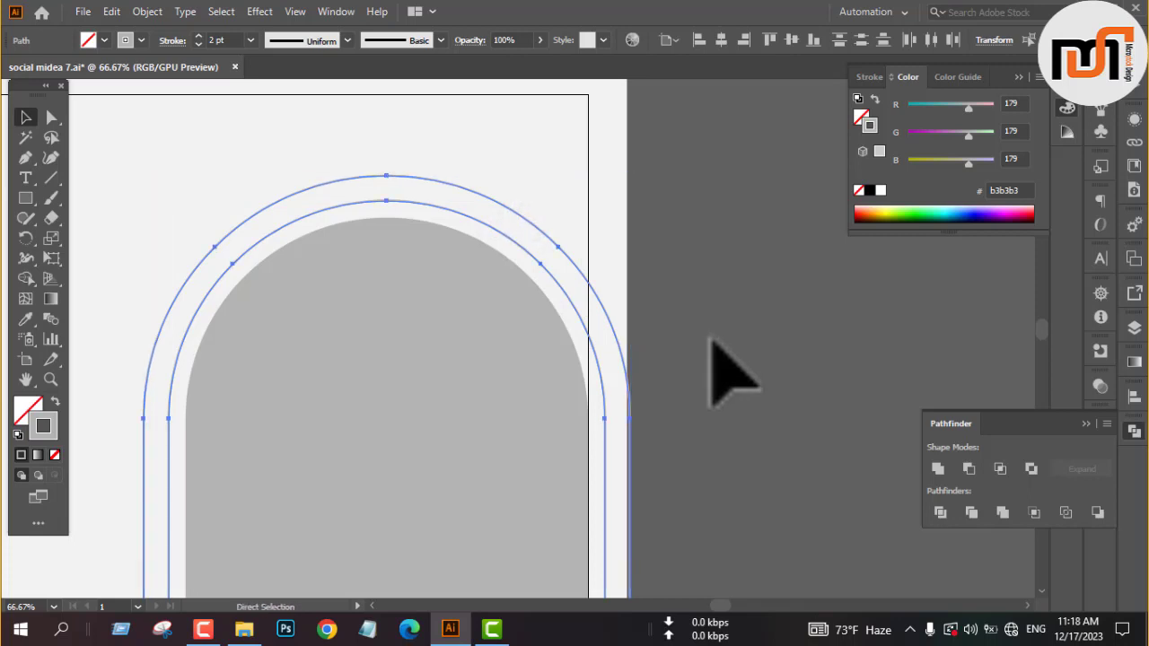
{"action": "left_click", "coordinate": [710, 337]}
Step: Increase the stroke weight of the inner pill outline to 18 pt
{"action": "left_click", "coordinate": [568, 295]}
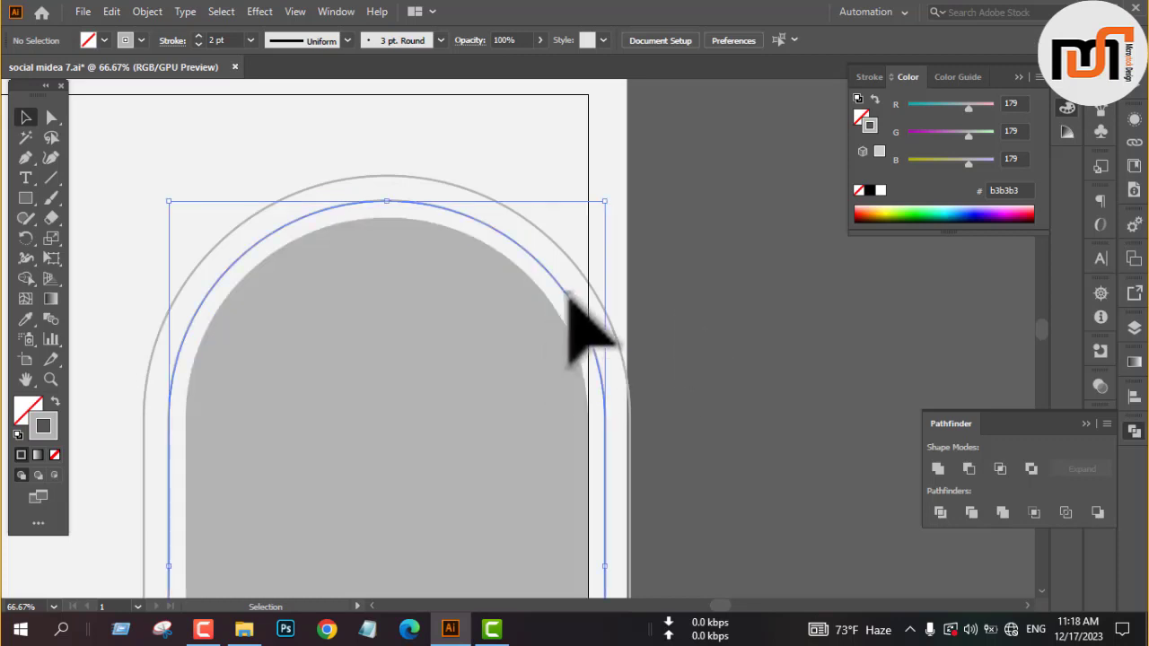
{"action": "left_click", "coordinate": [199, 37]}
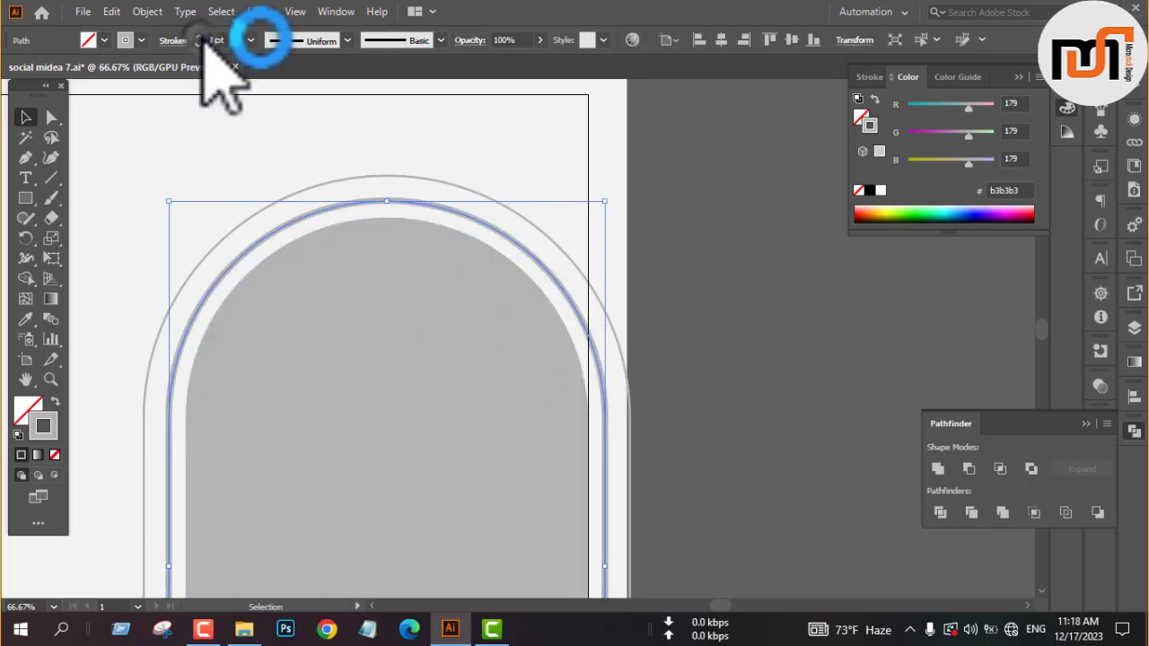
{"action": "left_click", "coordinate": [198, 36]}
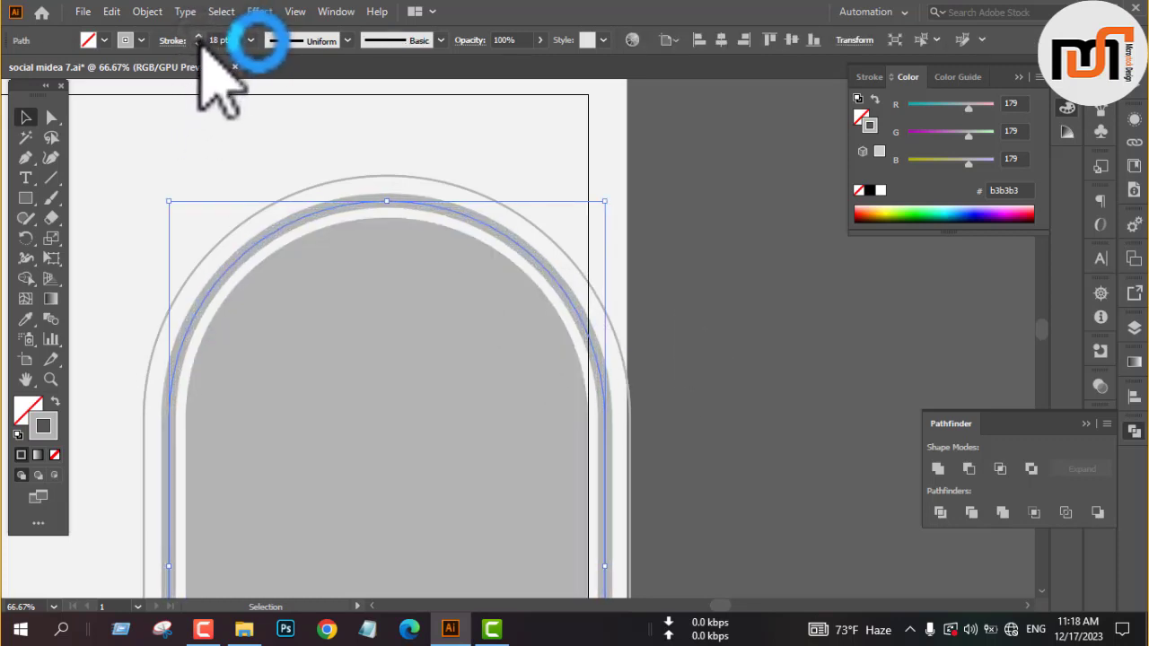
Step: Set the inner pill outline's stroke weight to 16 pt and turn on its dashed line option
{"action": "left_click", "coordinate": [199, 44]}
{"action": "left_click", "coordinate": [198, 44]}
{"action": "left_click", "coordinate": [172, 41]}
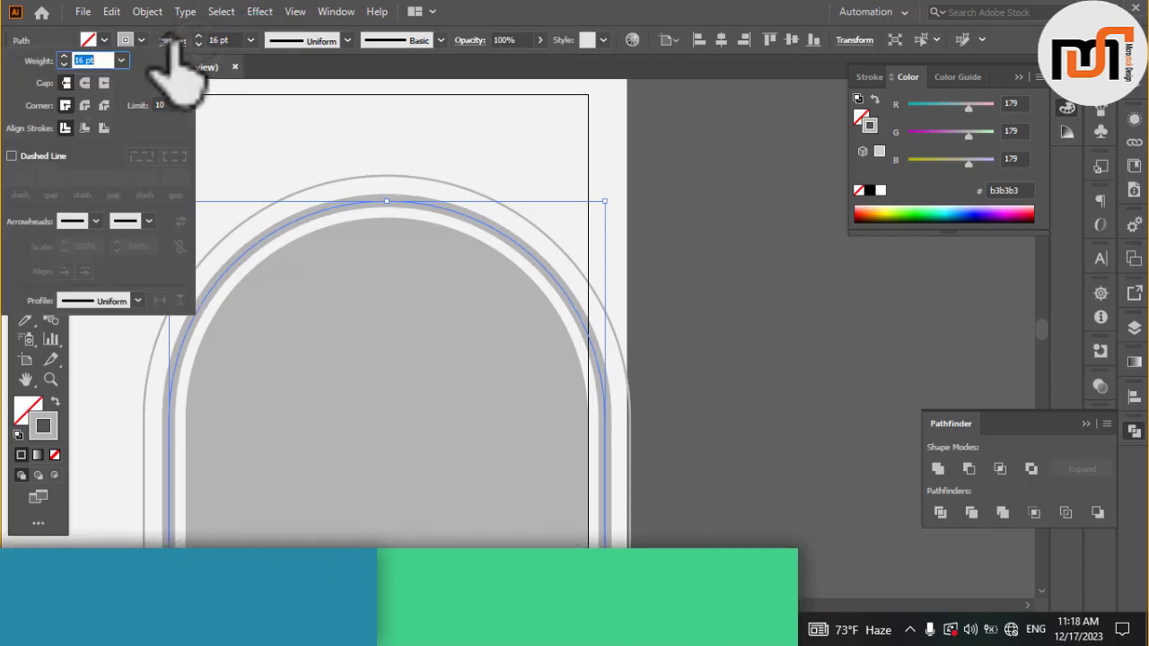
{"action": "left_click", "coordinate": [11, 155]}
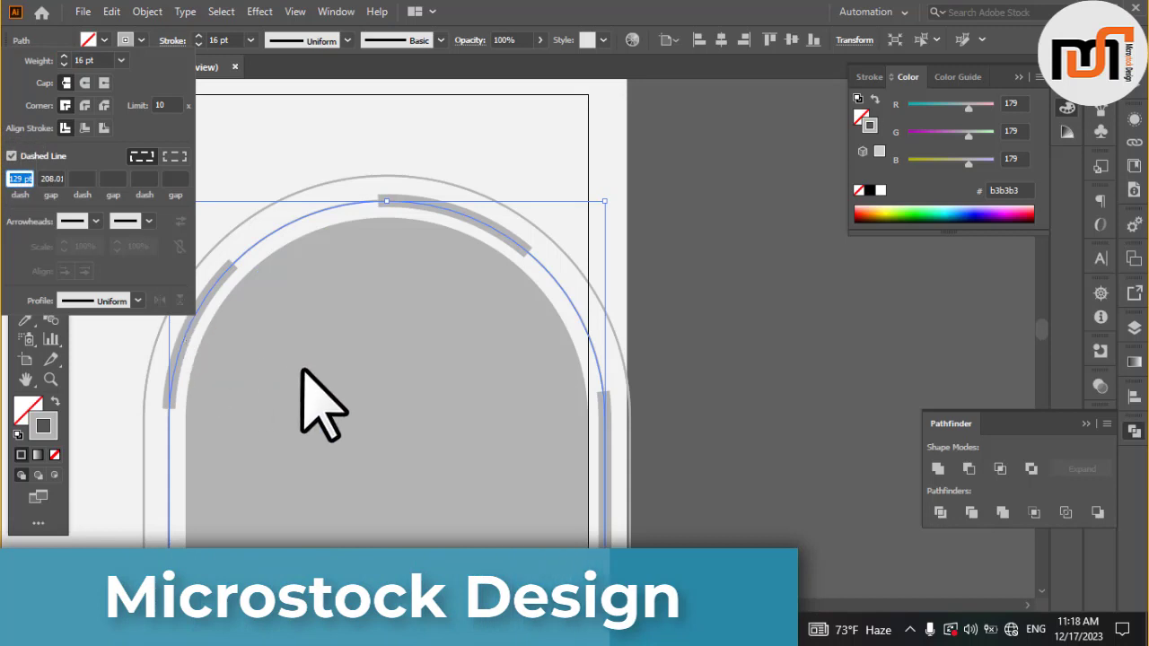
Step: Clear the inner outline's gap value and set its dash length to 596 pt
{"action": "scroll", "coordinate": [738, 333], "scroll_direction": "down", "scroll_amount": 1}
{"action": "scroll", "coordinate": [643, 334], "scroll_direction": "down", "scroll_amount": 2}
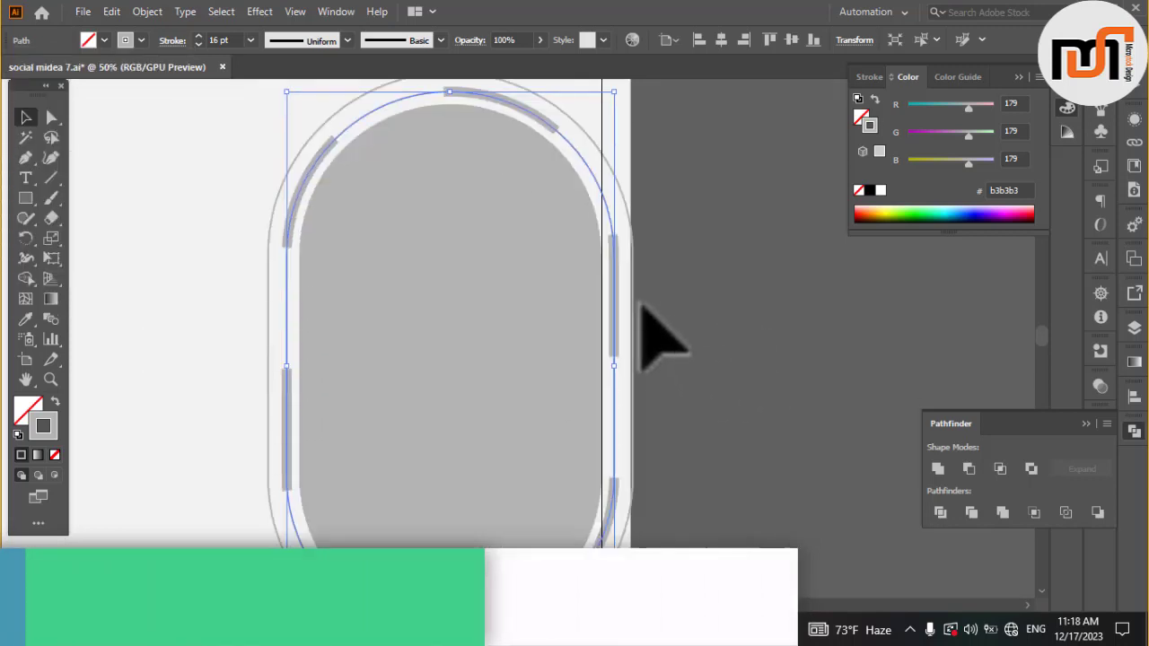
{"action": "scroll", "coordinate": [643, 334], "scroll_direction": "down", "scroll_amount": 1}
{"action": "left_click", "coordinate": [170, 45]}
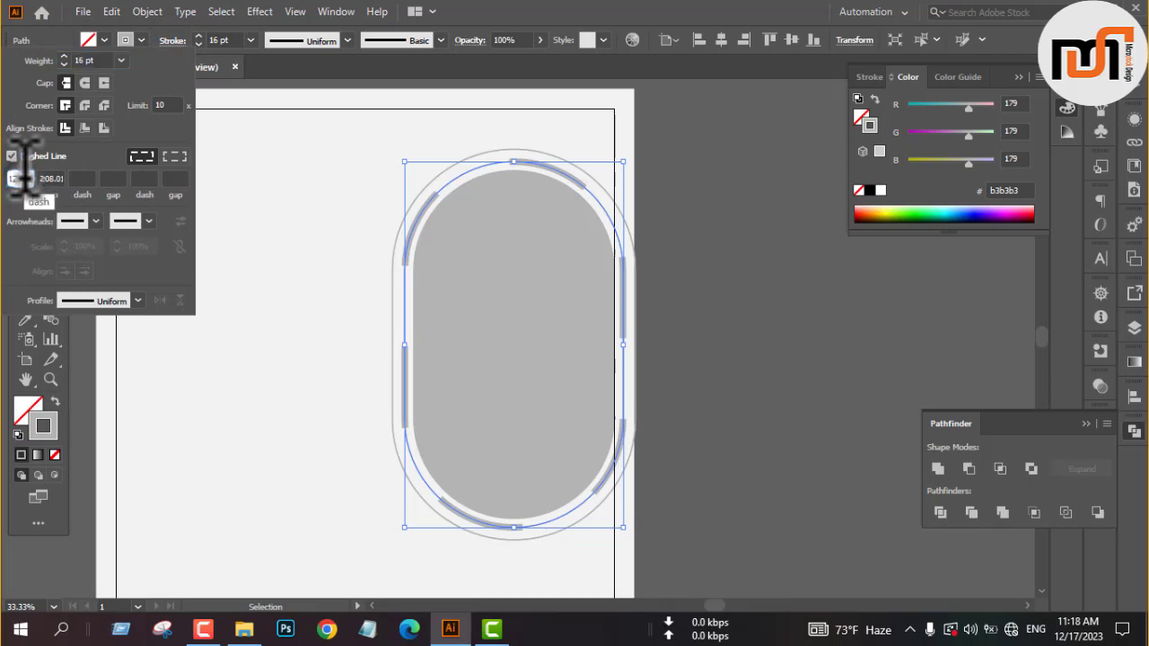
{"action": "left_click_drag", "start_coordinate": [61, 177], "coordinate": [45, 175]}
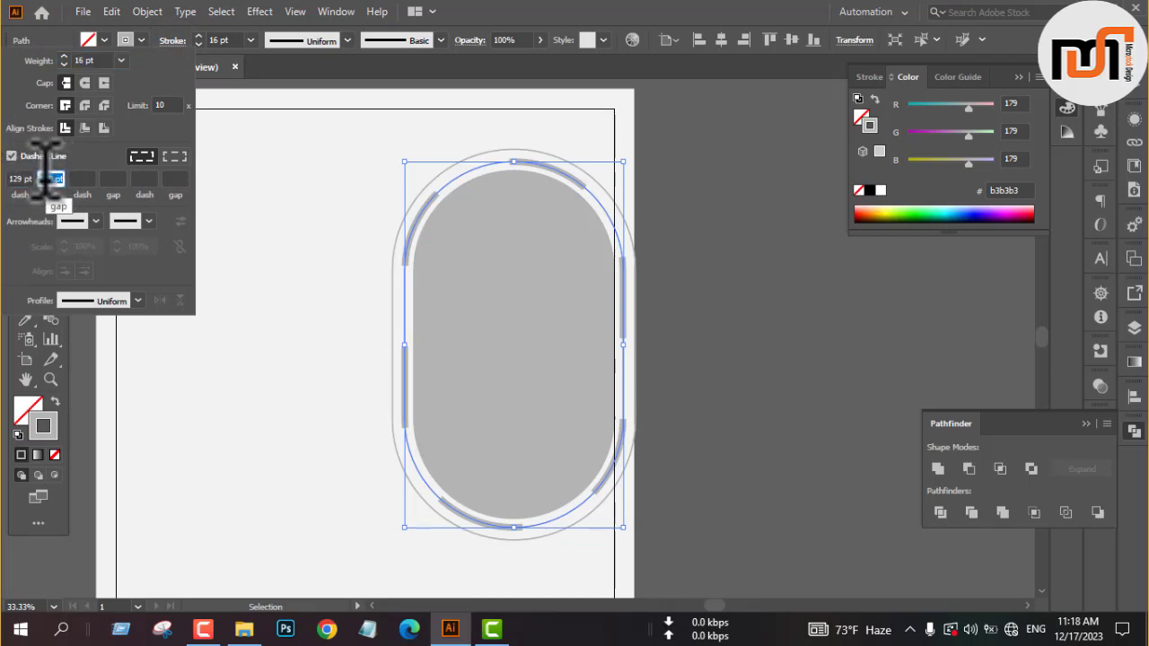
{"action": "key", "text": "BackSpace"}
{"action": "left_click", "coordinate": [11, 177]}
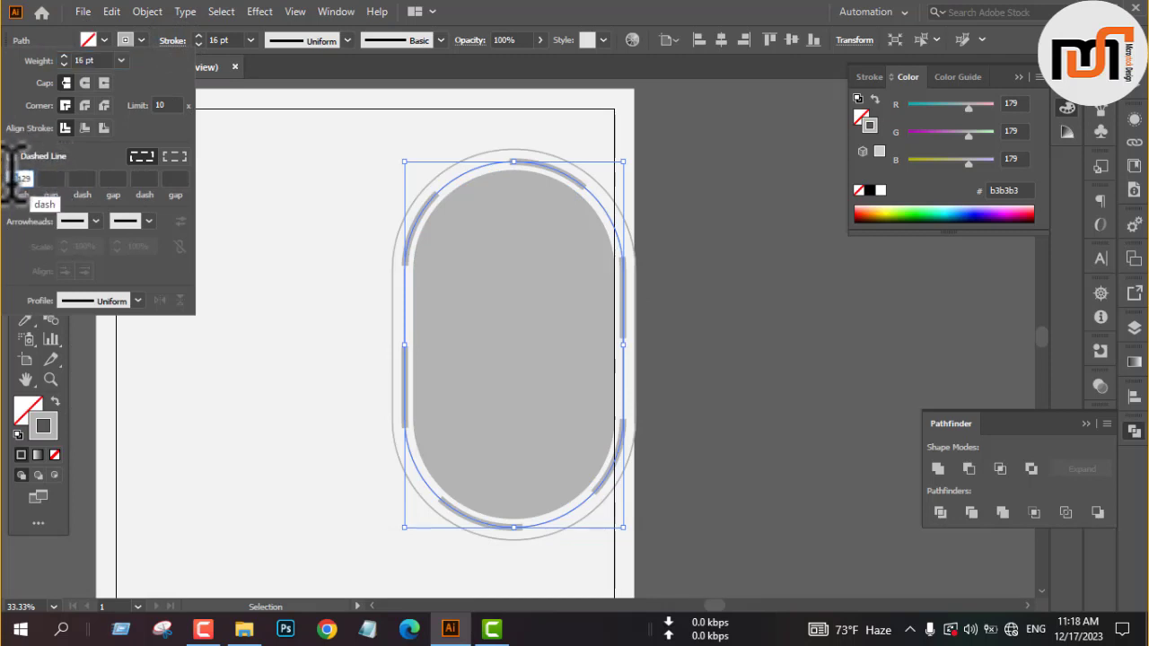
{"action": "key", "text": "Up"}
{"action": "key", "text": "Up"}
{"action": "key", "text": "Up"}
{"action": "key", "text": "Up"}
{"action": "key", "text": "Up"}
{"action": "key", "text": "Up"}
{"action": "key", "text": "Up"}
{"action": "key", "text": "Up"}
{"action": "key", "text": "Up"}
{"action": "key", "text": "Up"}
{"action": "key", "text": "Up"}
{"action": "key", "text": "Up"}
{"action": "key", "text": "Up"}
{"action": "key", "text": "Up"}
{"action": "key", "text": "Up"}
{"action": "key", "text": "Up"}
{"action": "key", "text": "Up"}
{"action": "key", "text": "Up"}
{"action": "key", "text": "Up"}
{"action": "key", "text": "Up"}
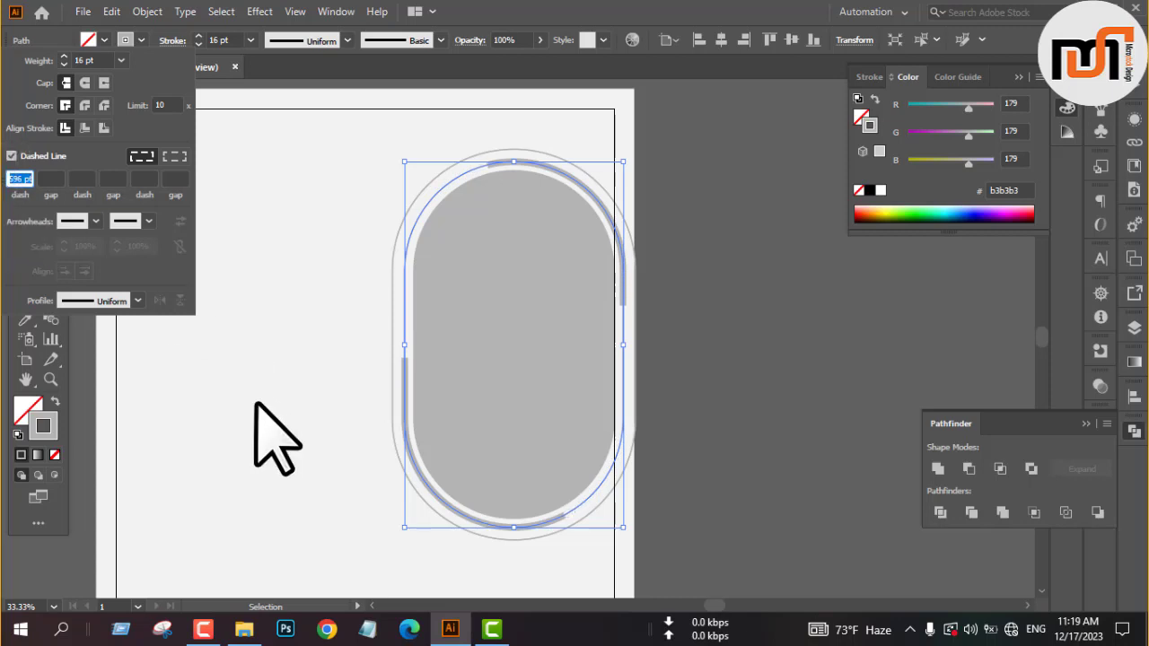
{"action": "key", "text": "Return"}
{"action": "left_click", "coordinate": [708, 432]}
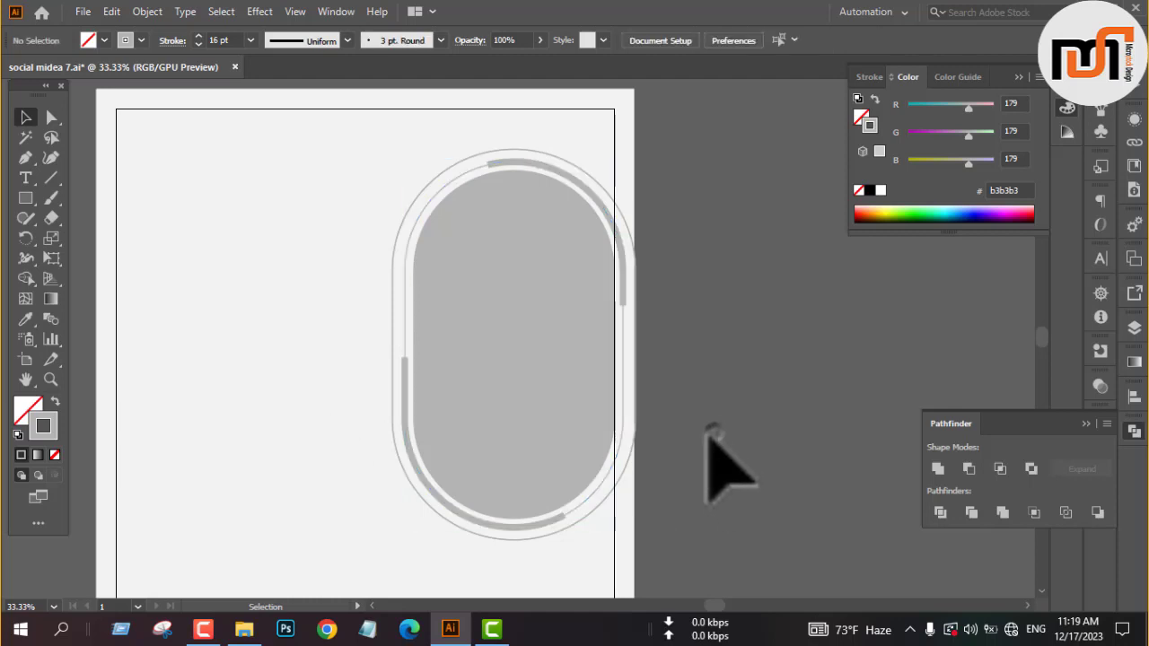
Step: Increase the outer pill outline's stroke weight to 23 pt and make it a dashed line
{"action": "scroll", "coordinate": [672, 283], "scroll_direction": "down", "scroll_amount": 2}
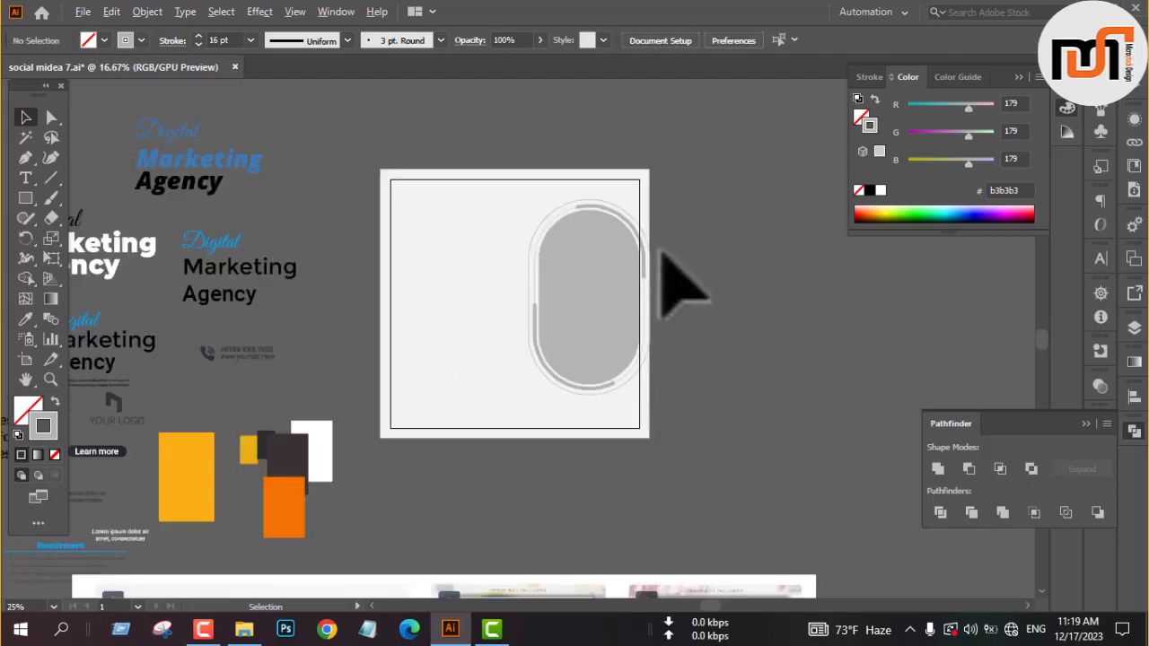
{"action": "scroll", "coordinate": [659, 260], "scroll_direction": "down", "scroll_amount": 3}
{"action": "scroll", "coordinate": [655, 258], "scroll_direction": "up", "scroll_amount": 1}
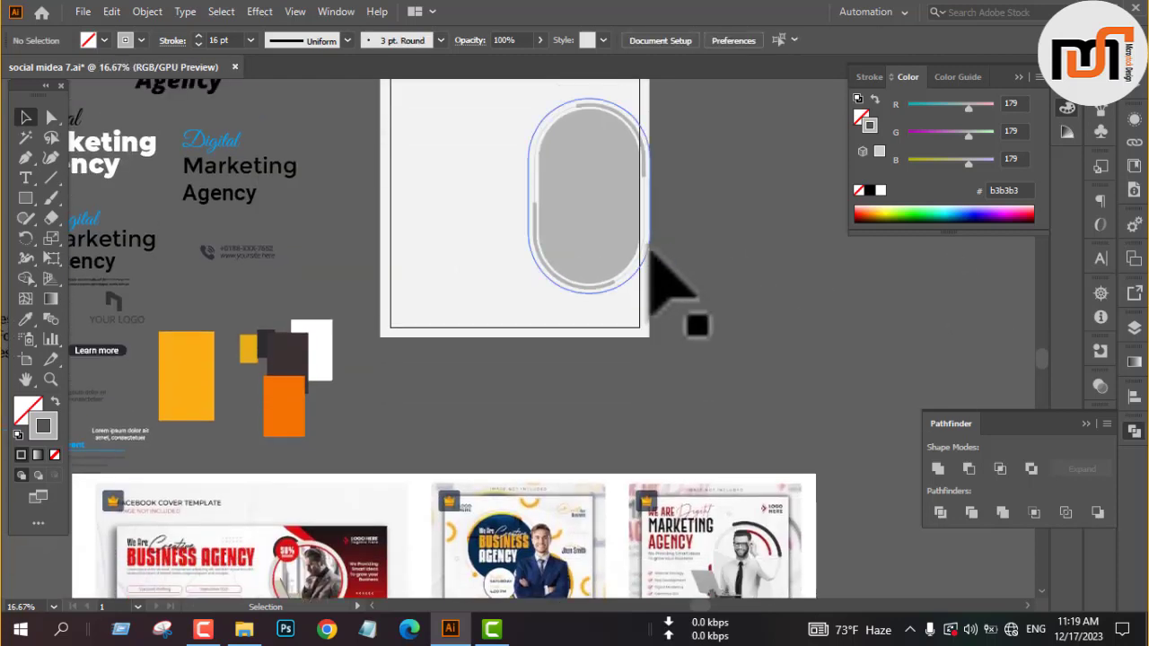
{"action": "scroll", "coordinate": [630, 180], "scroll_direction": "up", "scroll_amount": 1}
{"action": "scroll", "coordinate": [628, 176], "scroll_direction": "up", "scroll_amount": 4}
{"action": "left_click", "coordinate": [602, 236]}
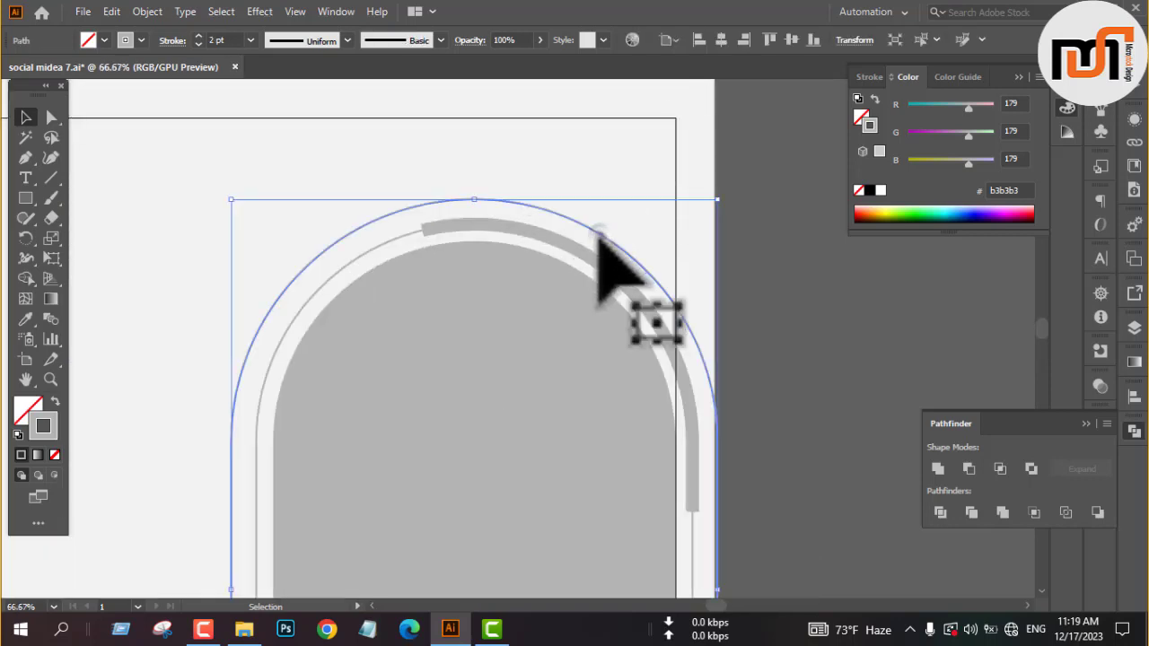
{"action": "left_click", "coordinate": [199, 37]}
{"action": "left_click", "coordinate": [199, 36]}
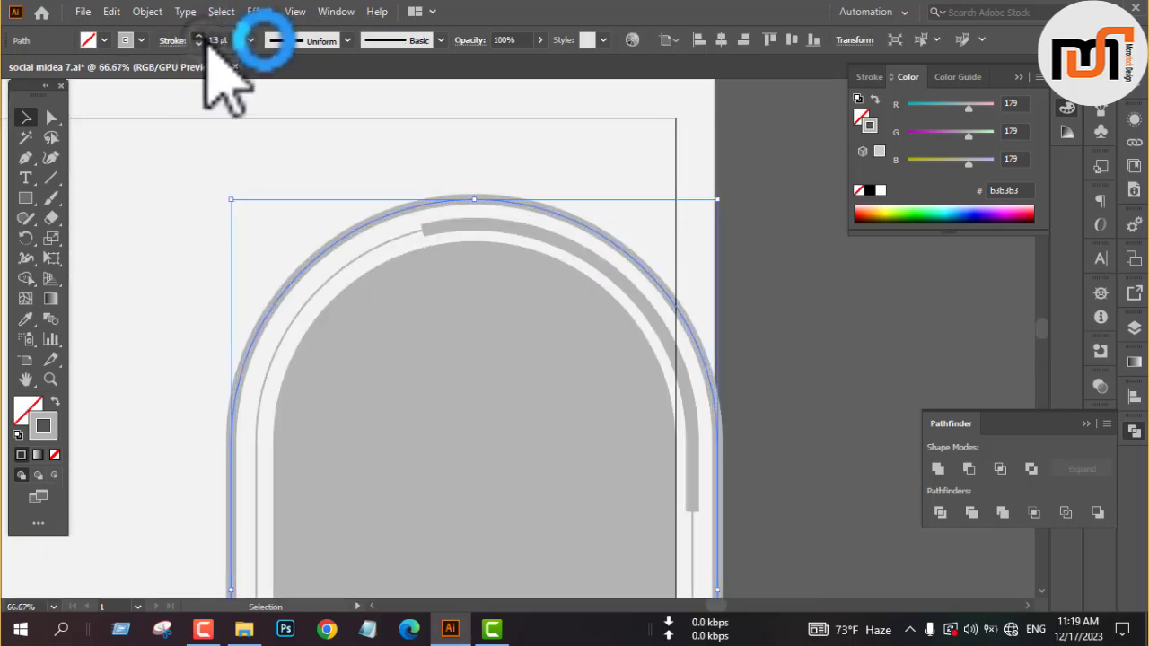
{"action": "left_click", "coordinate": [201, 37]}
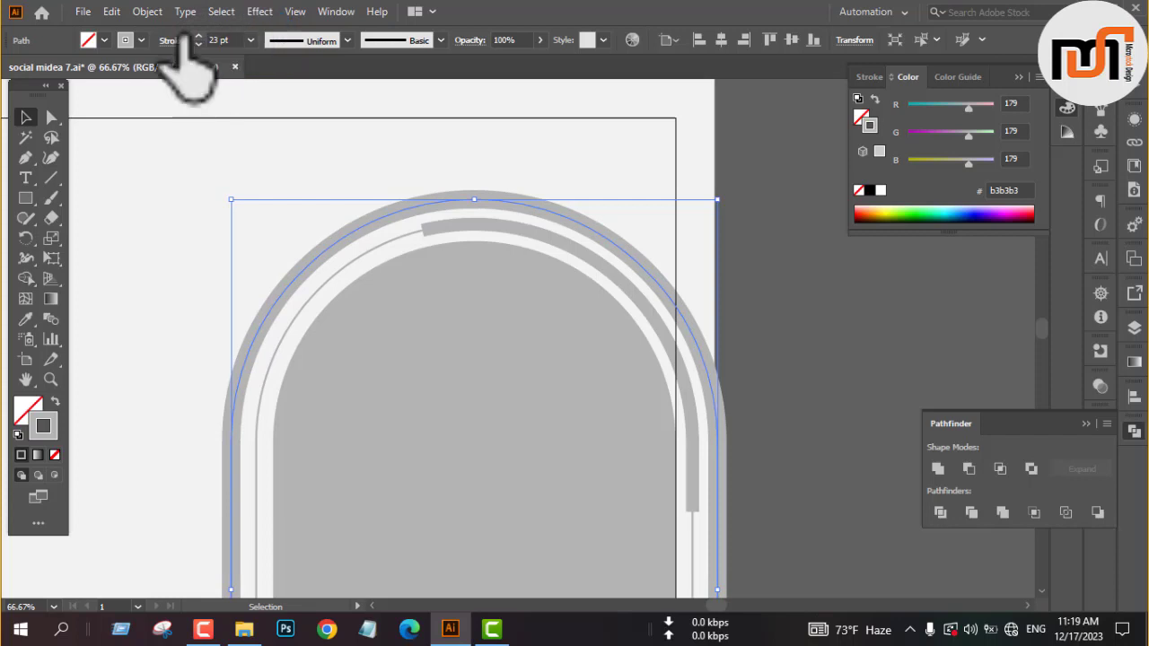
{"action": "left_click", "coordinate": [170, 41]}
{"action": "left_click", "coordinate": [11, 155]}
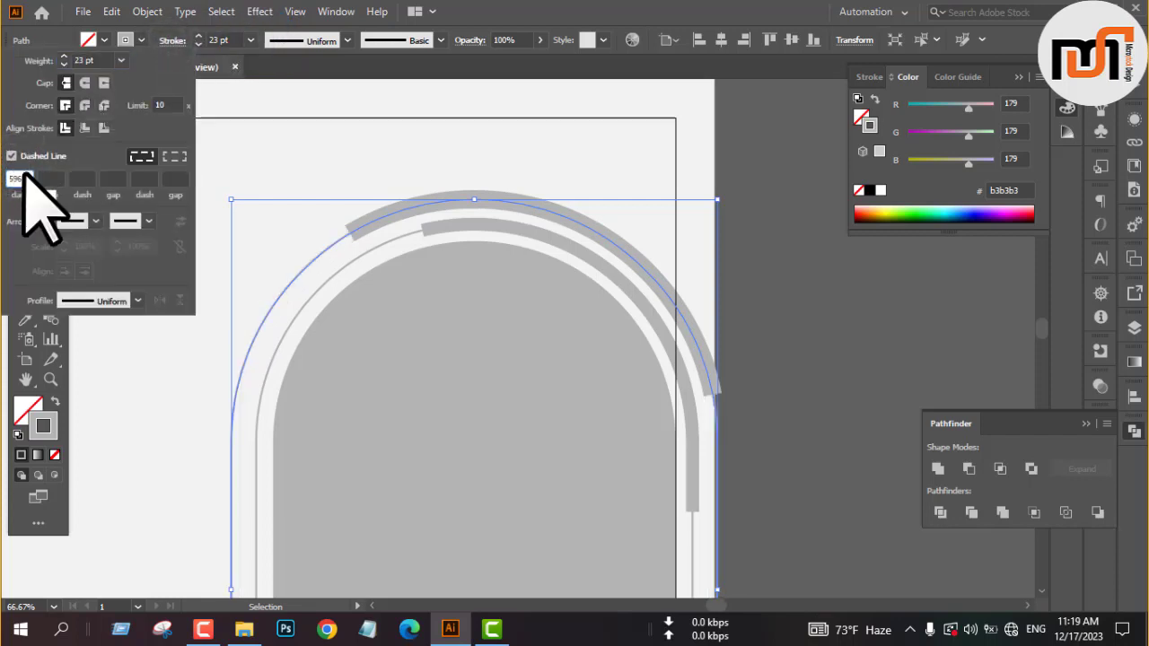
Step: Set the outer outline's dash length to 352 pt and its stroke weight to 37 pt
{"action": "scroll", "coordinate": [718, 320], "scroll_direction": "down", "scroll_amount": 3}
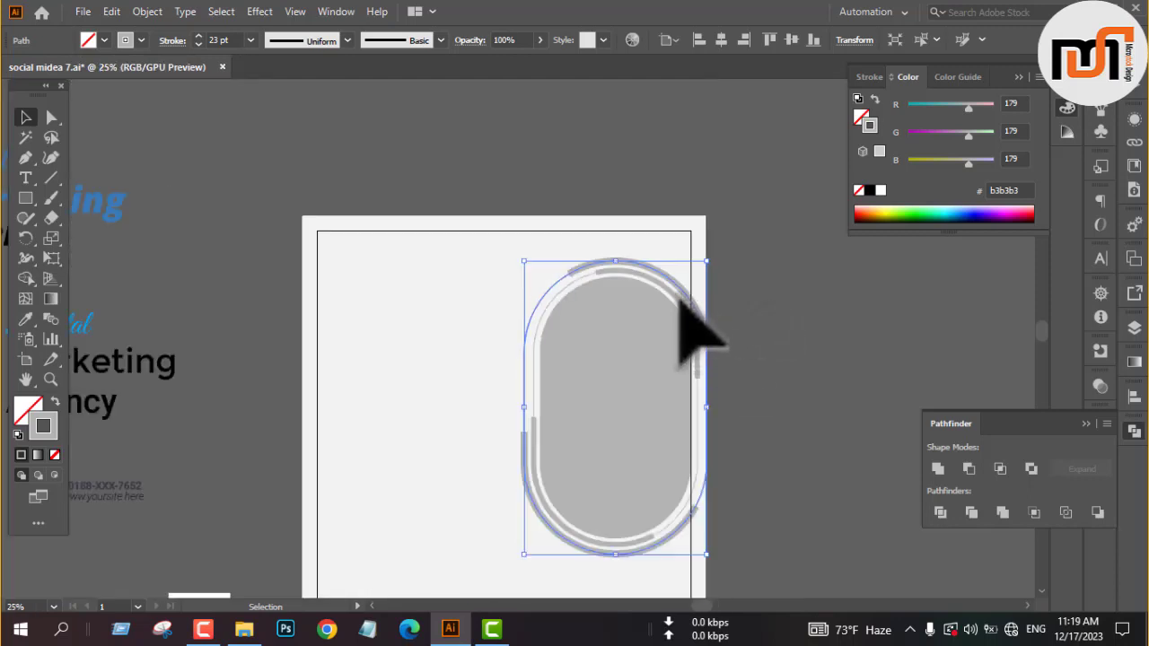
{"action": "left_click", "coordinate": [173, 41]}
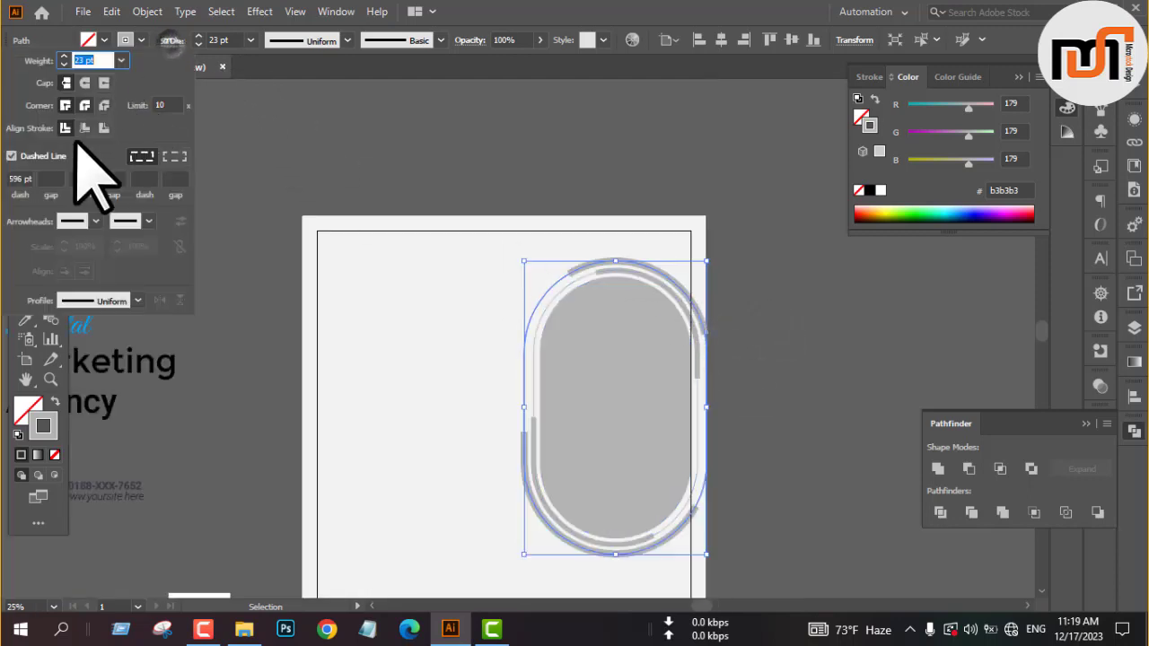
{"action": "left_click", "coordinate": [19, 177]}
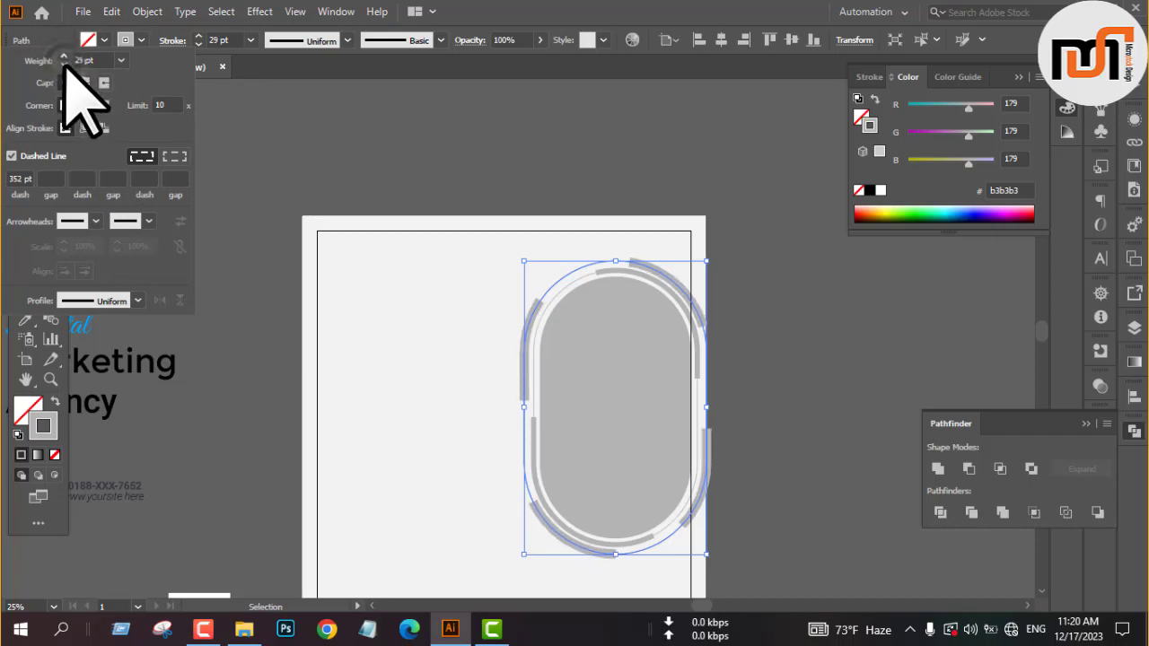
{"action": "left_click", "coordinate": [429, 149]}
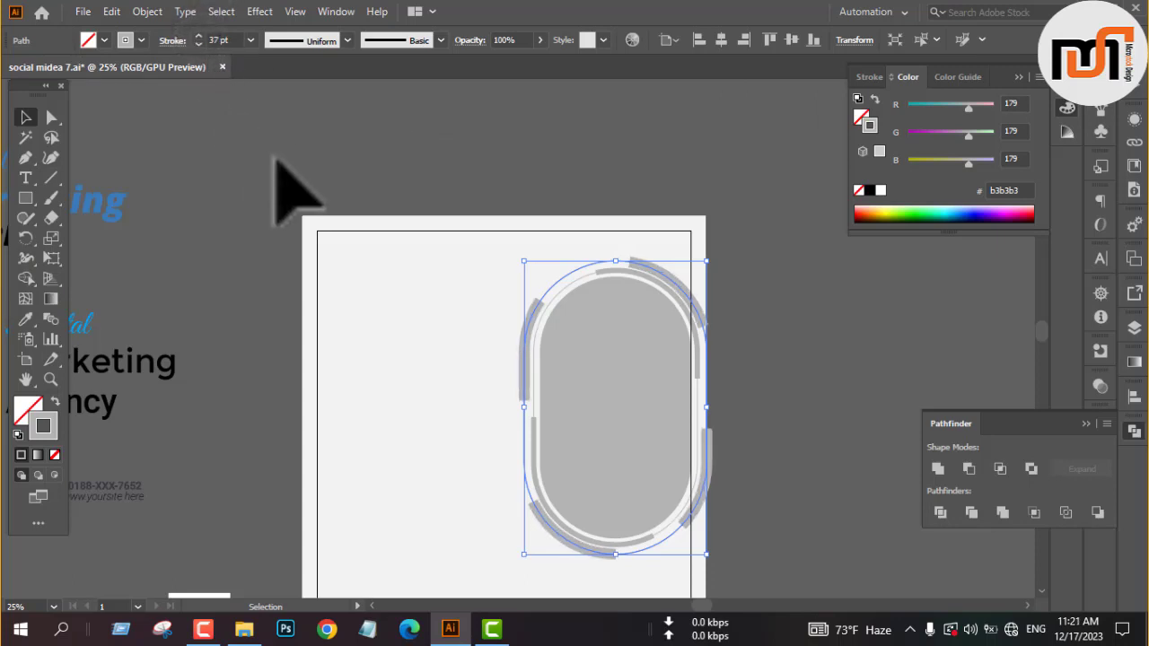
{"action": "left_click", "coordinate": [863, 328]}
Step: Expand the dashed outer outline into filled shapes
{"action": "scroll", "coordinate": [744, 368], "scroll_direction": "up", "scroll_amount": 2}
{"action": "scroll", "coordinate": [704, 309], "scroll_direction": "up", "scroll_amount": 2}
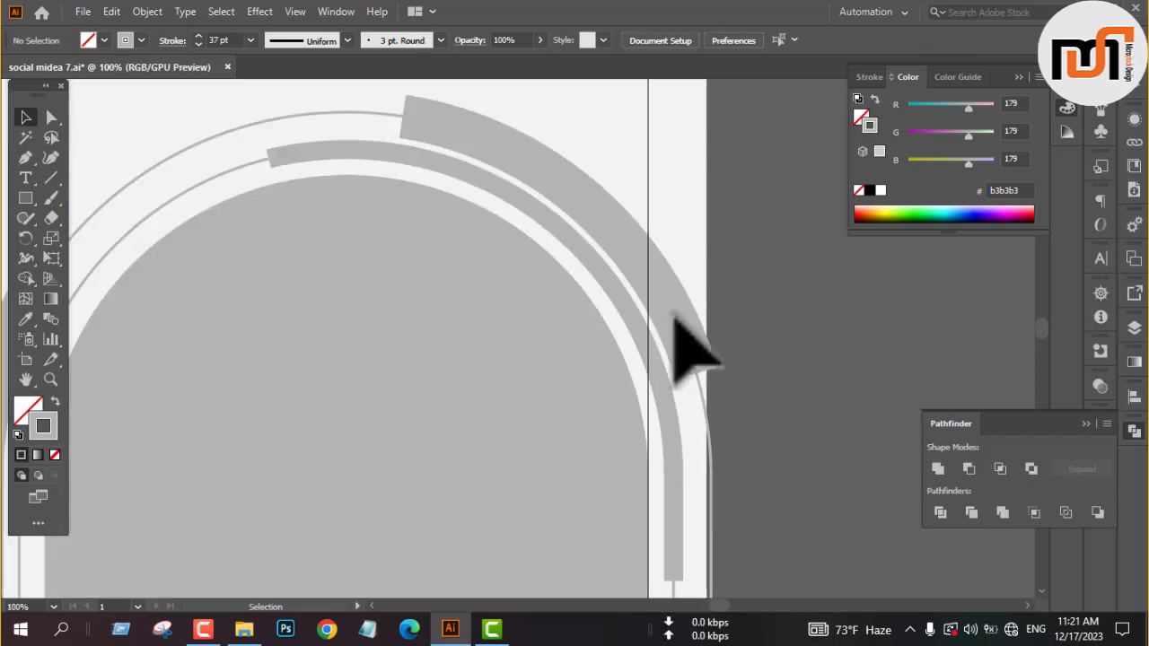
{"action": "key", "text": "a"}
{"action": "left_click", "coordinate": [653, 279]}
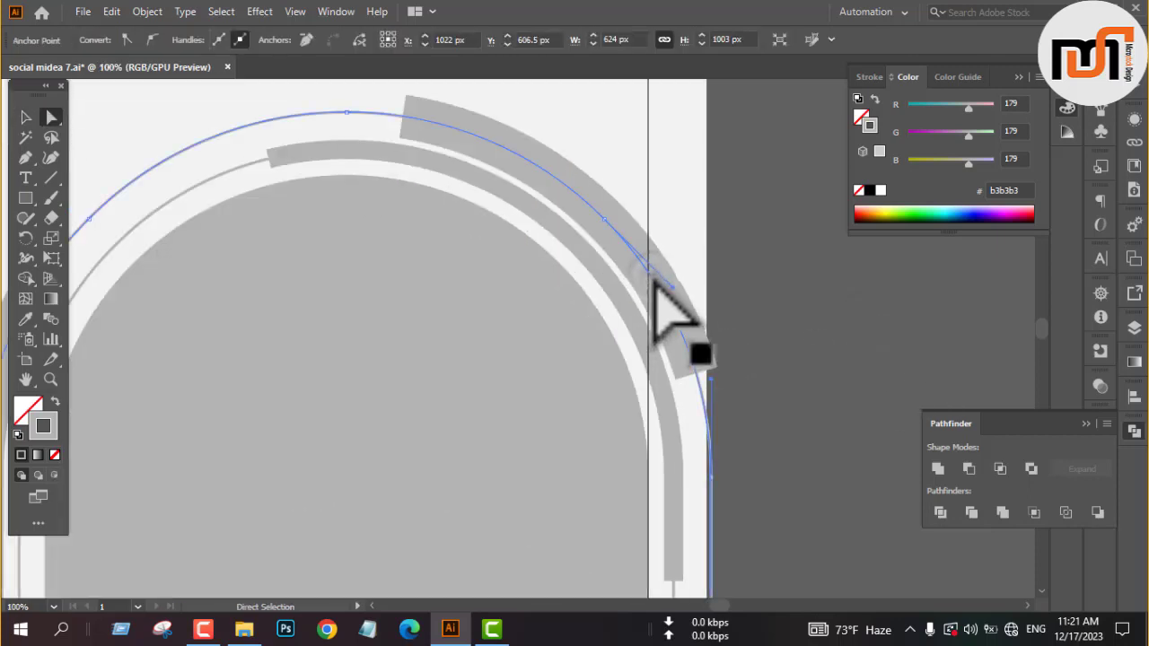
{"action": "scroll", "coordinate": [654, 280], "scroll_direction": "down", "scroll_amount": 3}
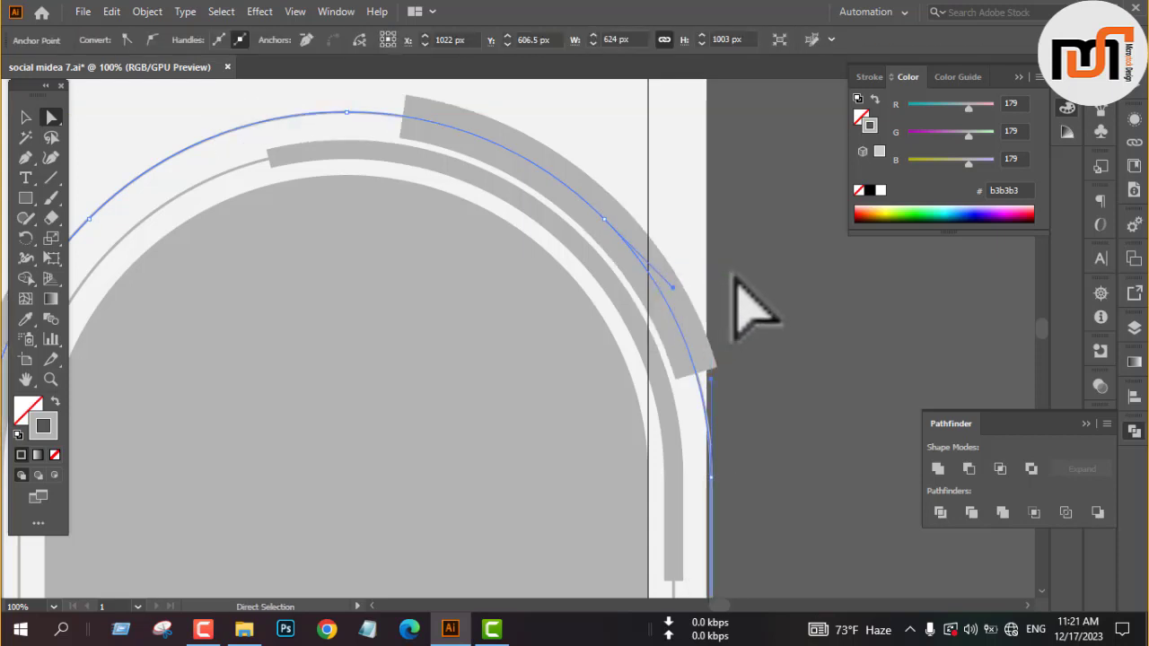
{"action": "key", "text": "v"}
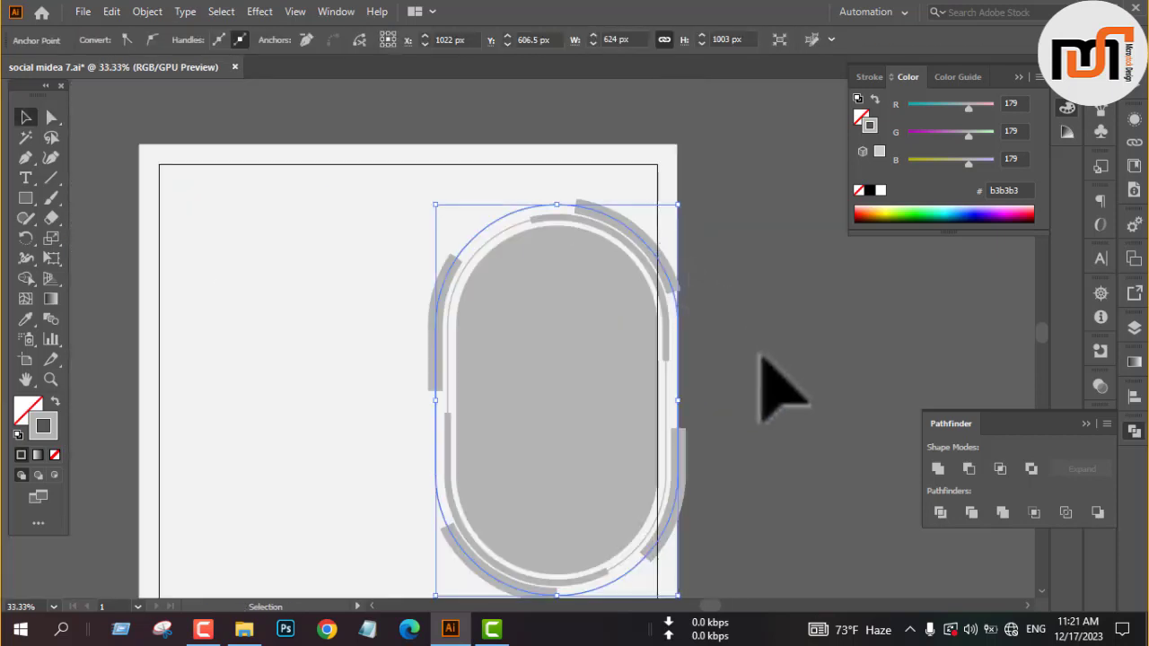
{"action": "left_click", "coordinate": [145, 11]}
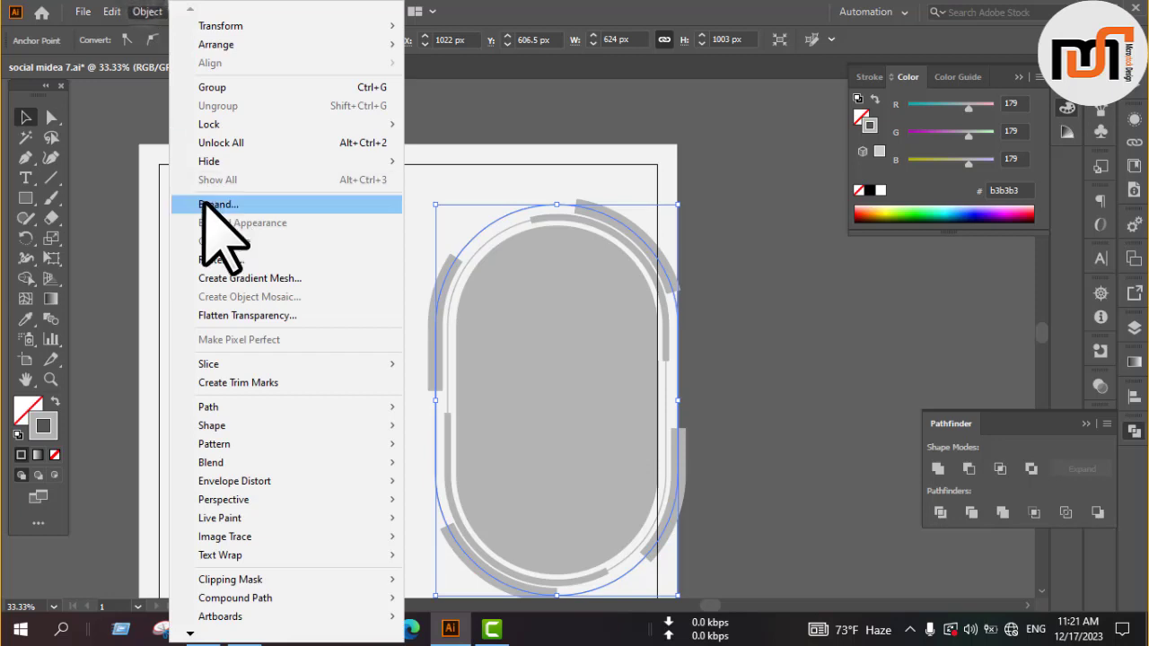
{"action": "left_click", "coordinate": [208, 203]}
{"action": "left_click", "coordinate": [529, 409]}
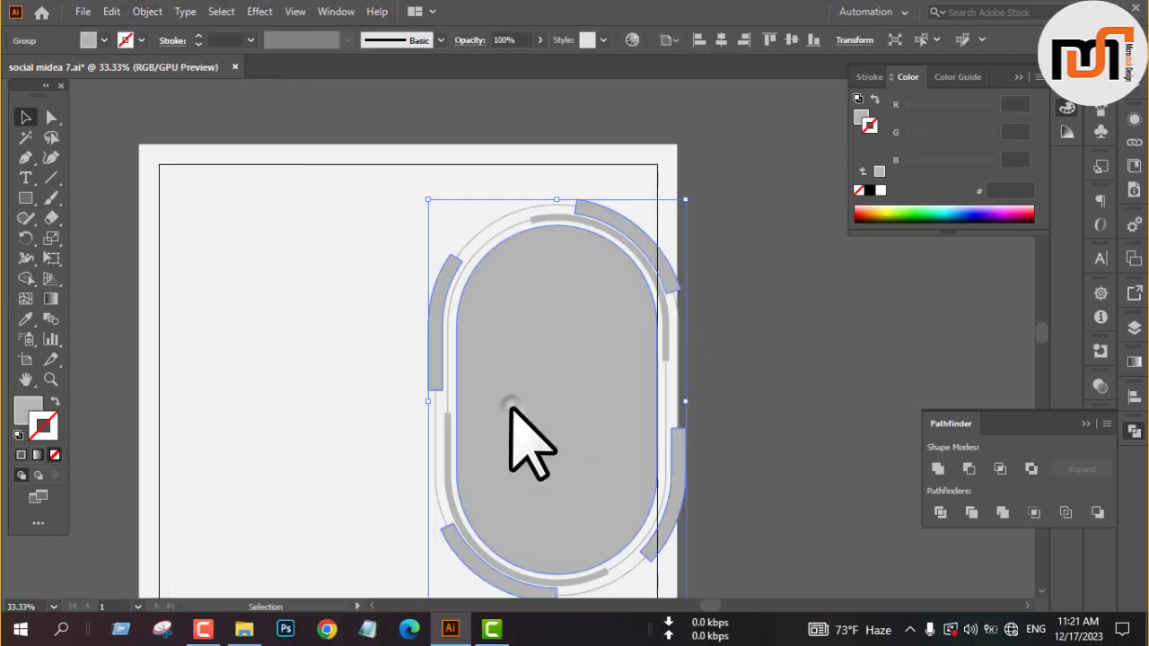
{"action": "left_click", "coordinate": [761, 303]}
Step: Try to delete the upper-right thick segment of the expanded outline, and undo the deletion
{"action": "key", "text": "a"}
{"action": "left_click", "coordinate": [640, 244]}
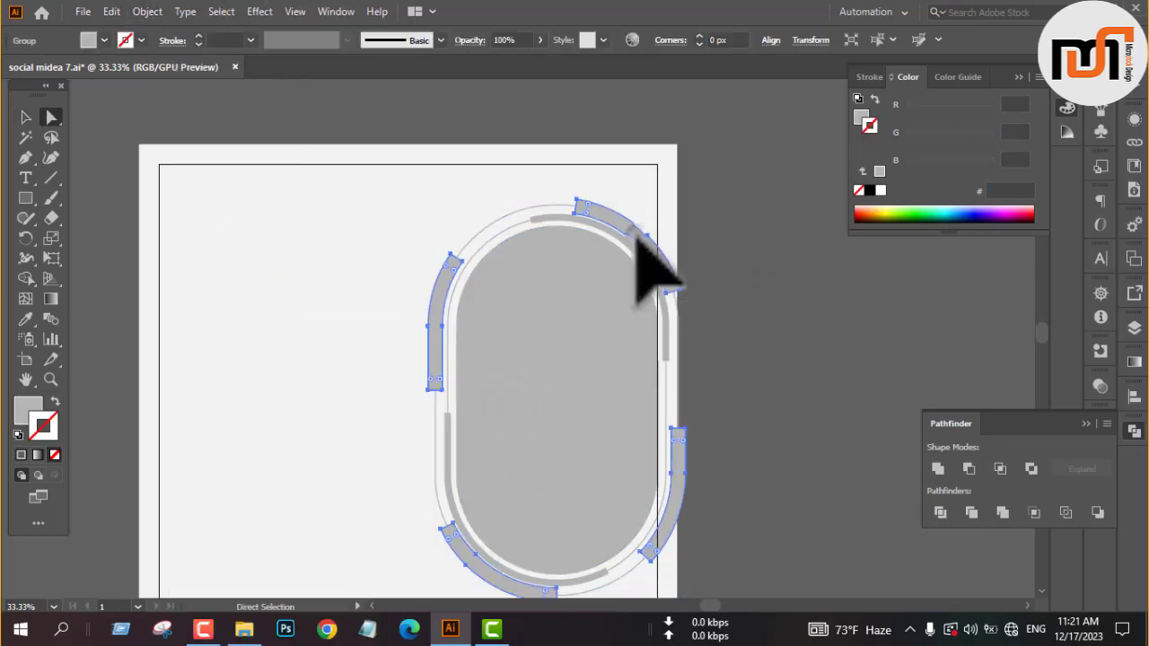
{"action": "key", "text": "Delete"}
{"action": "key", "text": "ctrl+z"}
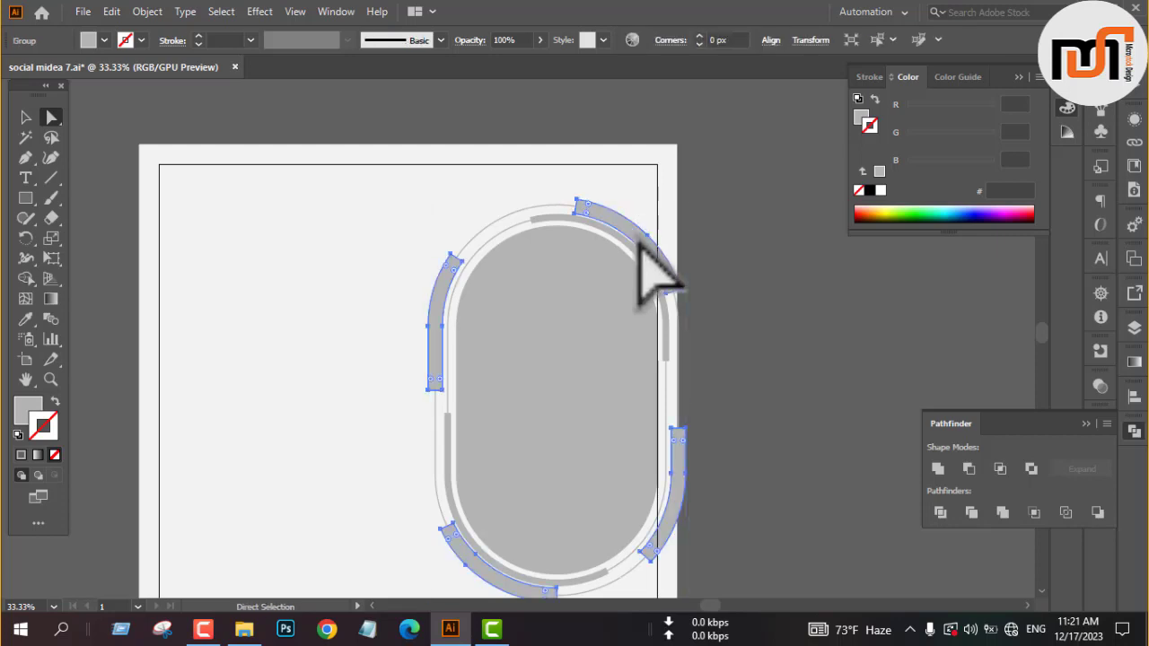
Step: Ungroup the expanded outer outline so the thick segments are separated from the thin line
{"action": "right_click", "coordinate": [750, 318]}
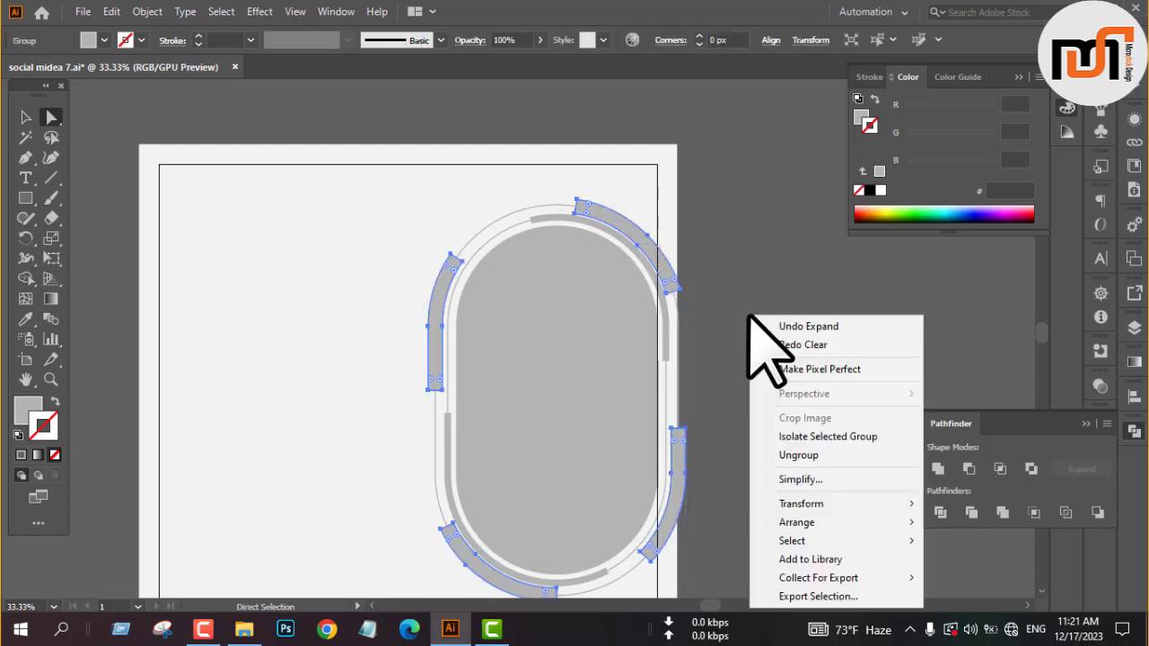
{"action": "left_click", "coordinate": [799, 455]}
{"action": "left_click", "coordinate": [784, 389]}
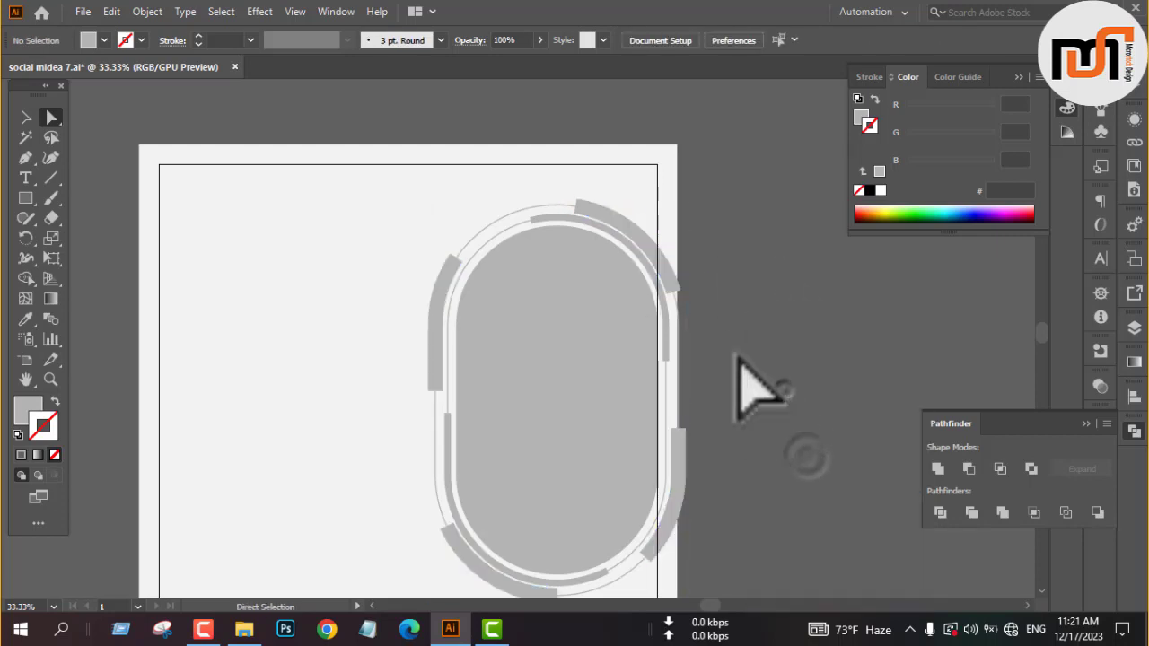
{"action": "right_click", "coordinate": [642, 241]}
{"action": "left_click", "coordinate": [748, 243]}
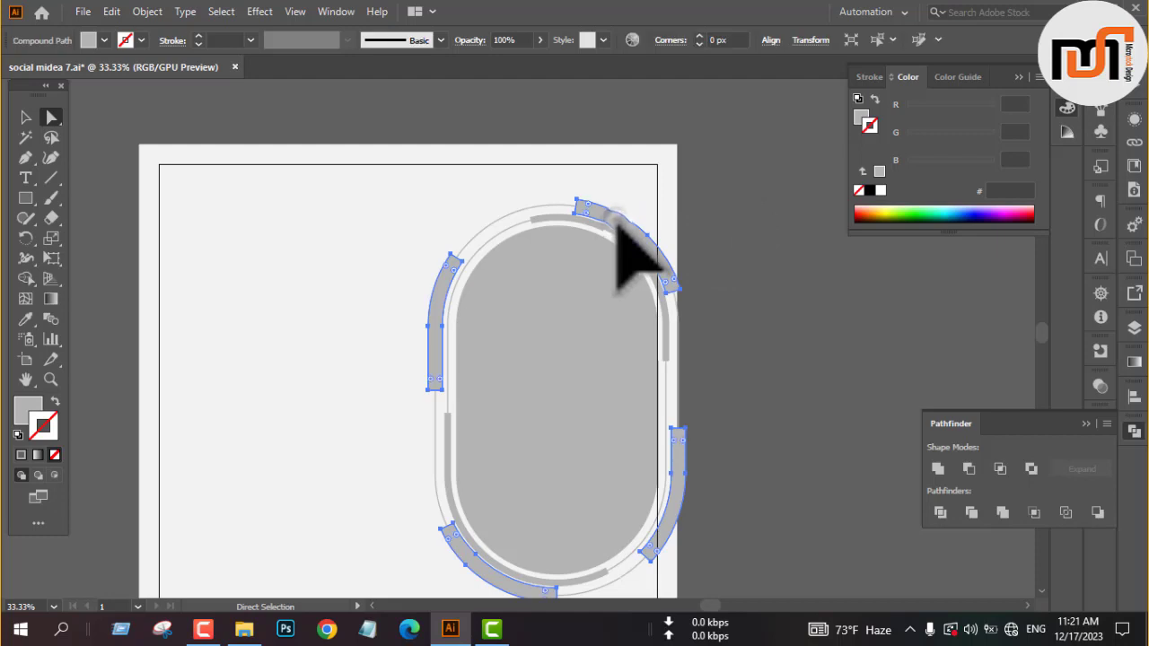
Step: Apply the Merge pathfinder to the compound path of thick segments and ungroup the result into individual pieces
{"action": "left_click", "coordinate": [1002, 511]}
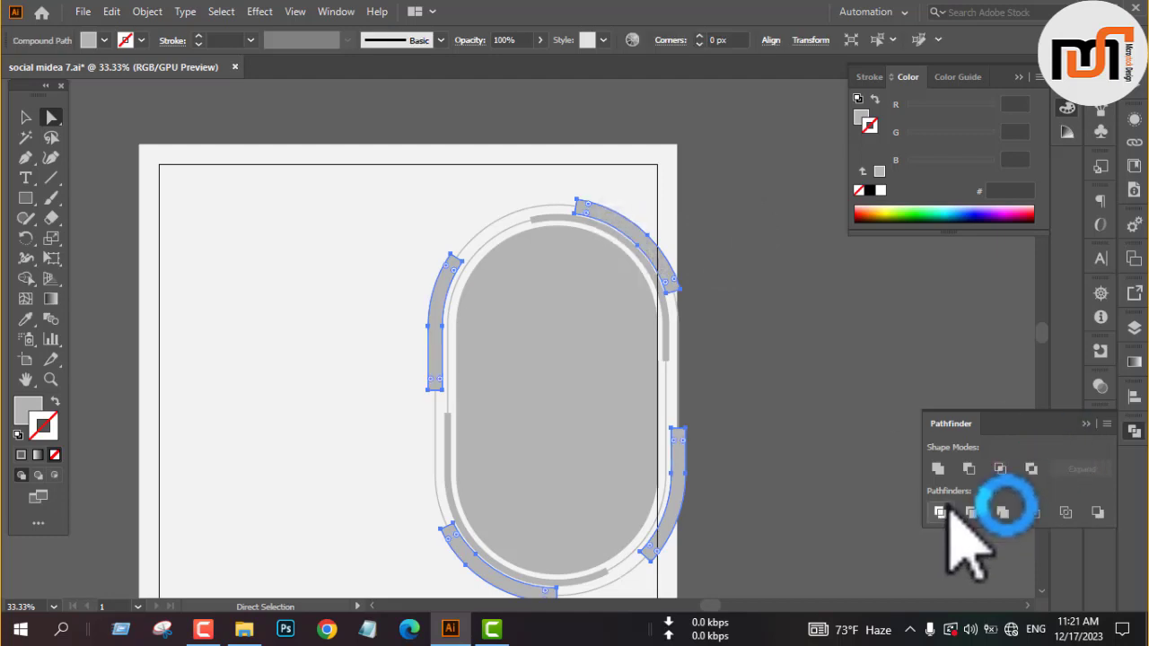
{"action": "left_click", "coordinate": [809, 348]}
{"action": "key", "text": "v"}
{"action": "left_click", "coordinate": [654, 258]}
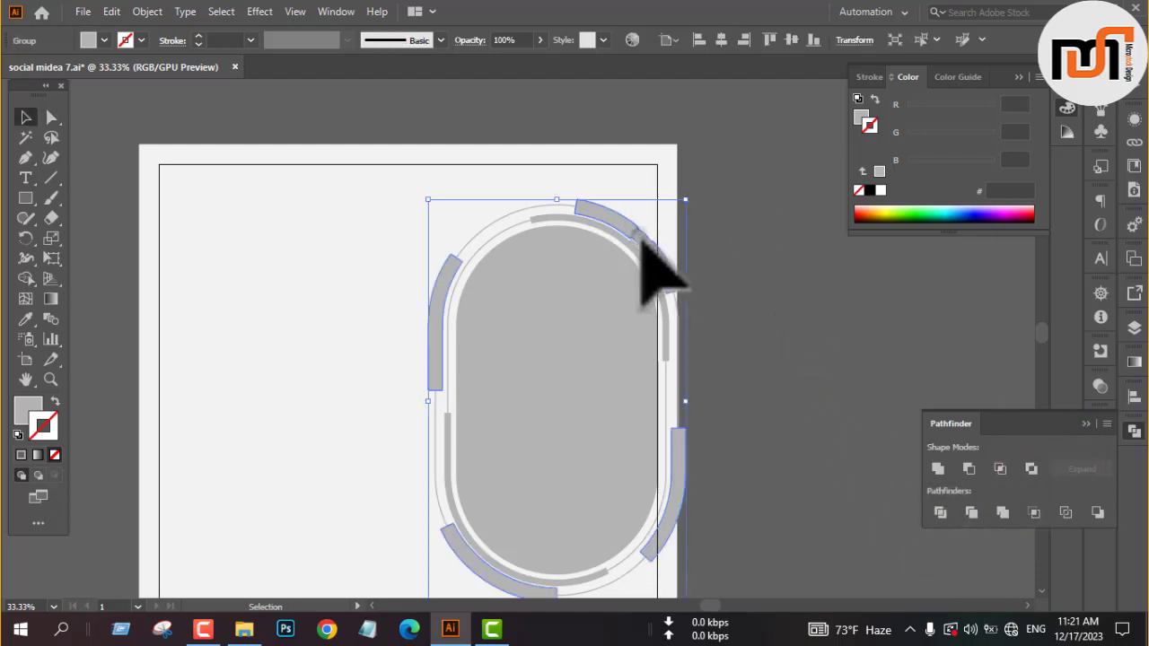
{"action": "right_click", "coordinate": [640, 240]}
{"action": "left_click", "coordinate": [714, 380]}
{"action": "left_click", "coordinate": [769, 325]}
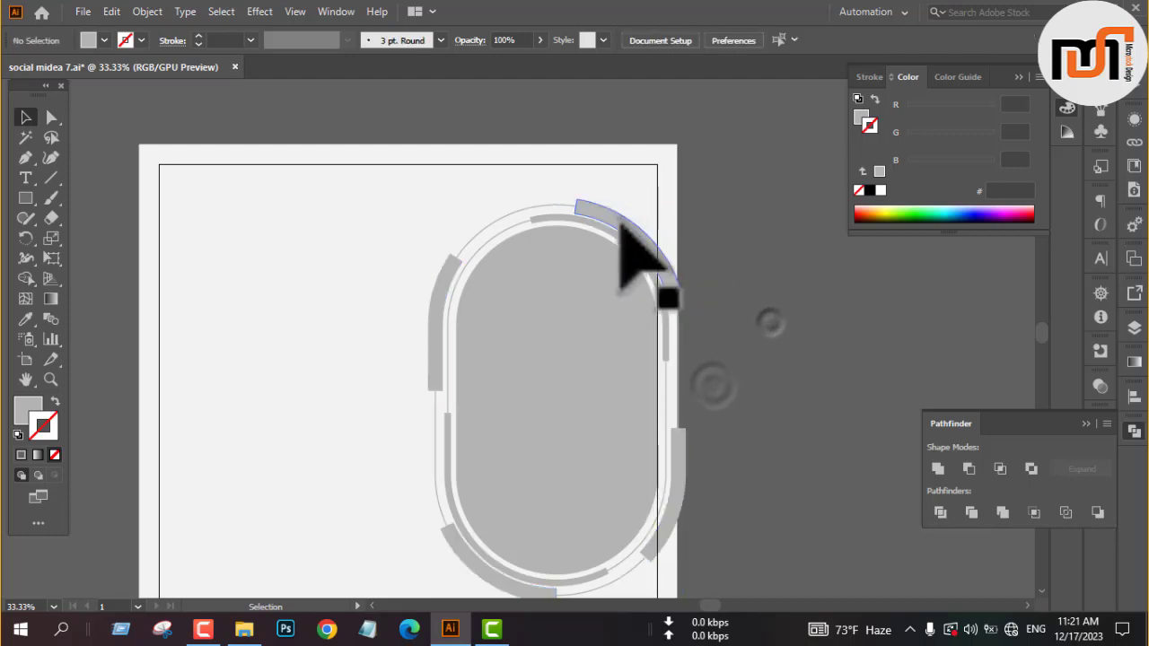
Step: Delete the upper-right and lower-left thick segments around the outer outline
{"action": "left_click", "coordinate": [619, 214]}
{"action": "key", "text": "Delete"}
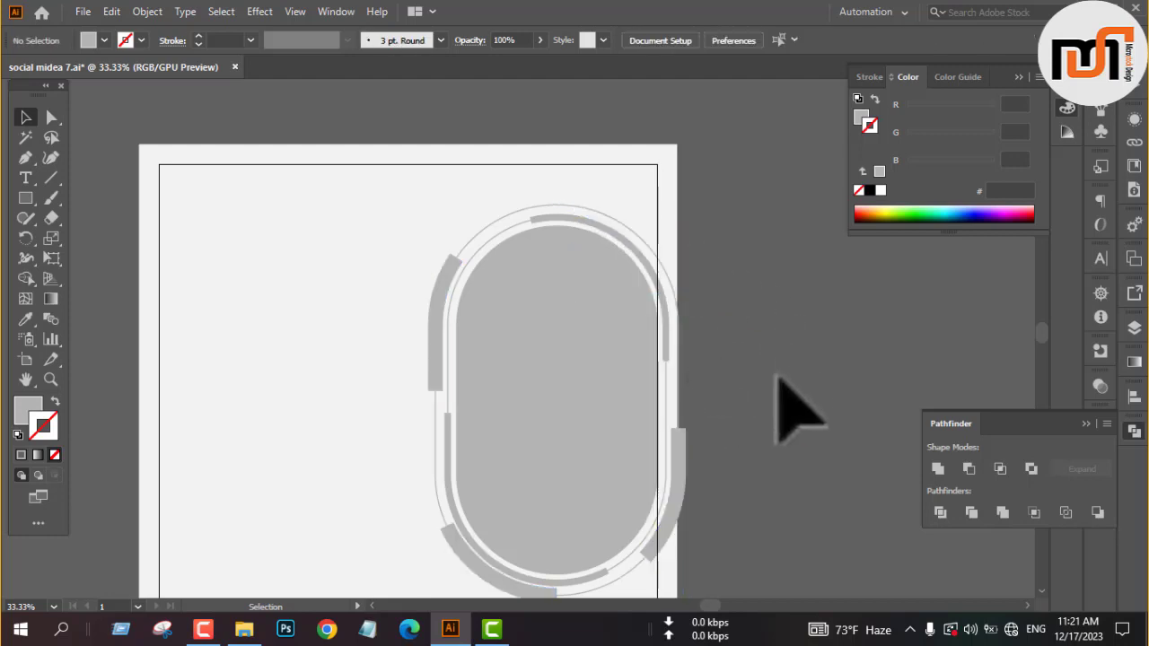
{"action": "scroll", "coordinate": [777, 405], "scroll_direction": "down", "scroll_amount": 2}
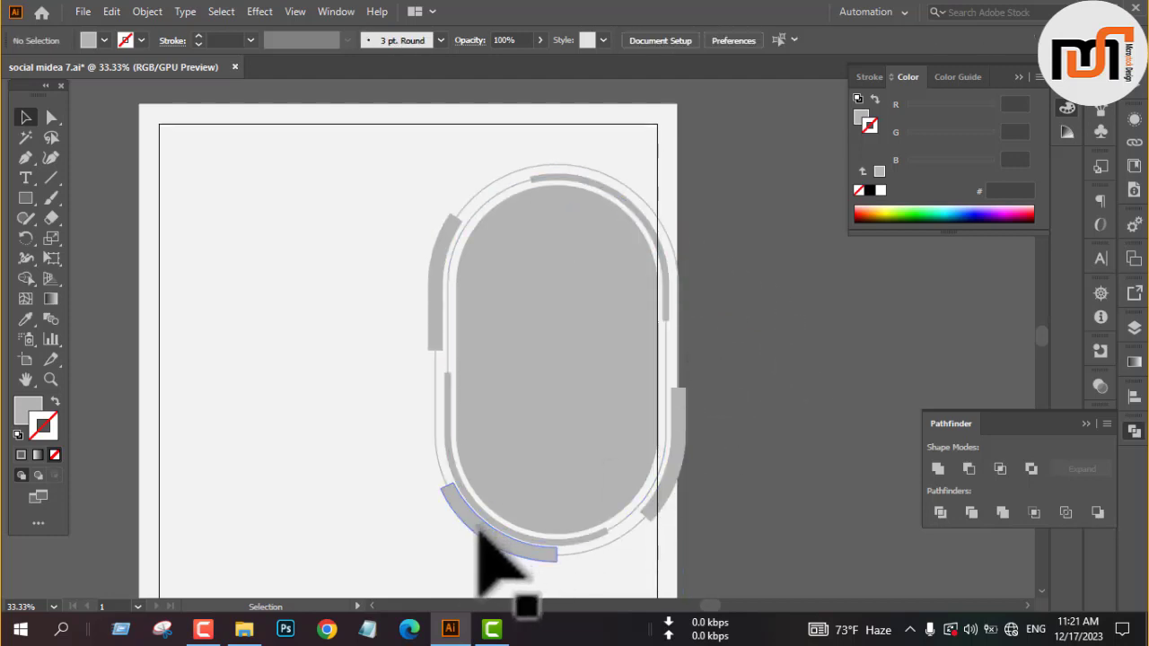
{"action": "left_click", "coordinate": [478, 531]}
{"action": "key", "text": "Delete"}
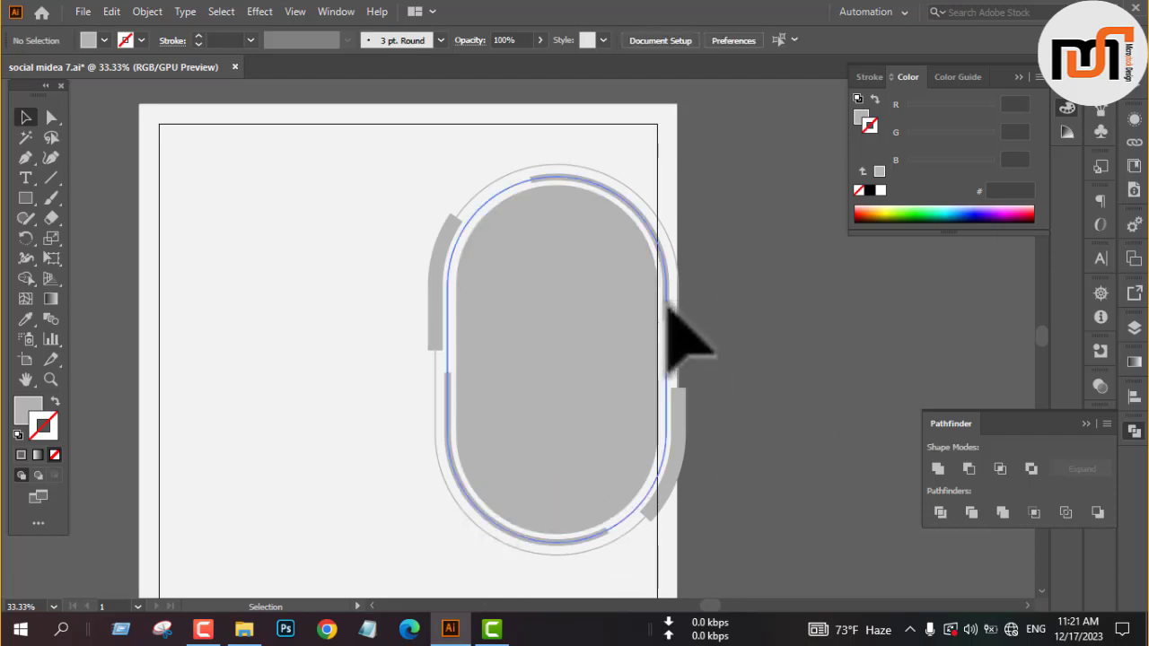
Step: Expand the stroke of the inner outline with the thick dash segments into filled shapes
{"action": "left_click", "coordinate": [664, 304]}
{"action": "left_click", "coordinate": [148, 12]}
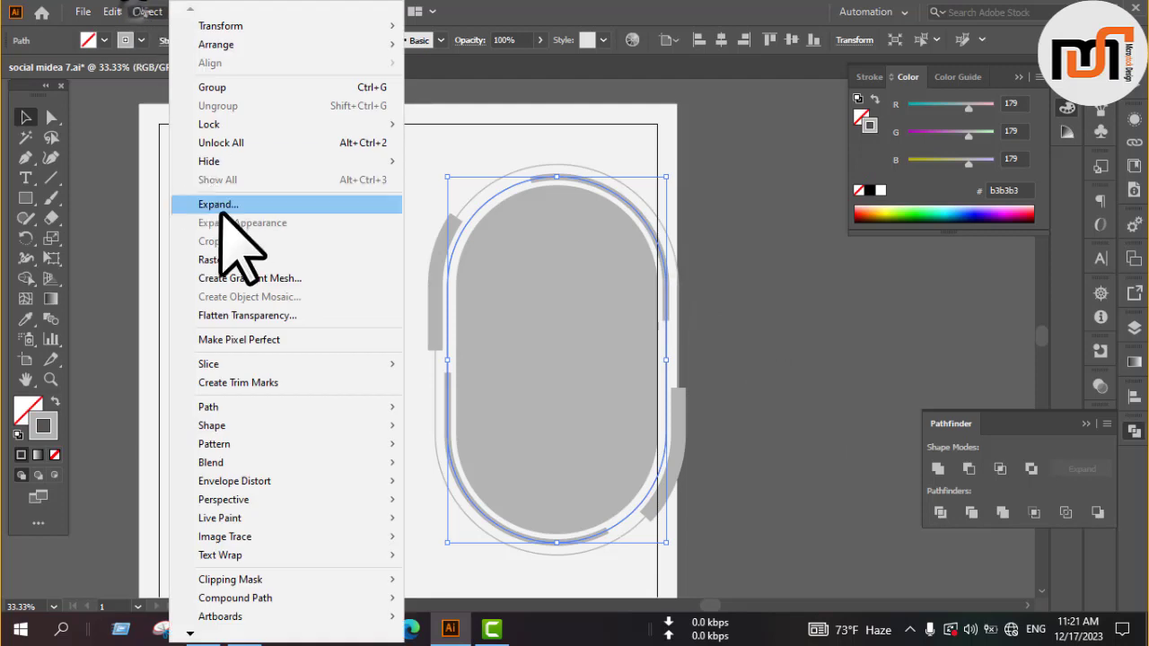
{"action": "left_click", "coordinate": [222, 203]}
{"action": "left_click", "coordinate": [529, 408]}
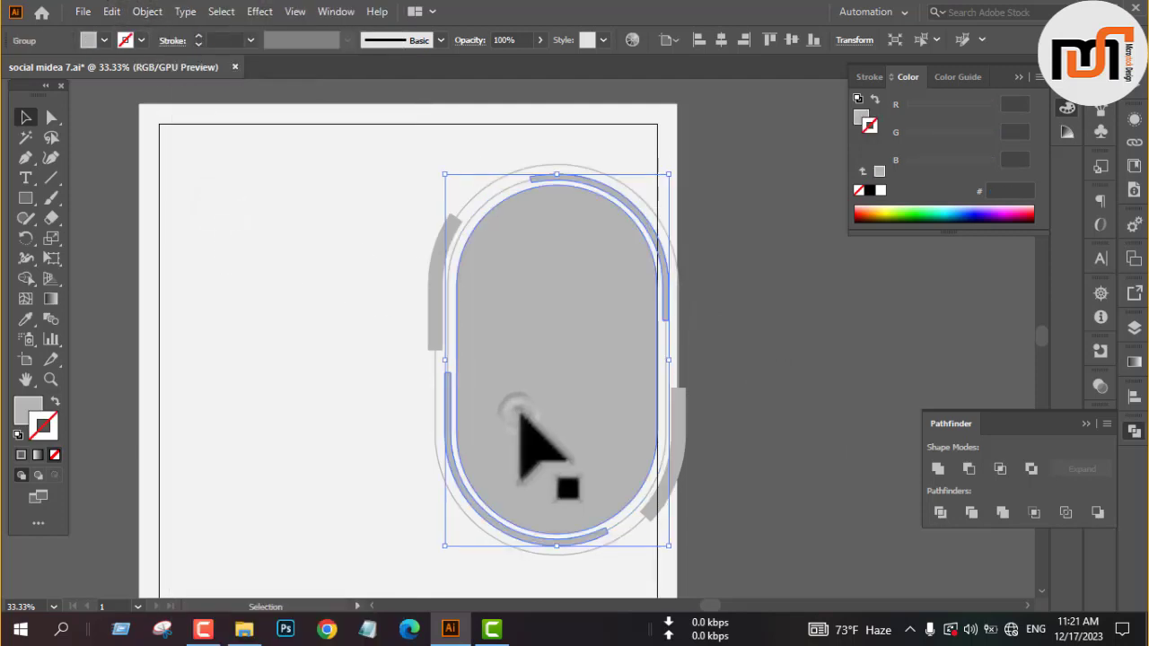
{"action": "left_click", "coordinate": [739, 326]}
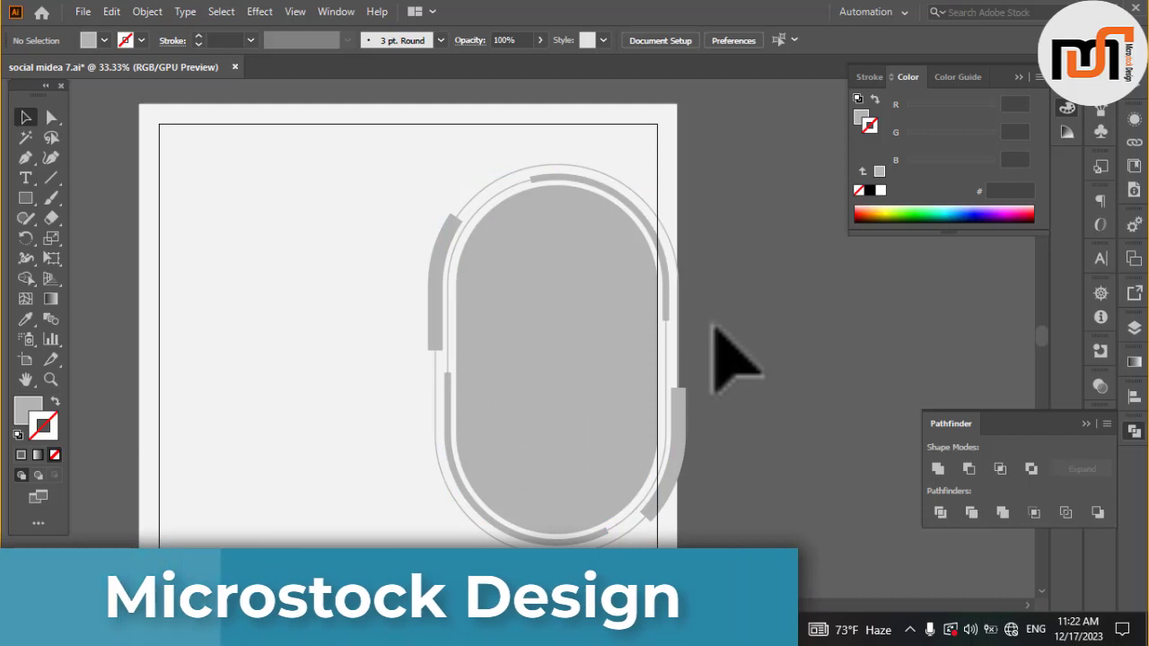
Step: Fill the central pill shape with a darker grey swatch
{"action": "left_click", "coordinate": [595, 296]}
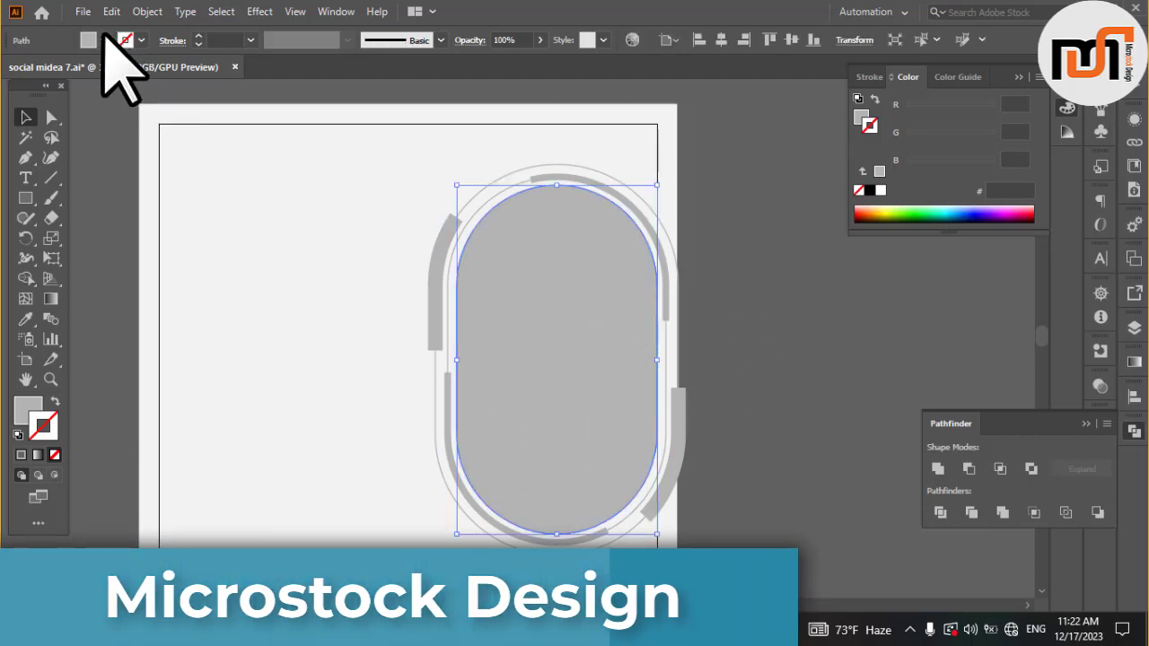
{"action": "left_click", "coordinate": [105, 40]}
{"action": "left_click", "coordinate": [82, 105]}
{"action": "left_click", "coordinate": [764, 308]}
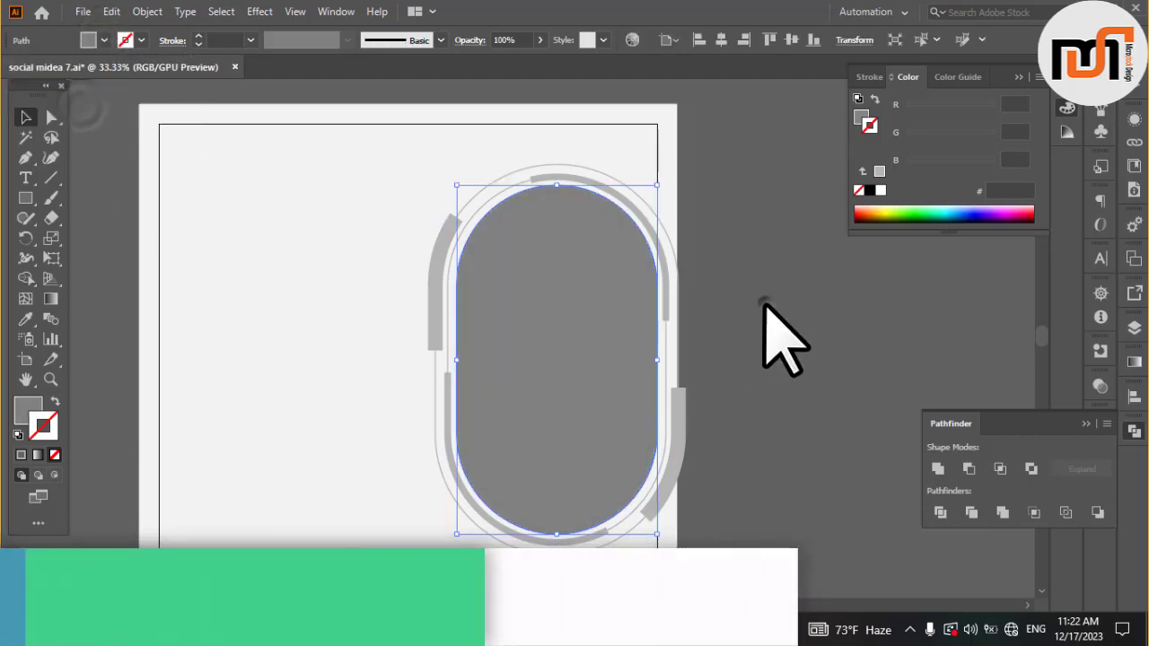
{"action": "left_click", "coordinate": [764, 305]}
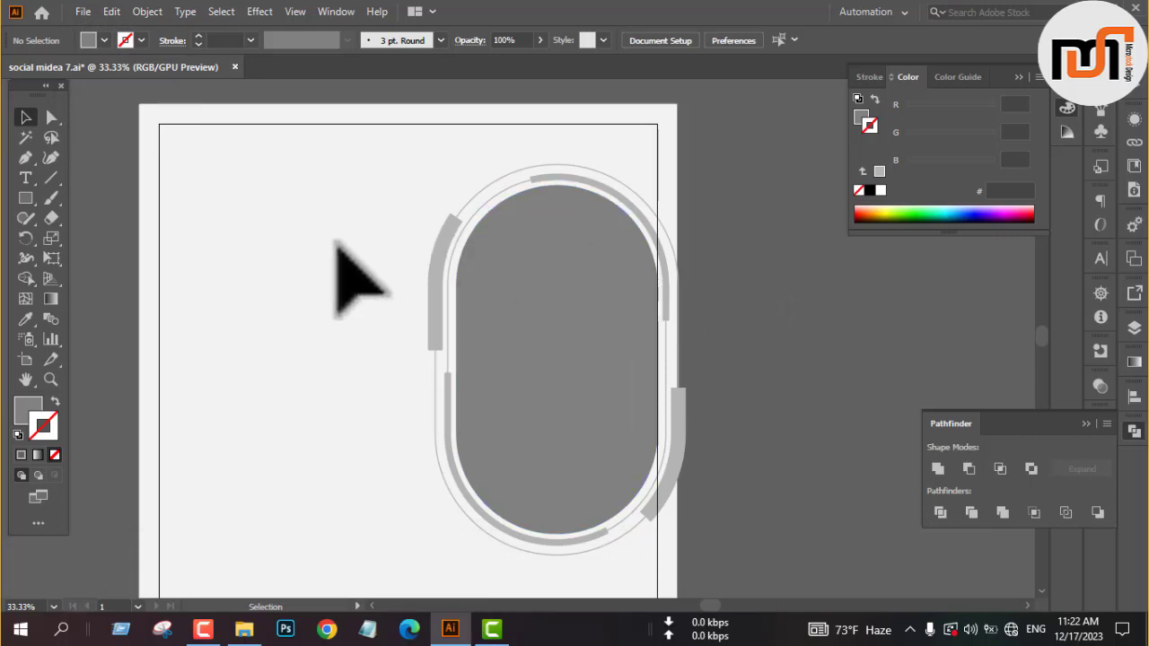
Step: Recolor the two thick outer segments with the dark charcoal sampled from the arc in the Marketing Agency reference design
{"action": "scroll", "coordinate": [326, 239], "scroll_direction": "down", "scroll_amount": 1}
{"action": "scroll", "coordinate": [328, 237], "scroll_direction": "down", "scroll_amount": 3}
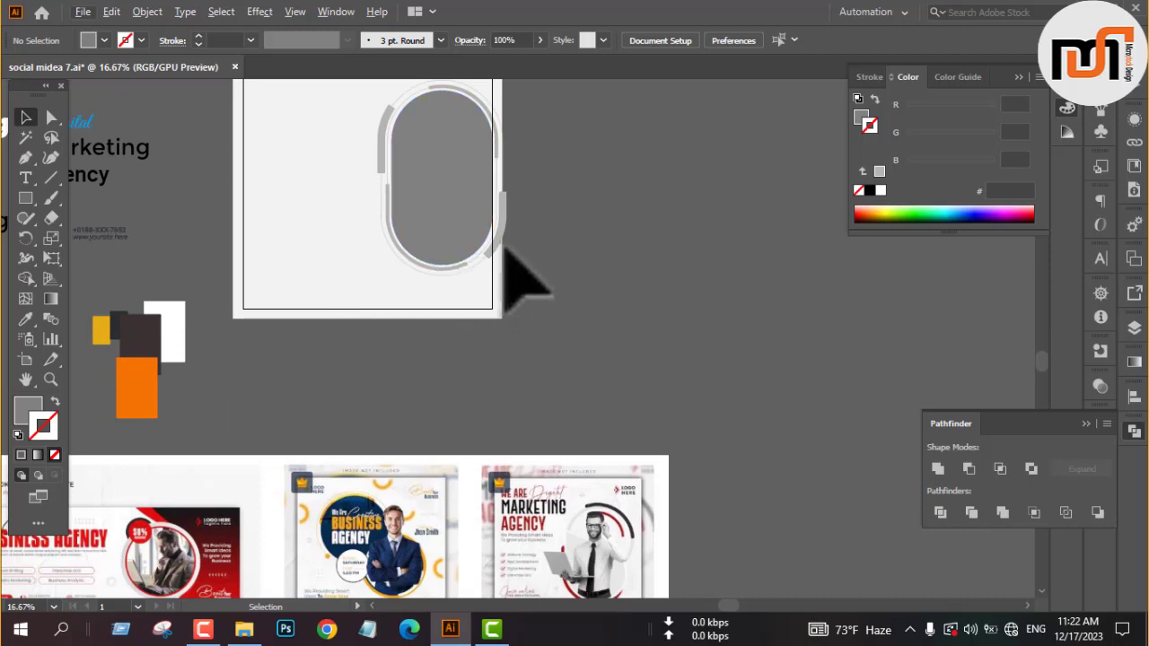
{"action": "left_click", "coordinate": [502, 244]}
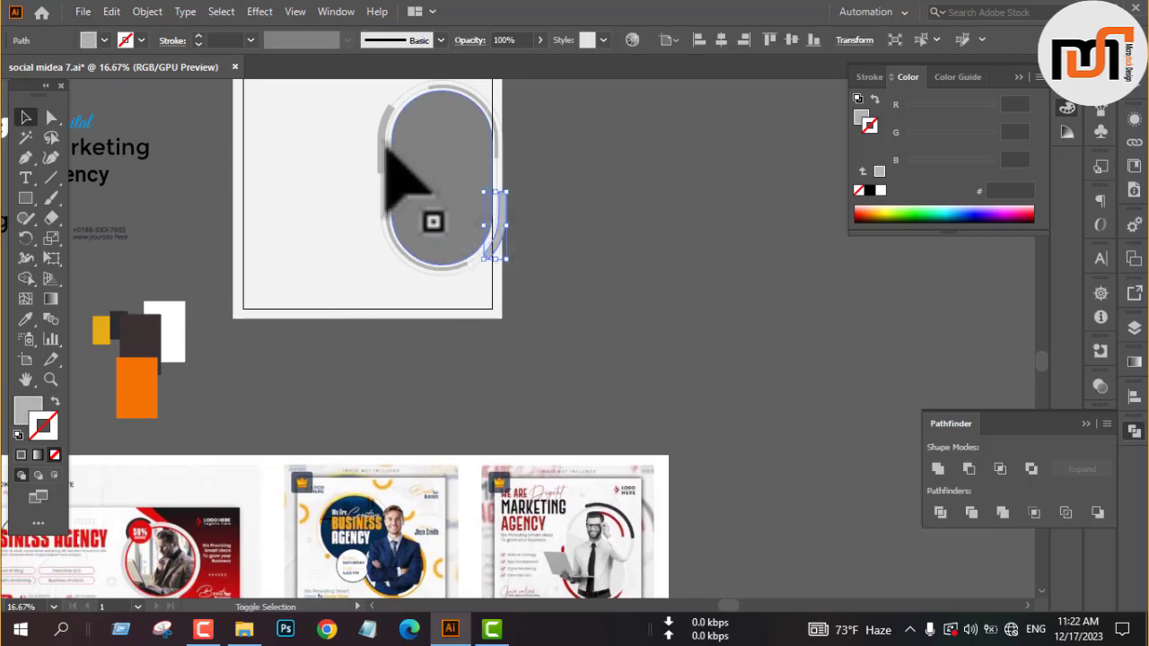
{"action": "left_click", "coordinate": [383, 149], "text": "shift"}
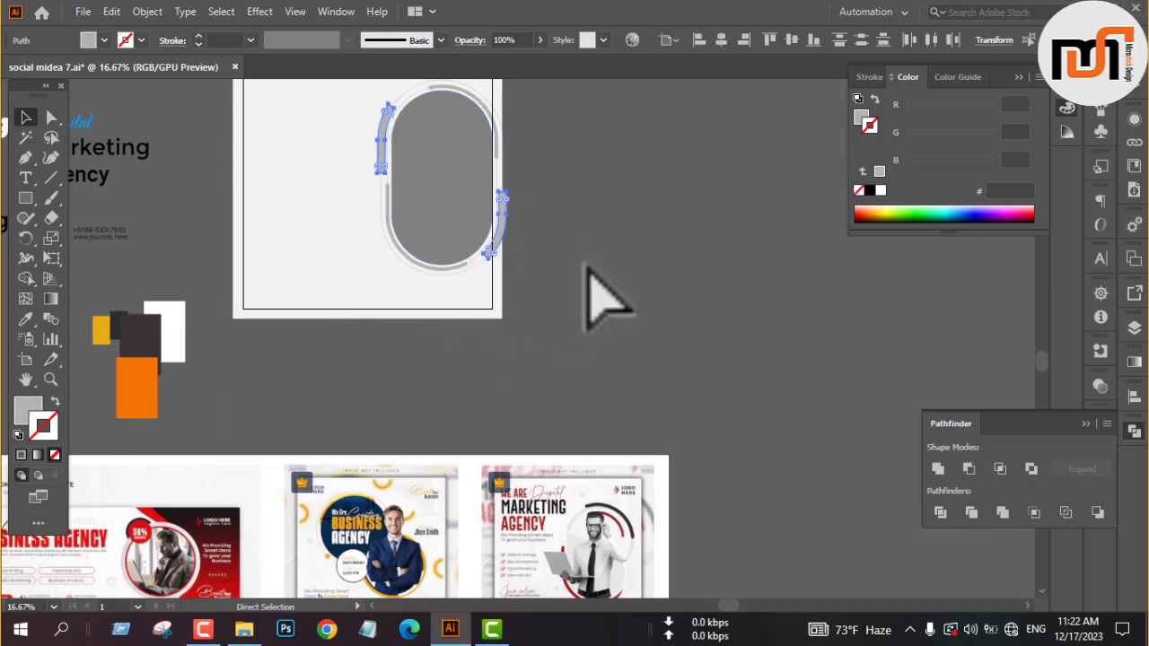
{"action": "key", "text": "i"}
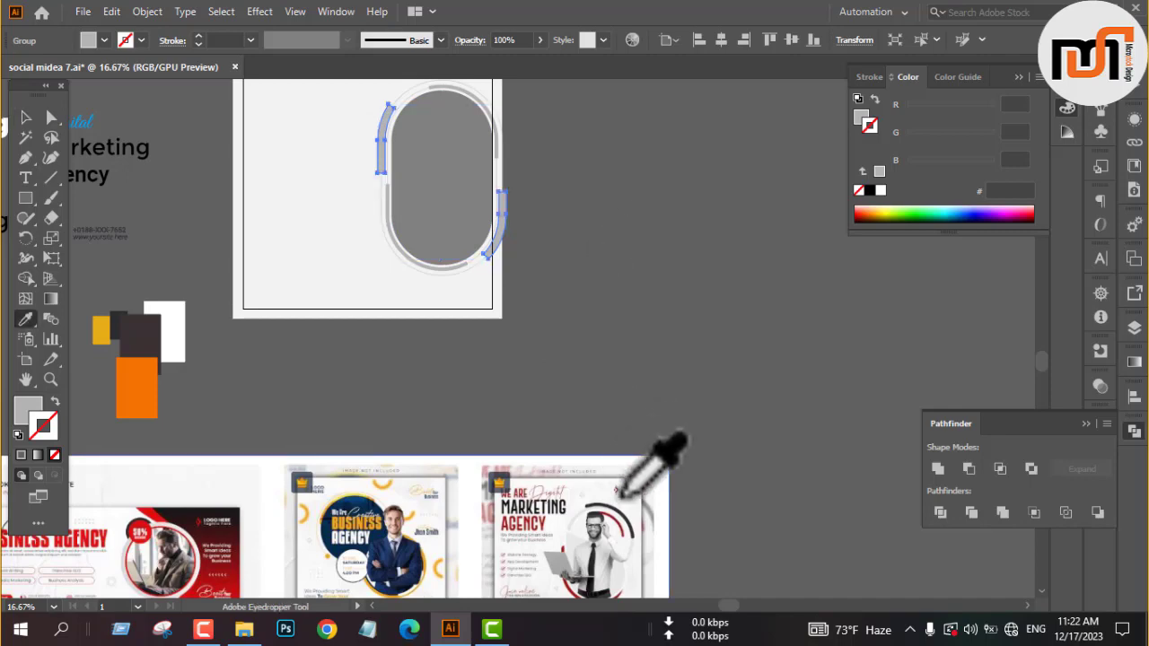
{"action": "left_click", "coordinate": [622, 511]}
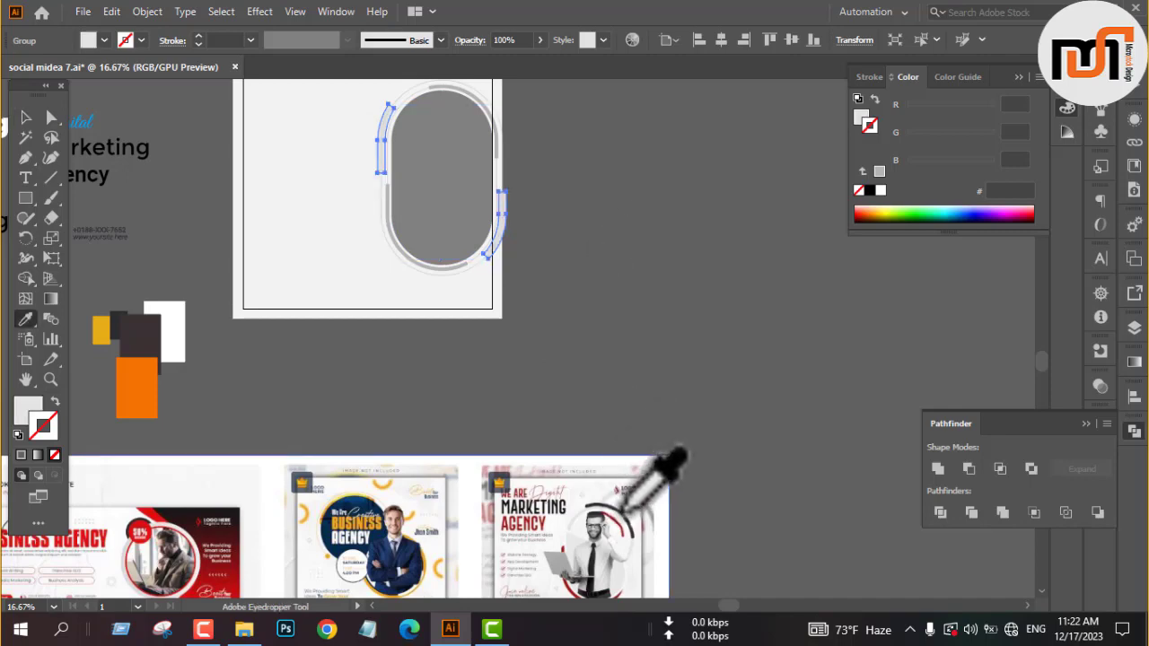
{"action": "scroll", "coordinate": [622, 510], "scroll_direction": "up", "scroll_amount": 6}
{"action": "left_click", "coordinate": [623, 508]}
{"action": "scroll", "coordinate": [627, 503], "scroll_direction": "down", "scroll_amount": 6}
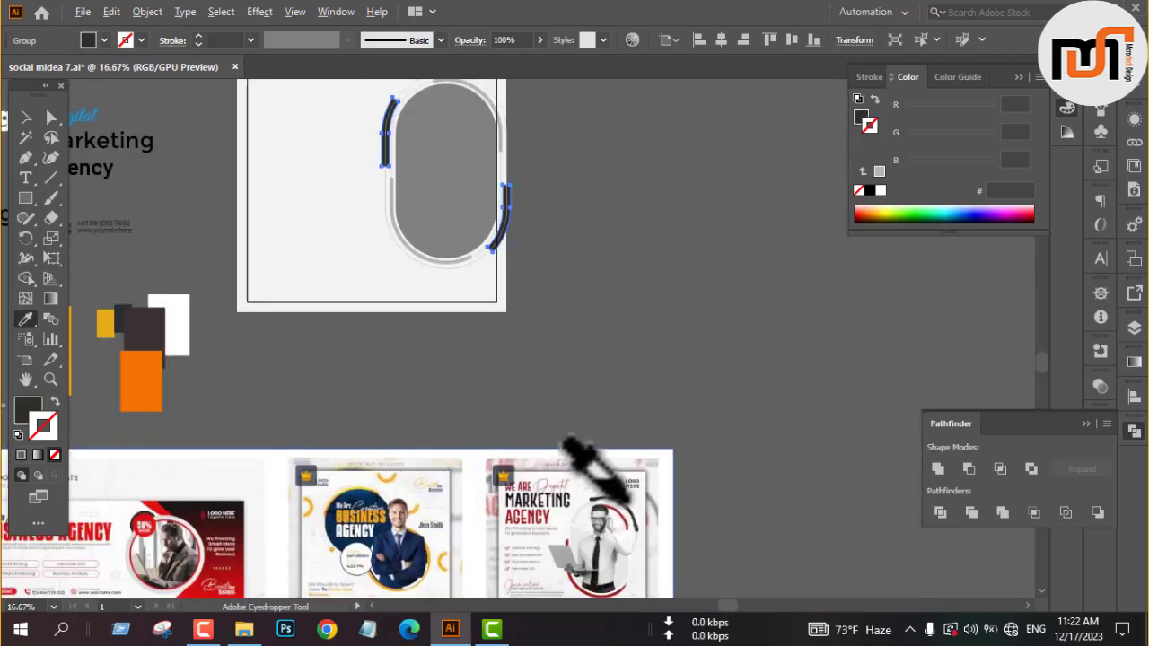
{"action": "key", "text": "v"}
{"action": "left_click", "coordinate": [583, 324]}
Step: Recolor the thick inner segments with the red sampled from the lower arc of the Marketing Agency reference design
{"action": "scroll", "coordinate": [584, 325], "scroll_direction": "up", "scroll_amount": 3}
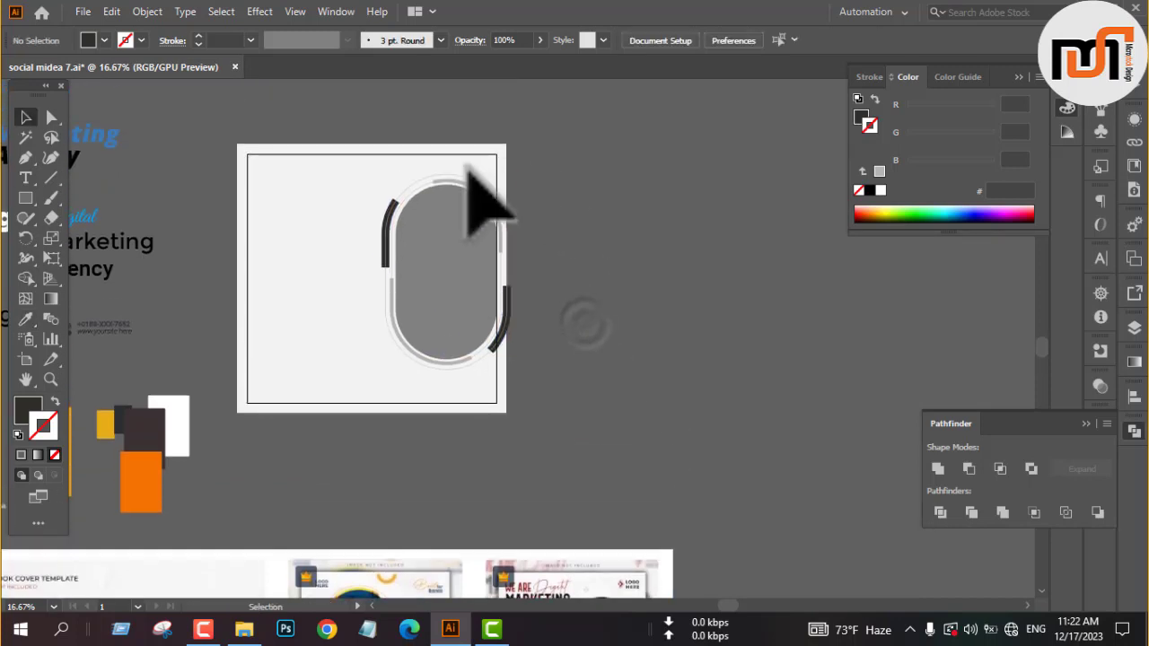
{"action": "left_click", "coordinate": [466, 190]}
{"action": "scroll", "coordinate": [577, 307], "scroll_direction": "down", "scroll_amount": 3}
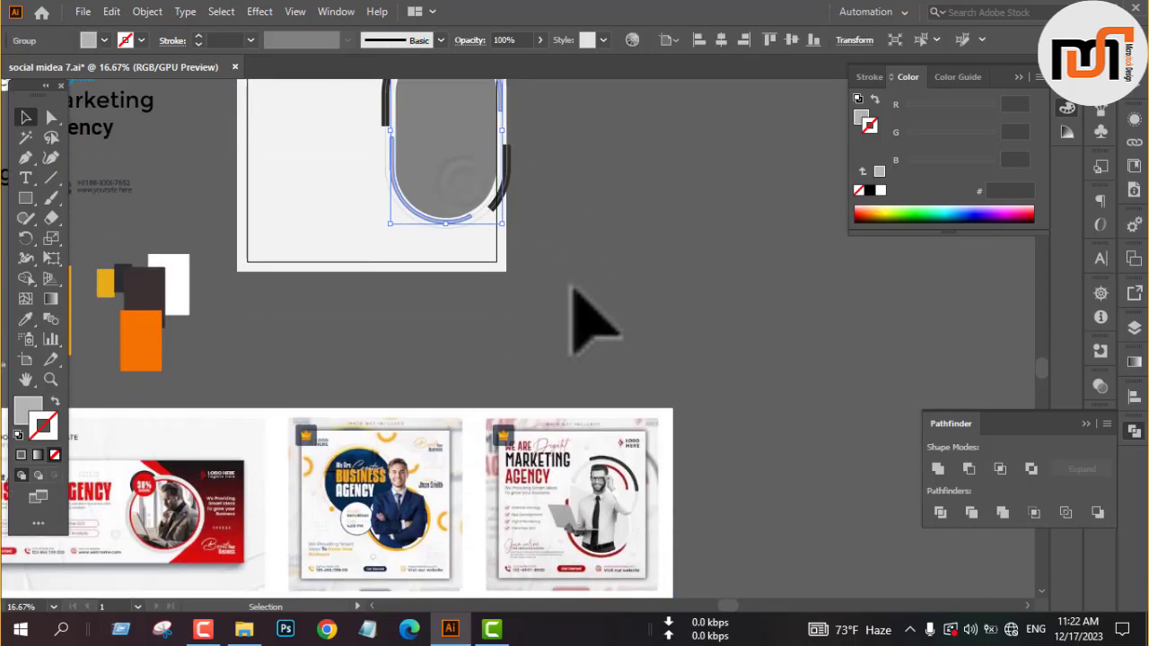
{"action": "key", "text": "i"}
{"action": "scroll", "coordinate": [601, 552], "scroll_direction": "up", "scroll_amount": 3}
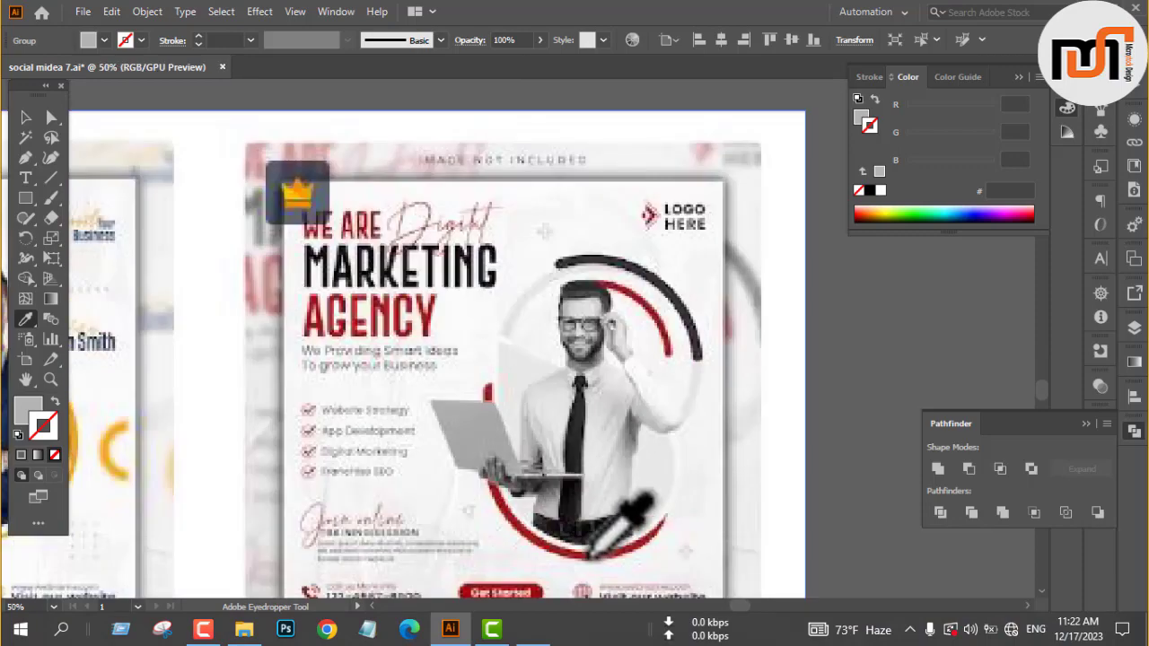
{"action": "left_click", "coordinate": [592, 552]}
{"action": "scroll", "coordinate": [543, 536], "scroll_direction": "down", "scroll_amount": 4}
{"action": "scroll", "coordinate": [525, 547], "scroll_direction": "up", "scroll_amount": 5}
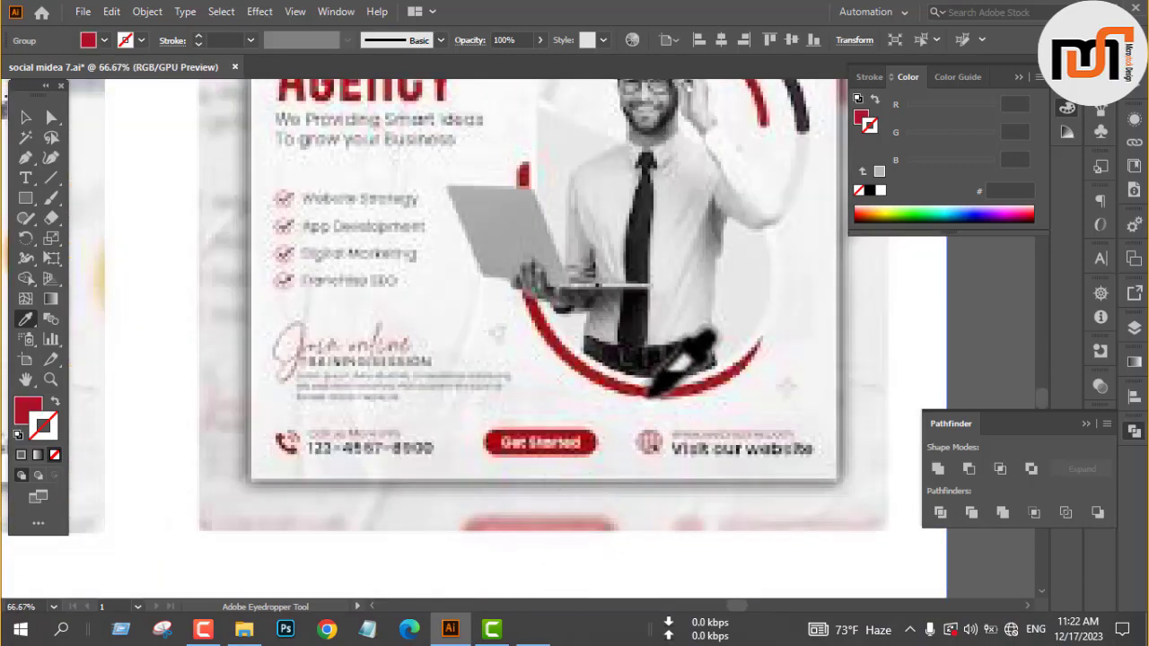
{"action": "key", "text": "v"}
{"action": "scroll", "coordinate": [501, 436], "scroll_direction": "down", "scroll_amount": 5}
{"action": "scroll", "coordinate": [526, 474], "scroll_direction": "up", "scroll_amount": 2}
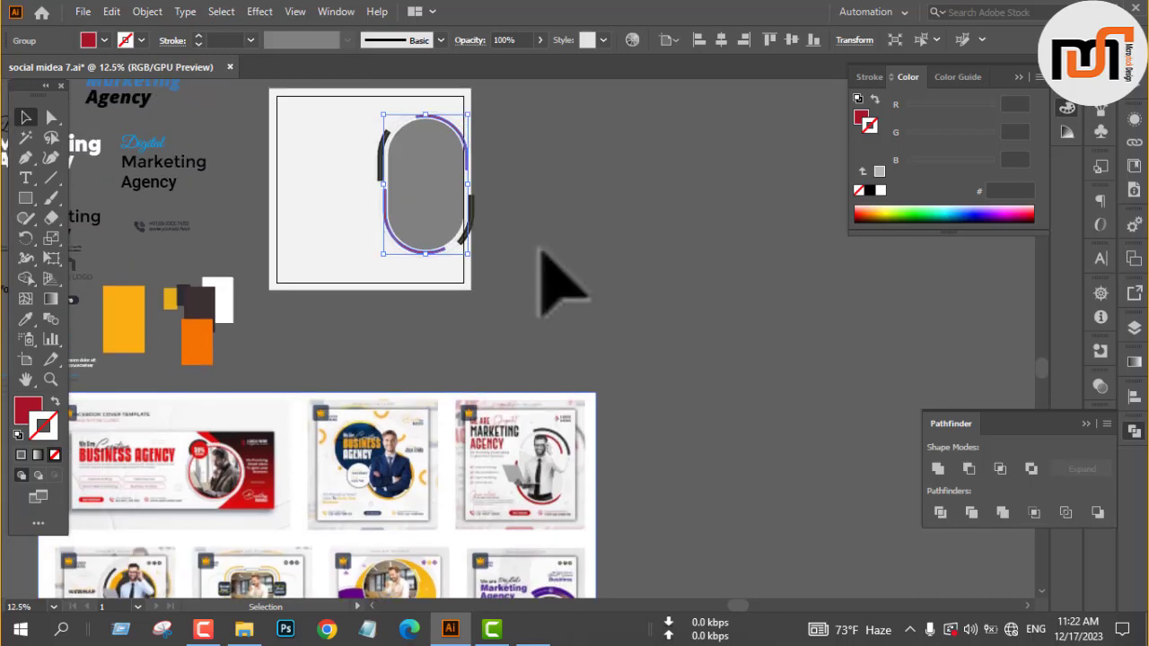
{"action": "left_click", "coordinate": [517, 159]}
Step: Lock the light background shape of the post so that it cannot be selected with the outlines
{"action": "scroll", "coordinate": [417, 117], "scroll_direction": "up", "scroll_amount": 3}
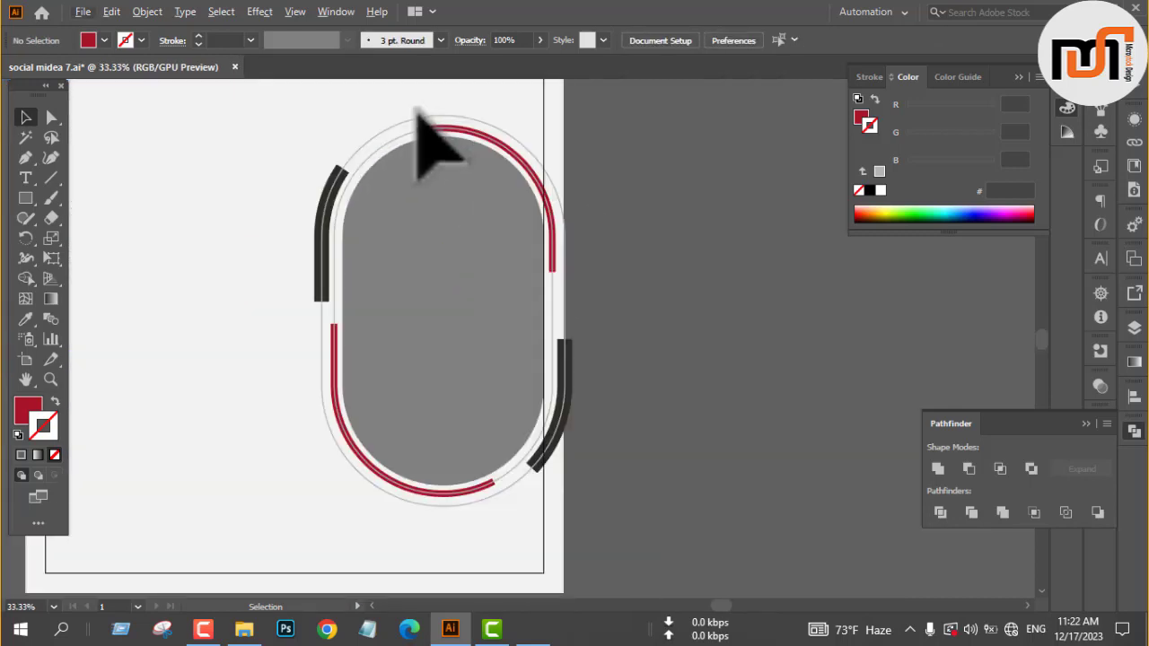
{"action": "scroll", "coordinate": [640, 231], "scroll_direction": "down", "scroll_amount": 3}
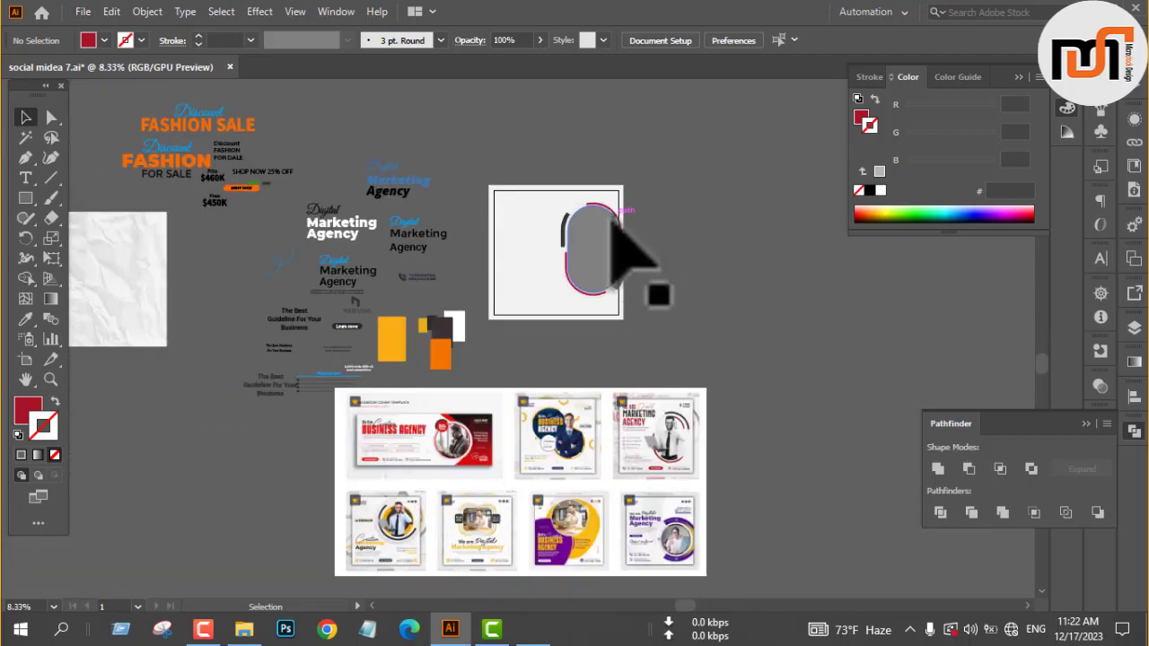
{"action": "scroll", "coordinate": [613, 226], "scroll_direction": "up", "scroll_amount": 1}
{"action": "scroll", "coordinate": [613, 226], "scroll_direction": "up", "scroll_amount": 3}
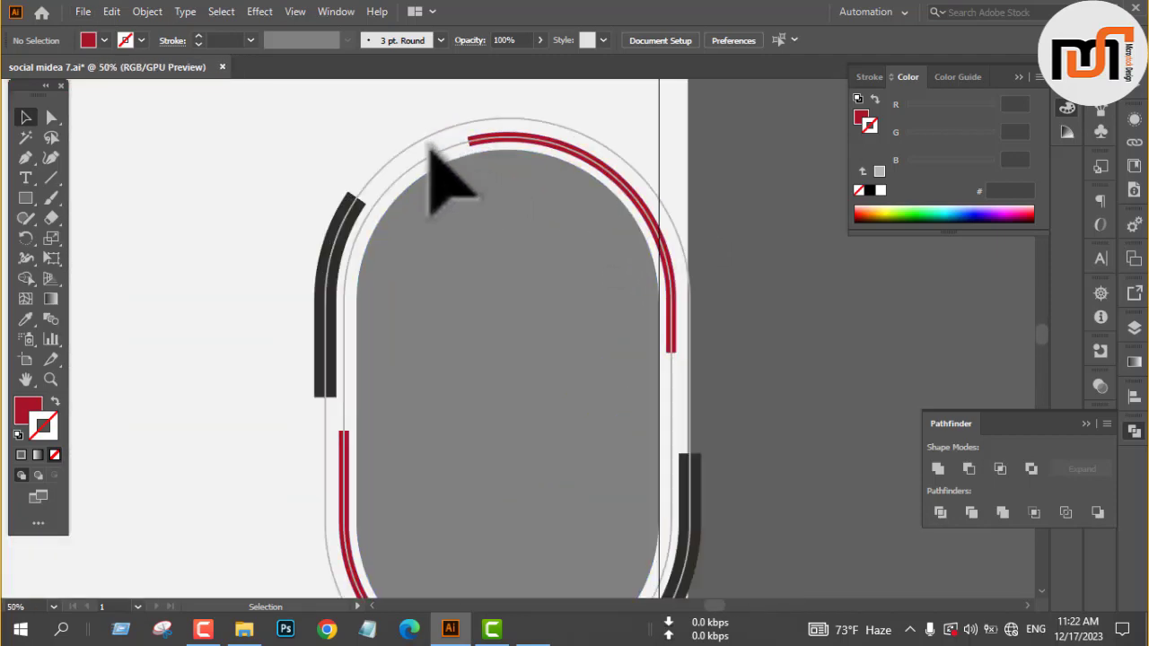
{"action": "left_click", "coordinate": [403, 136]}
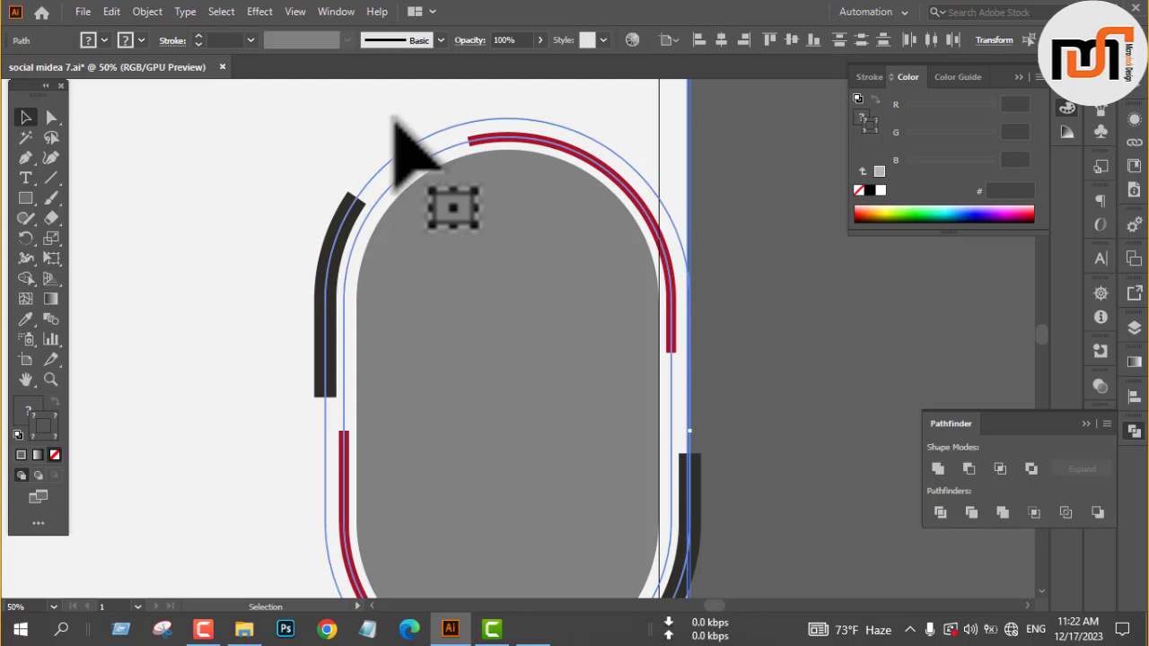
{"action": "left_click", "coordinate": [768, 168]}
{"action": "left_click", "coordinate": [608, 118]}
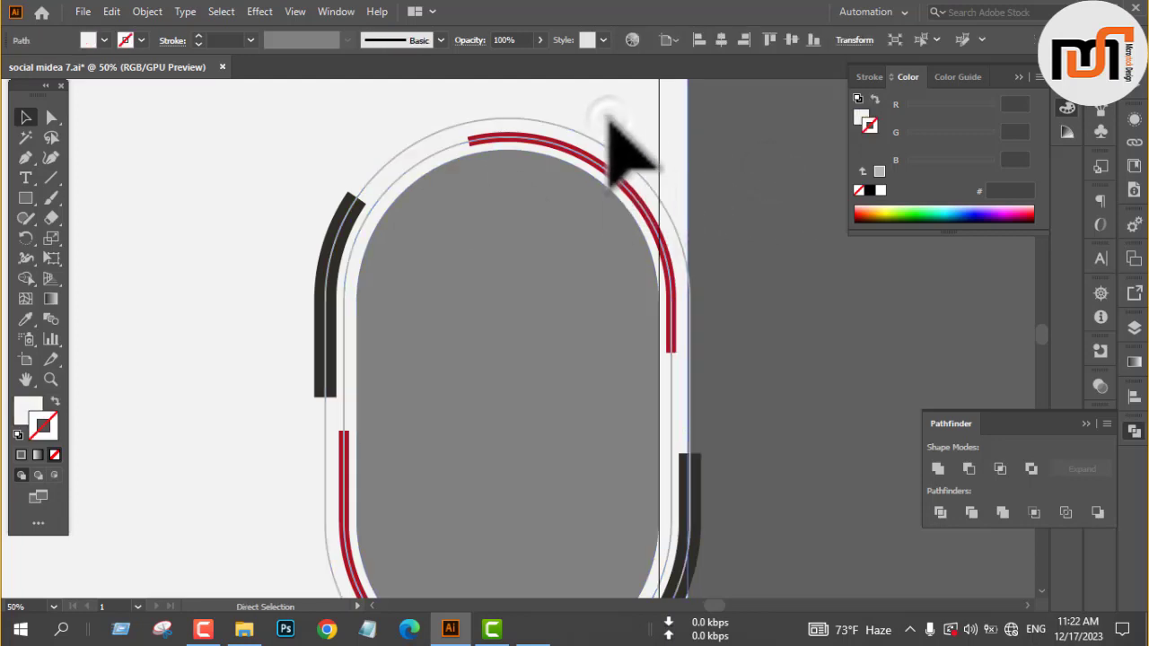
{"action": "key", "text": "ctrl+2"}
Step: Expand both thin 2 pt outlines around the pill shape into filled shapes
{"action": "left_click_drag", "start_coordinate": [402, 117], "coordinate": [421, 170]}
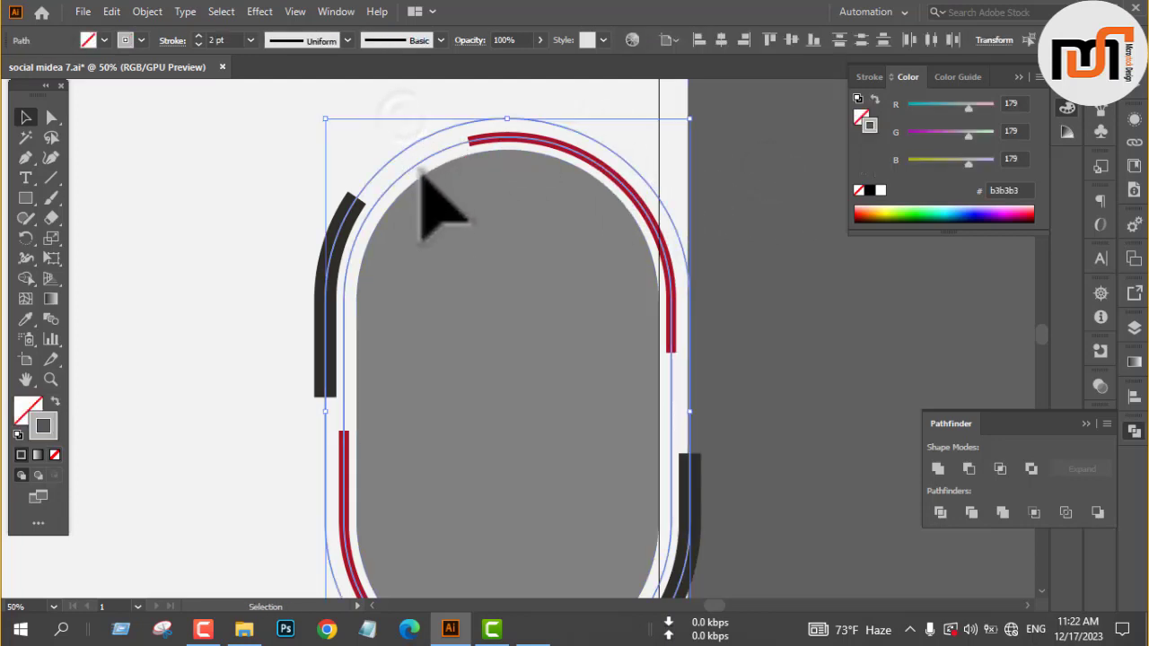
{"action": "left_click", "coordinate": [147, 13]}
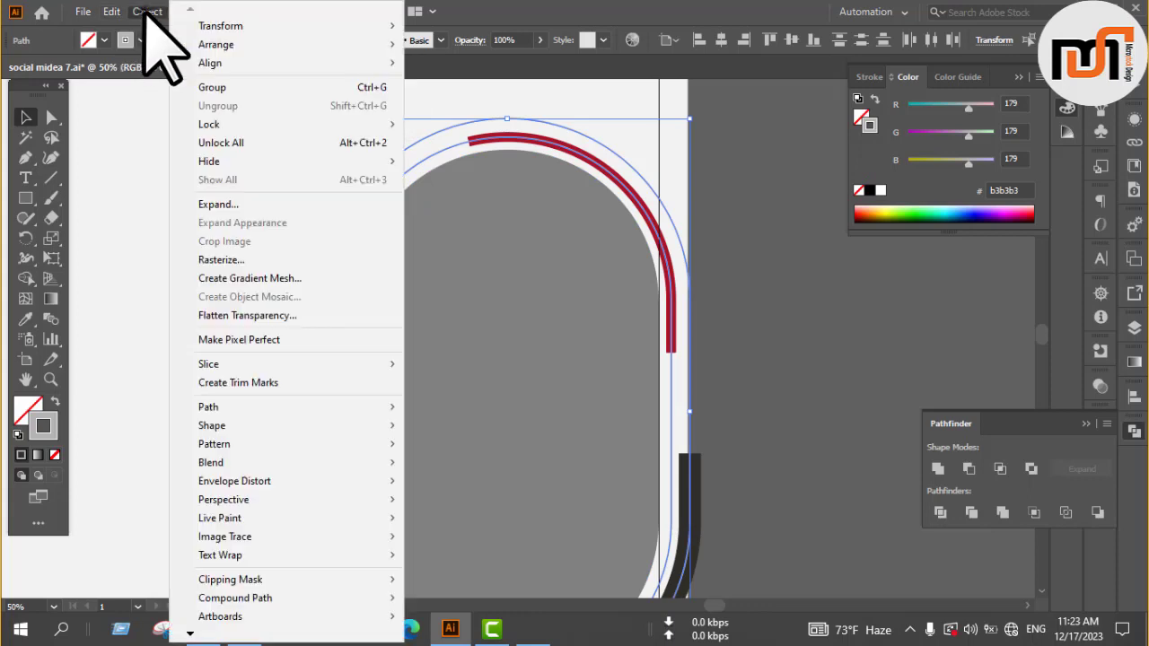
{"action": "left_click", "coordinate": [225, 209]}
{"action": "left_click", "coordinate": [534, 409]}
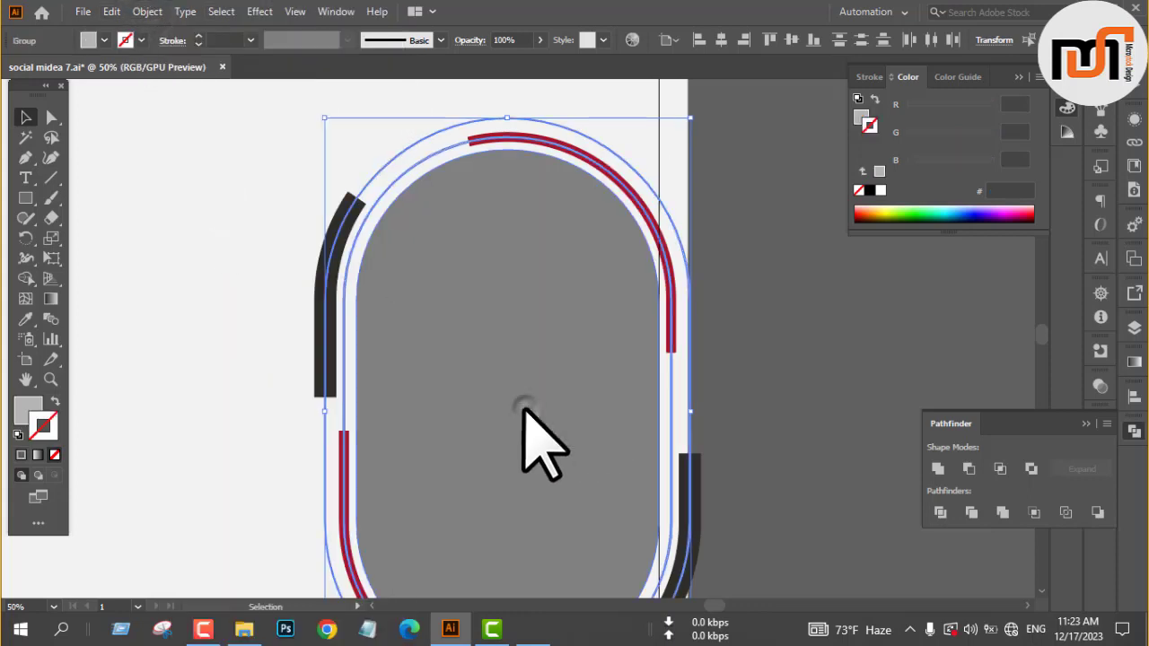
{"action": "left_click", "coordinate": [772, 314]}
Step: Recolor the outer thin outline with the dark charcoal sampled from the adjoining thick segment
{"action": "scroll", "coordinate": [365, 190], "scroll_direction": "up", "scroll_amount": 4}
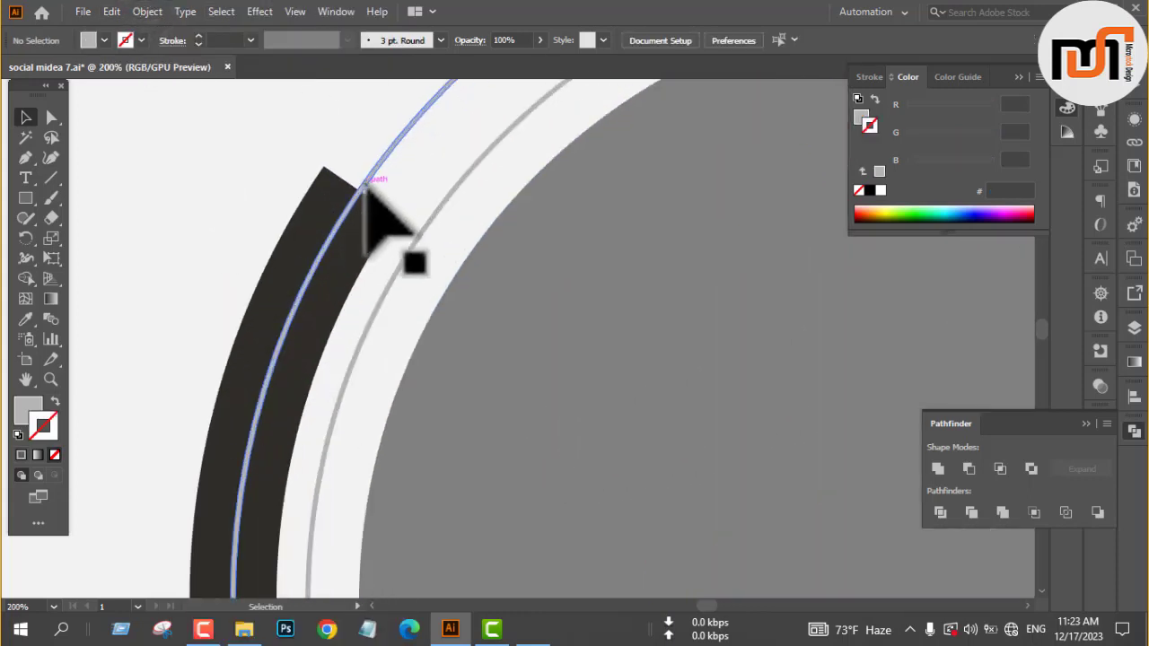
{"action": "left_click", "coordinate": [364, 186]}
{"action": "key", "text": "i"}
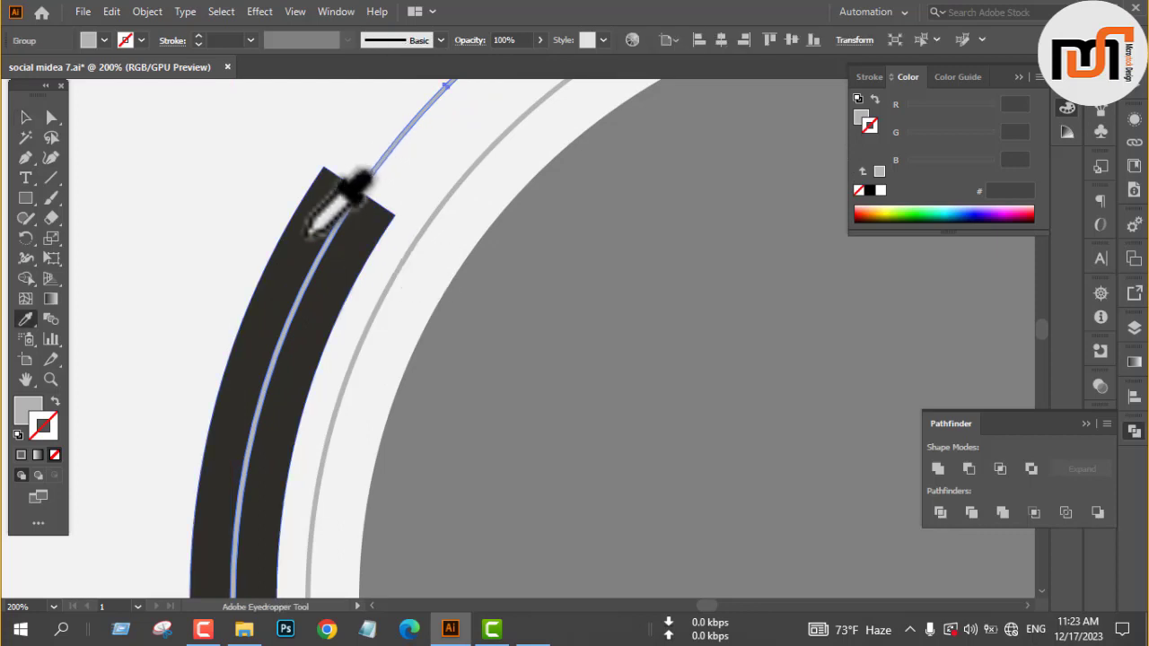
{"action": "left_click", "coordinate": [301, 231]}
{"action": "key", "text": "v"}
{"action": "scroll", "coordinate": [303, 200], "scroll_direction": "down", "scroll_amount": 5}
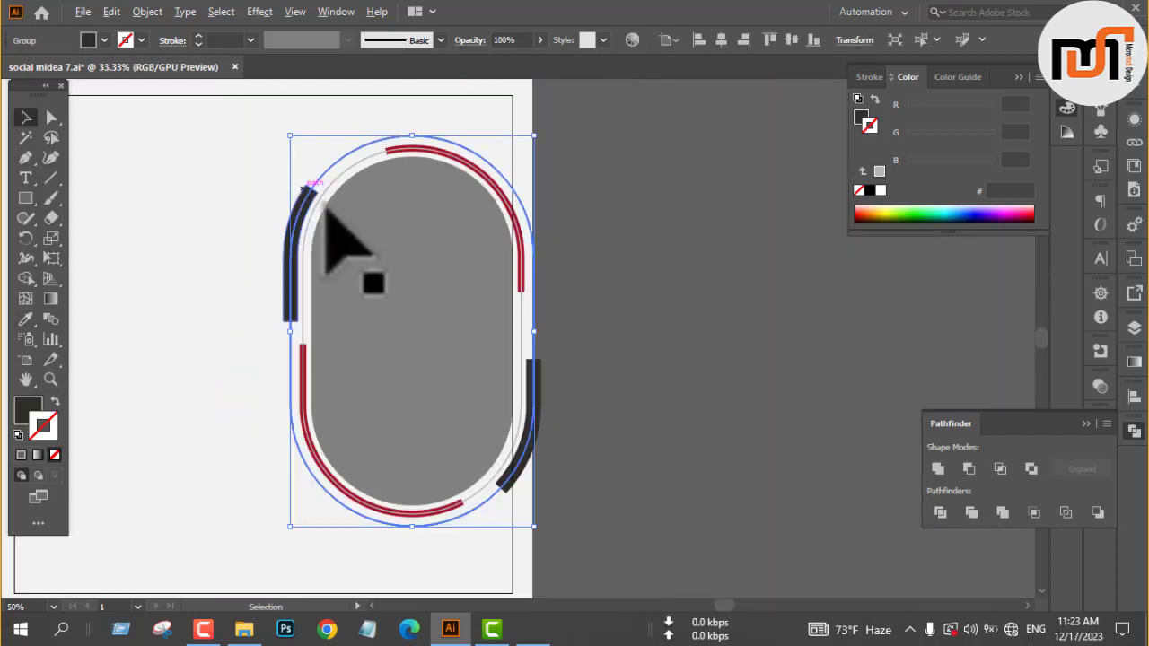
{"action": "left_click", "coordinate": [694, 305]}
Step: Recolor the inner thin outline with the red sampled from the thick segment on it
{"action": "scroll", "coordinate": [579, 347], "scroll_direction": "up", "scroll_amount": 5}
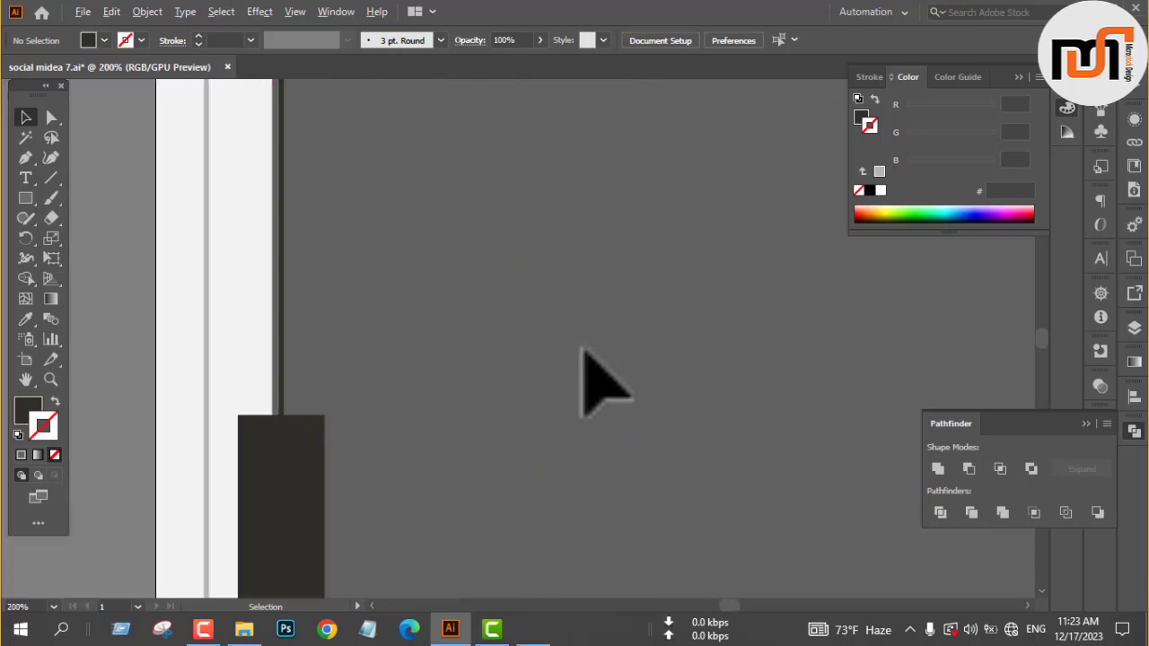
{"action": "scroll", "coordinate": [528, 345], "scroll_direction": "up", "scroll_amount": 3}
{"action": "left_click", "coordinate": [209, 256]}
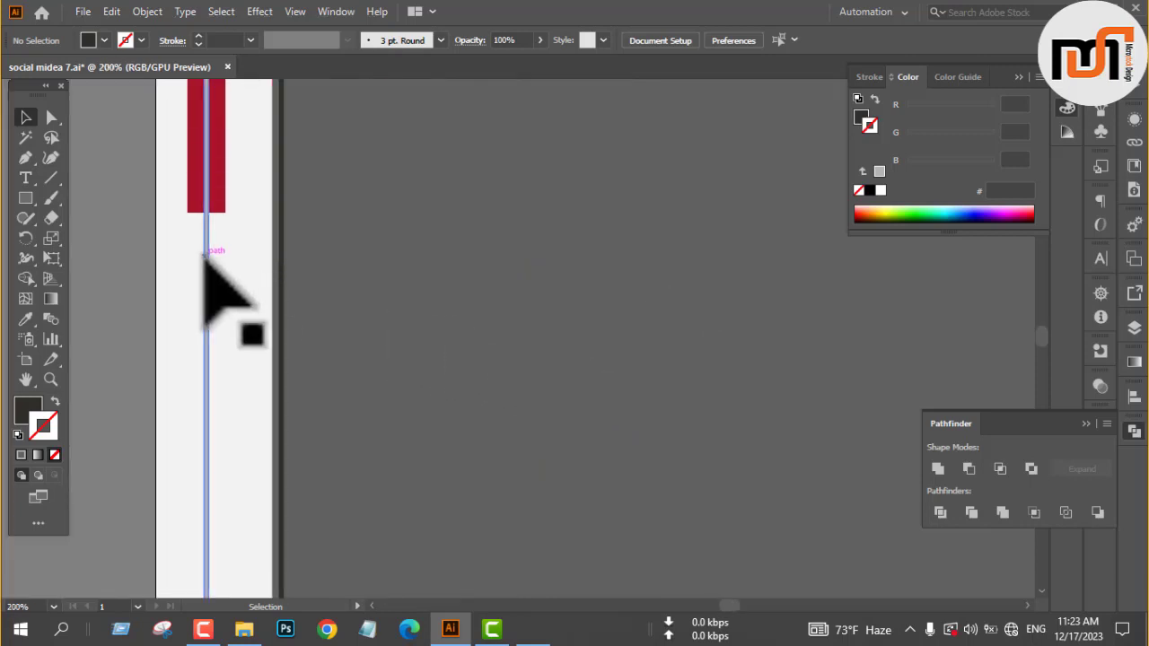
{"action": "key", "text": "i"}
{"action": "left_click", "coordinate": [218, 184]}
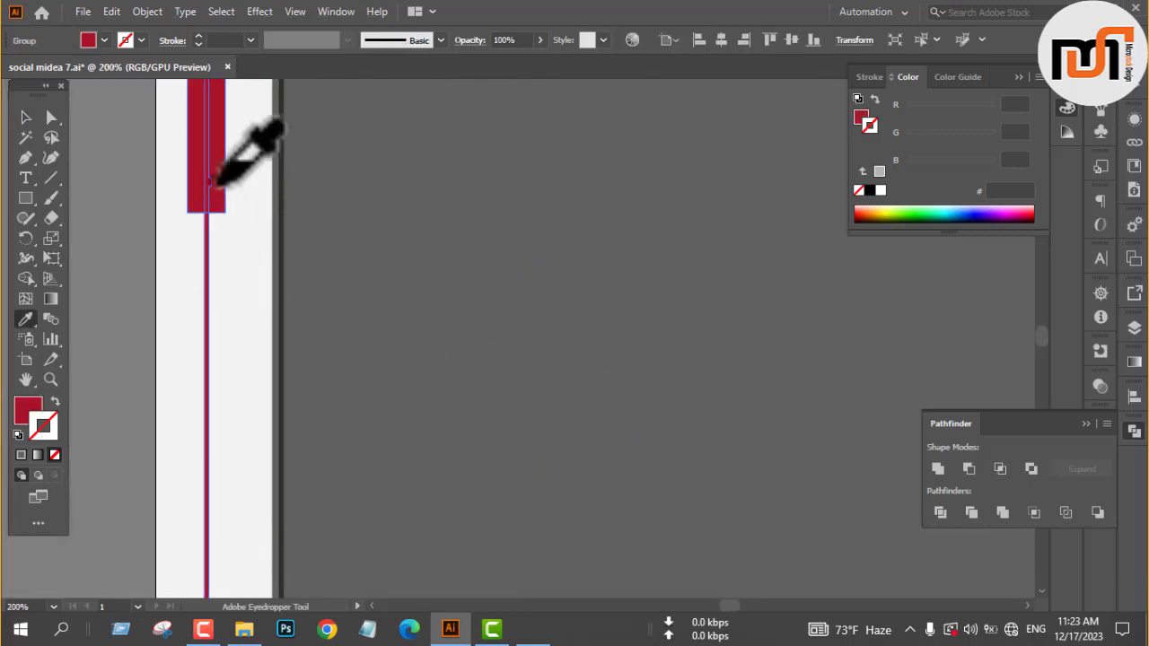
{"action": "key", "text": "v"}
{"action": "left_click", "coordinate": [575, 305]}
{"action": "scroll", "coordinate": [693, 336], "scroll_direction": "down", "scroll_amount": 5}
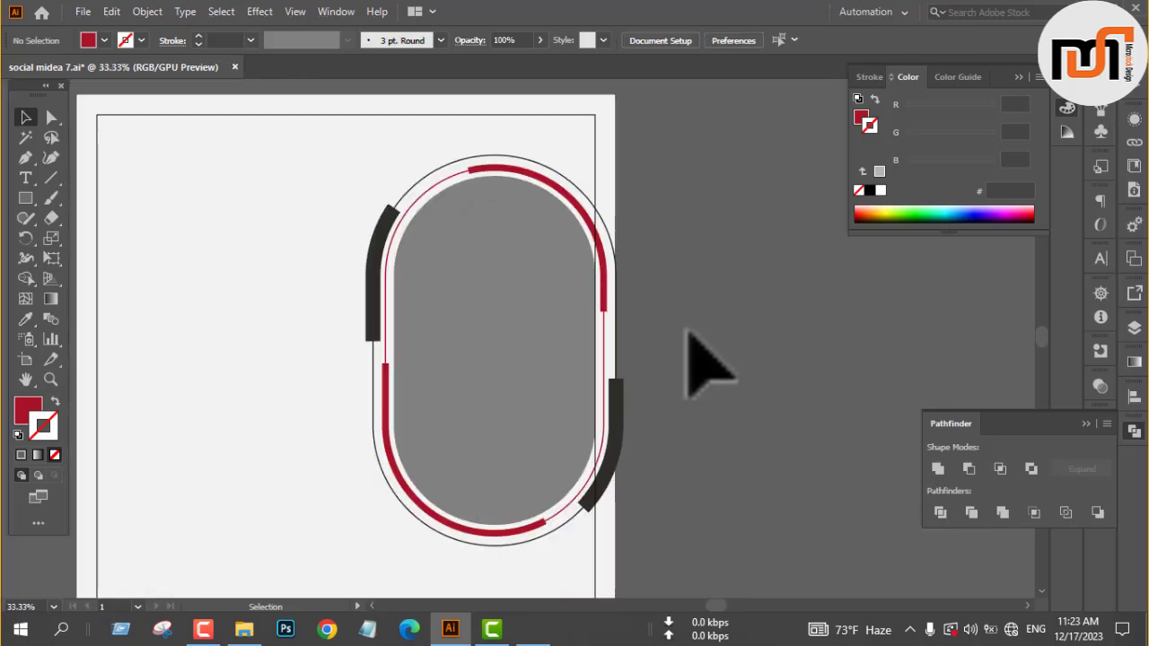
{"action": "left_click_drag", "start_coordinate": [274, 143], "coordinate": [673, 546]}
{"action": "left_click", "coordinate": [672, 487]}
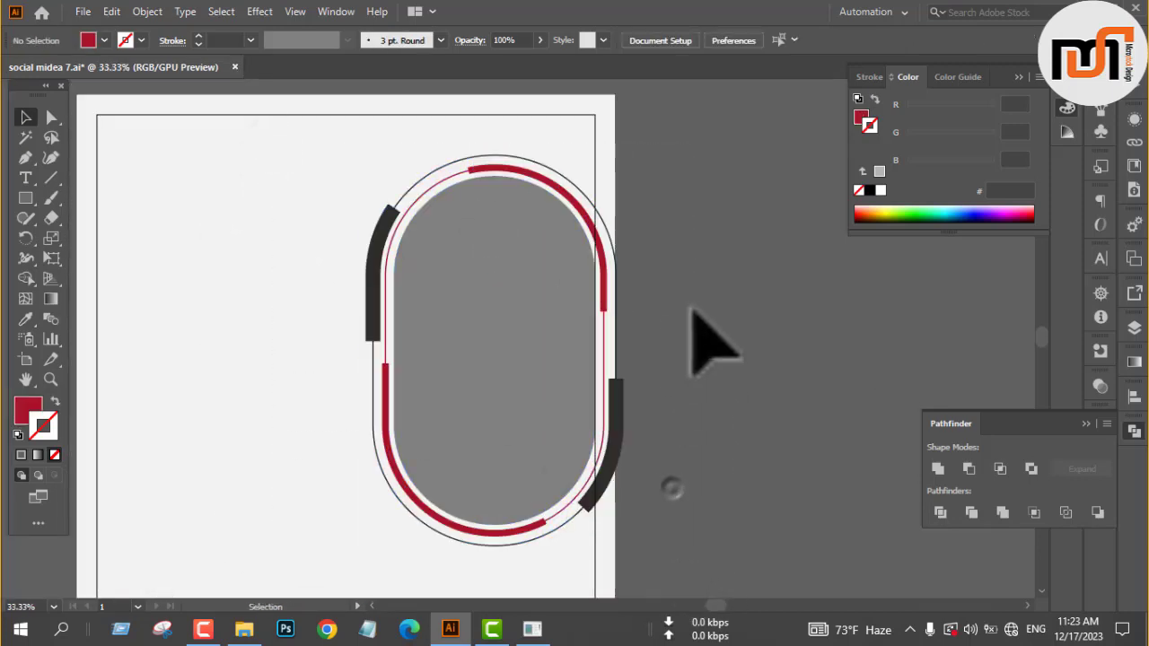
{"action": "scroll", "coordinate": [693, 310], "scroll_direction": "down", "scroll_amount": 3}
{"action": "scroll", "coordinate": [695, 300], "scroll_direction": "down", "scroll_amount": 1}
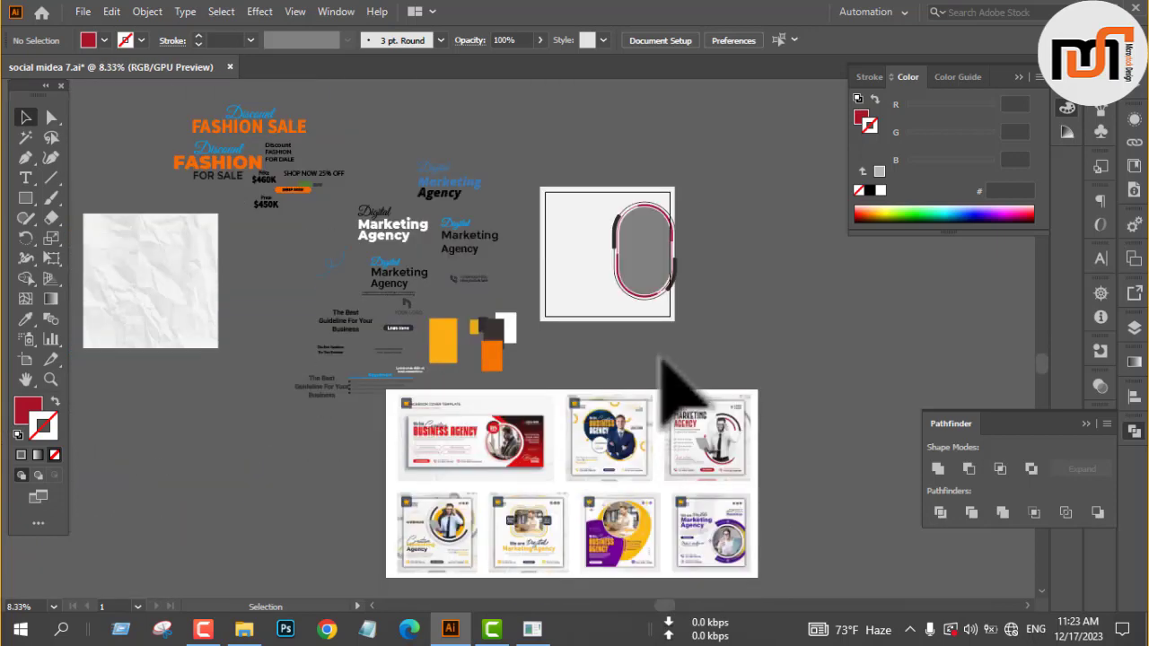
{"action": "scroll", "coordinate": [648, 367], "scroll_direction": "up", "scroll_amount": 1}
{"action": "scroll", "coordinate": [697, 505], "scroll_direction": "up", "scroll_amount": 3}
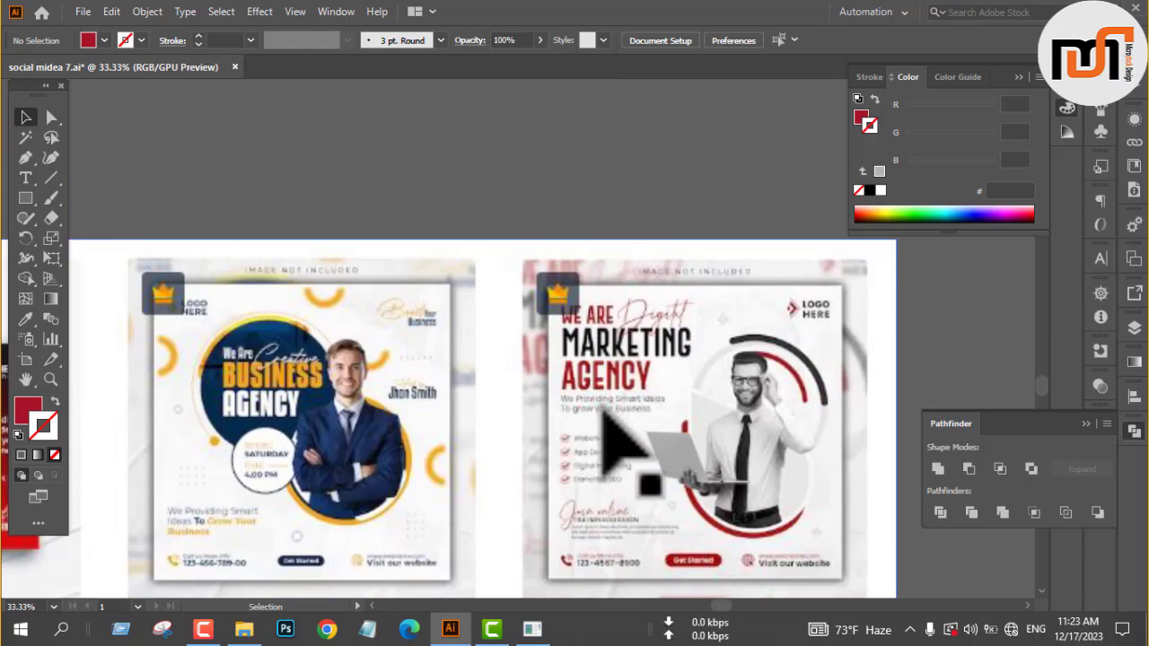
Step: Align the pill-shaped frame group to the inner border's right edge and centre it vertically on the post
{"action": "scroll", "coordinate": [697, 511], "scroll_direction": "up", "scroll_amount": 3}
{"action": "scroll", "coordinate": [698, 510], "scroll_direction": "down", "scroll_amount": 1}
{"action": "scroll", "coordinate": [610, 380], "scroll_direction": "down", "scroll_amount": 2}
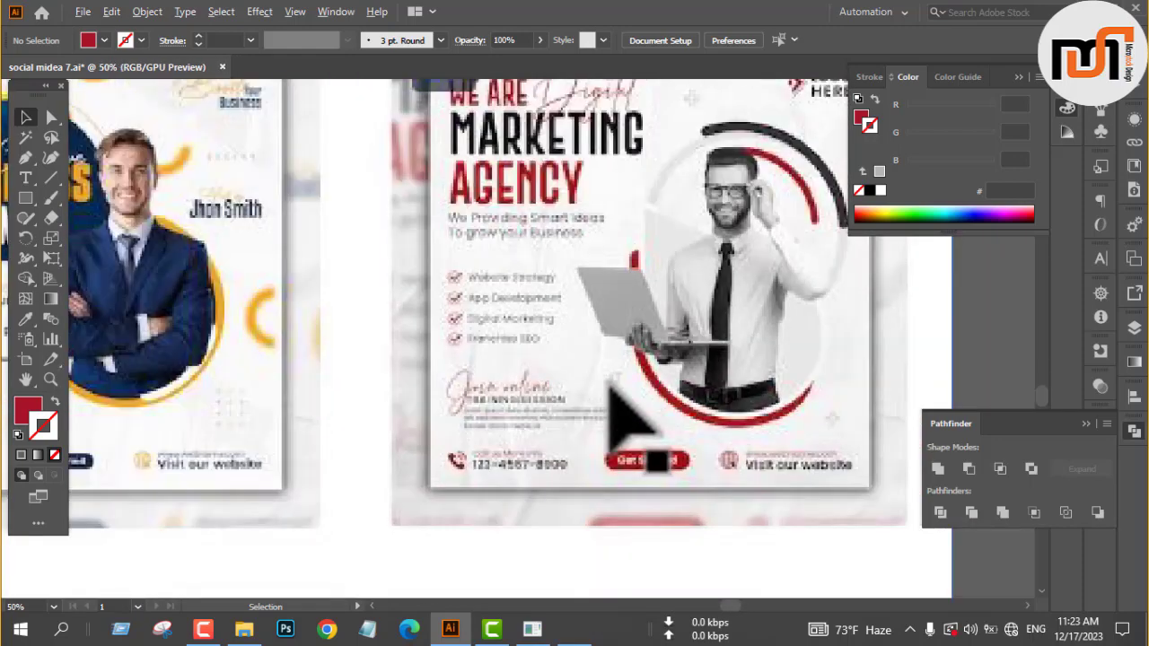
{"action": "scroll", "coordinate": [603, 395], "scroll_direction": "down", "scroll_amount": 3}
{"action": "scroll", "coordinate": [602, 355], "scroll_direction": "up", "scroll_amount": 2}
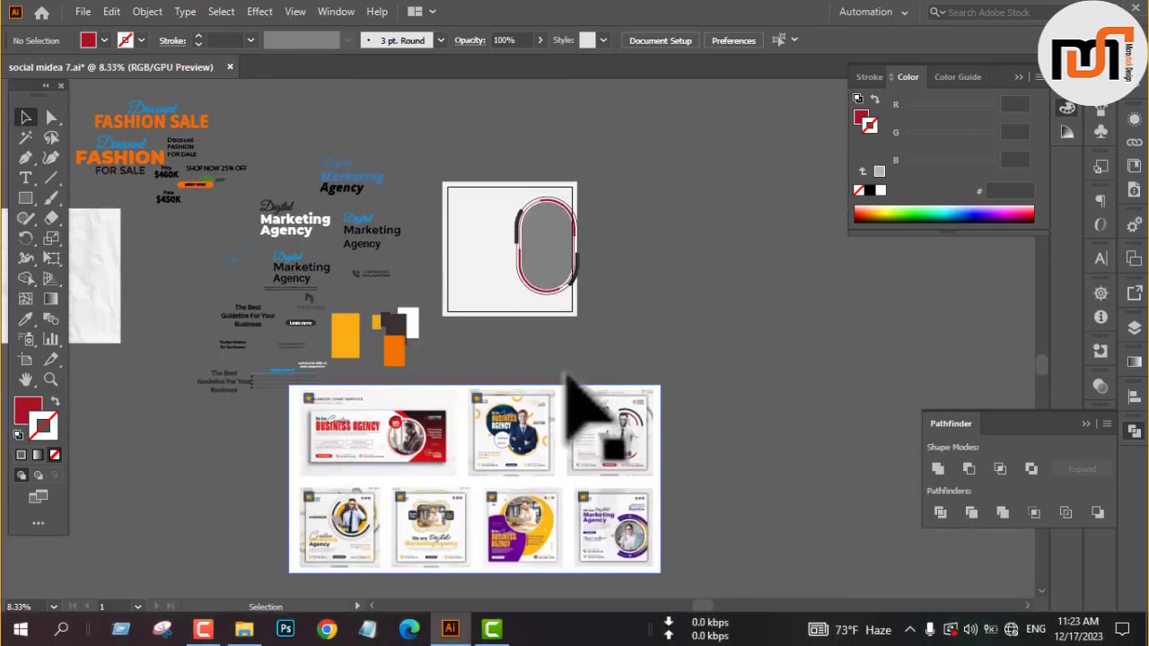
{"action": "left_click", "coordinate": [543, 318]}
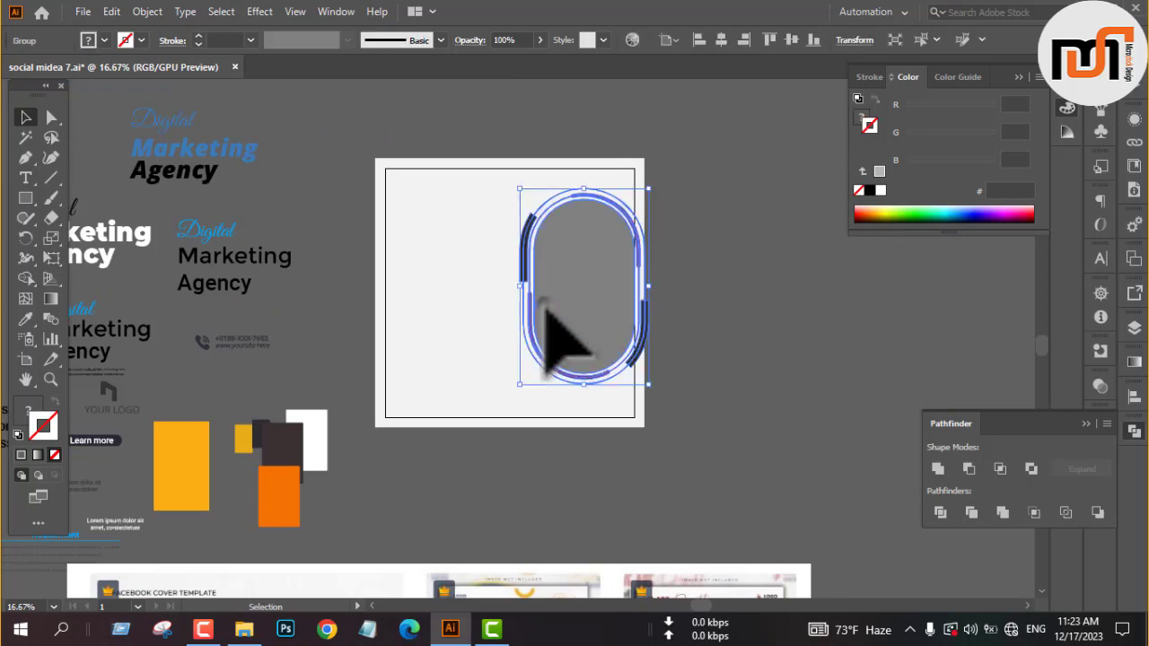
{"action": "left_click", "coordinate": [742, 39]}
{"action": "left_click", "coordinate": [699, 322]}
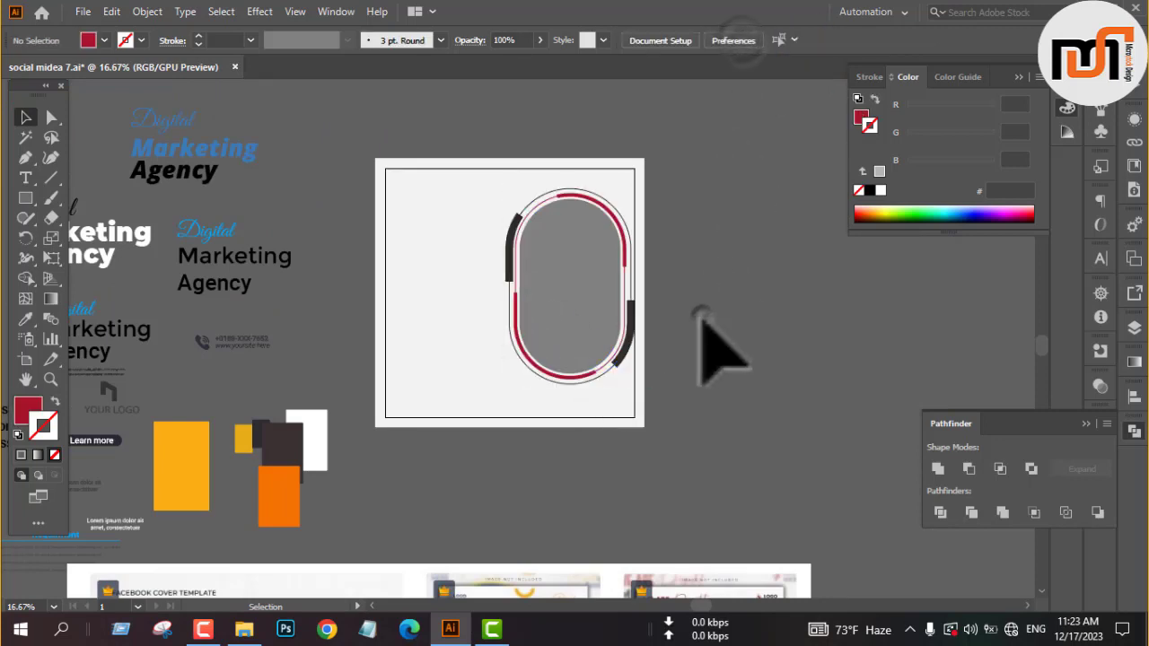
{"action": "left_click", "coordinate": [594, 311]}
{"action": "left_click", "coordinate": [789, 39]}
{"action": "left_click", "coordinate": [754, 323]}
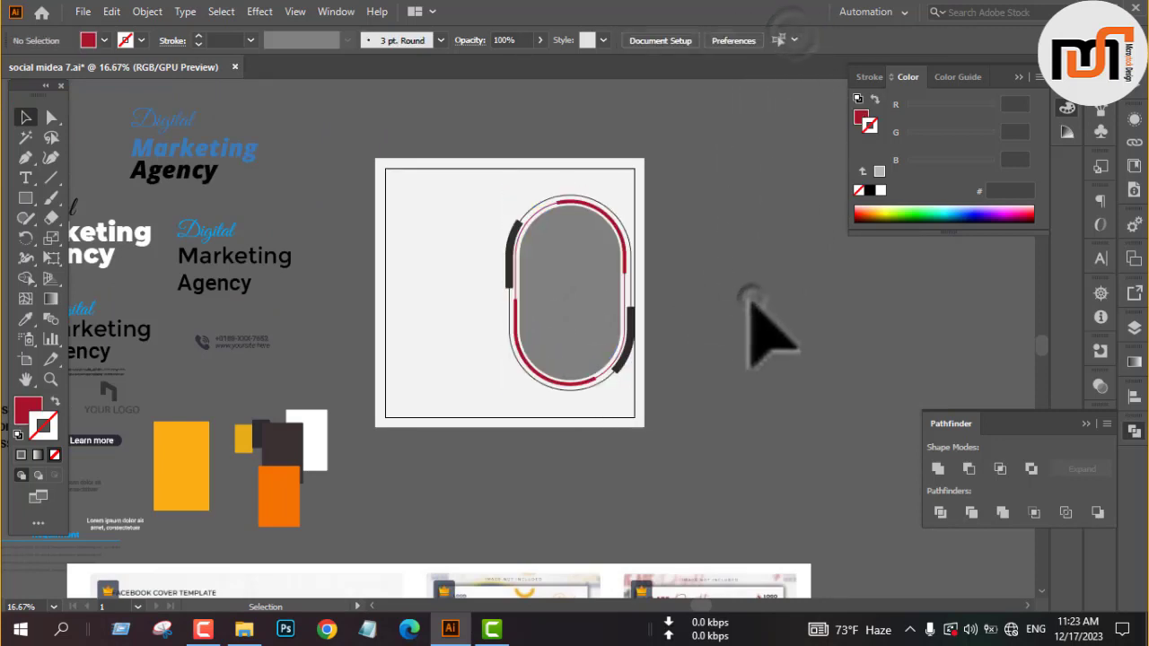
Step: Copy the blue and black "Digital Marketing Agency" heading onto the post beside the pill frame and bring it to the front
{"action": "left_click_drag", "start_coordinate": [482, 287], "coordinate": [686, 310]}
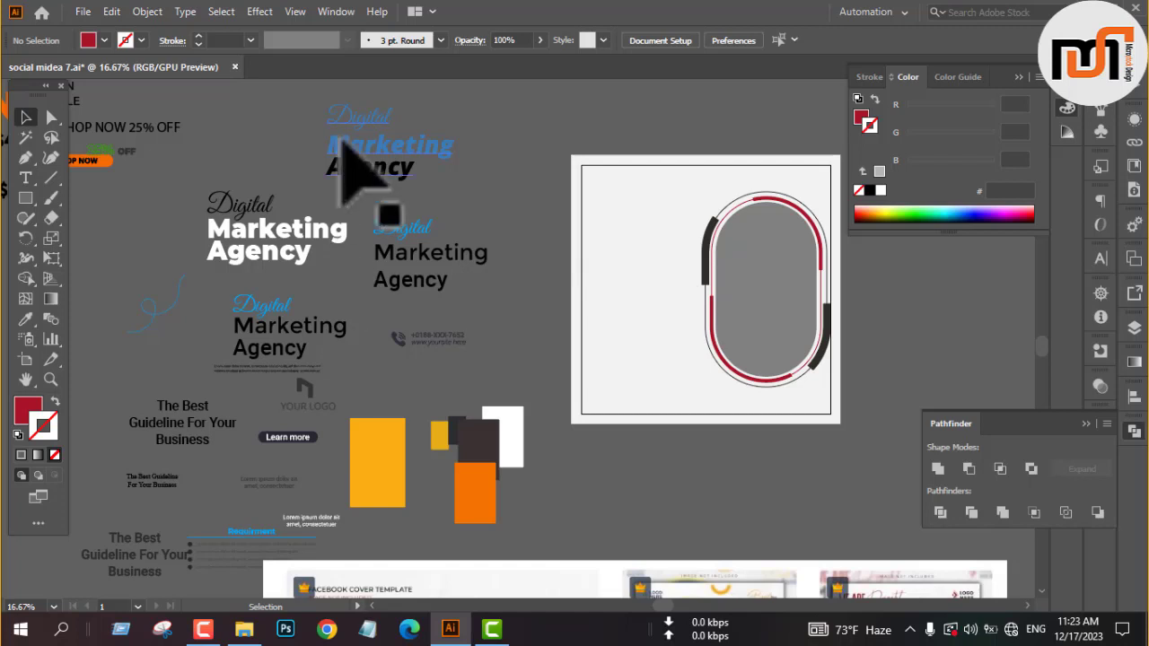
{"action": "left_click", "coordinate": [352, 161]}
{"action": "left_click_drag", "start_coordinate": [344, 149], "coordinate": [599, 280]}
{"action": "right_click", "coordinate": [600, 280]}
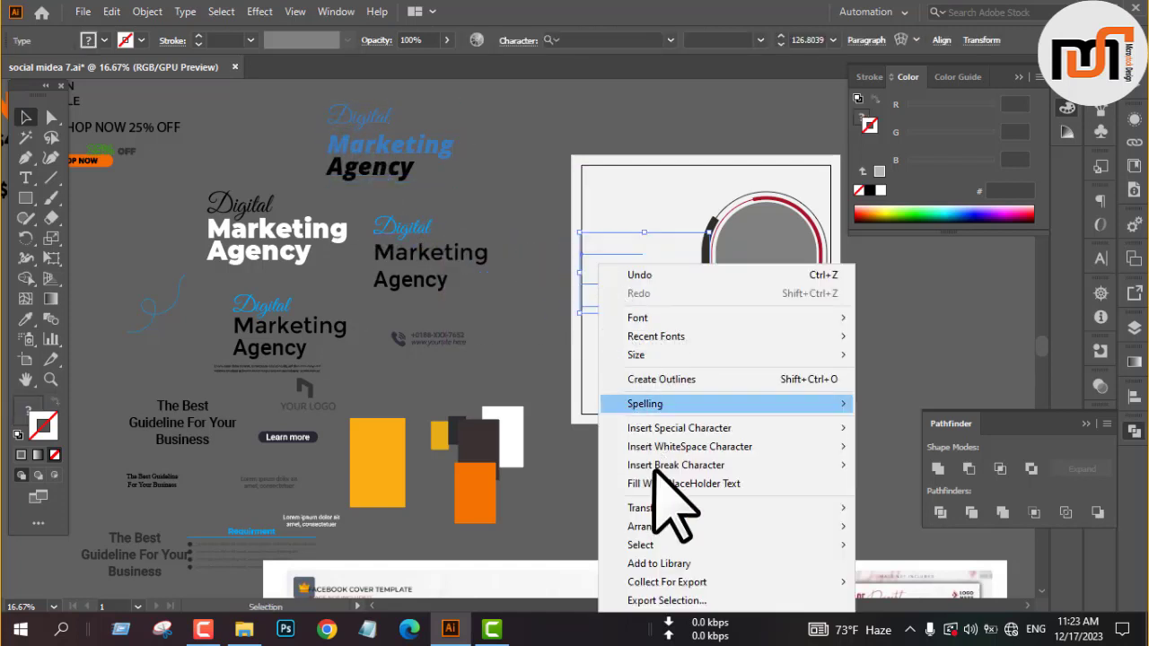
{"action": "mouse_move", "coordinate": [664, 527]}
{"action": "left_click", "coordinate": [865, 526]}
Step: Scale the heading to about 119 pt and place it along the inner border's left edge, clear of the pill frame
{"action": "scroll", "coordinate": [697, 349], "scroll_direction": "up", "scroll_amount": 3}
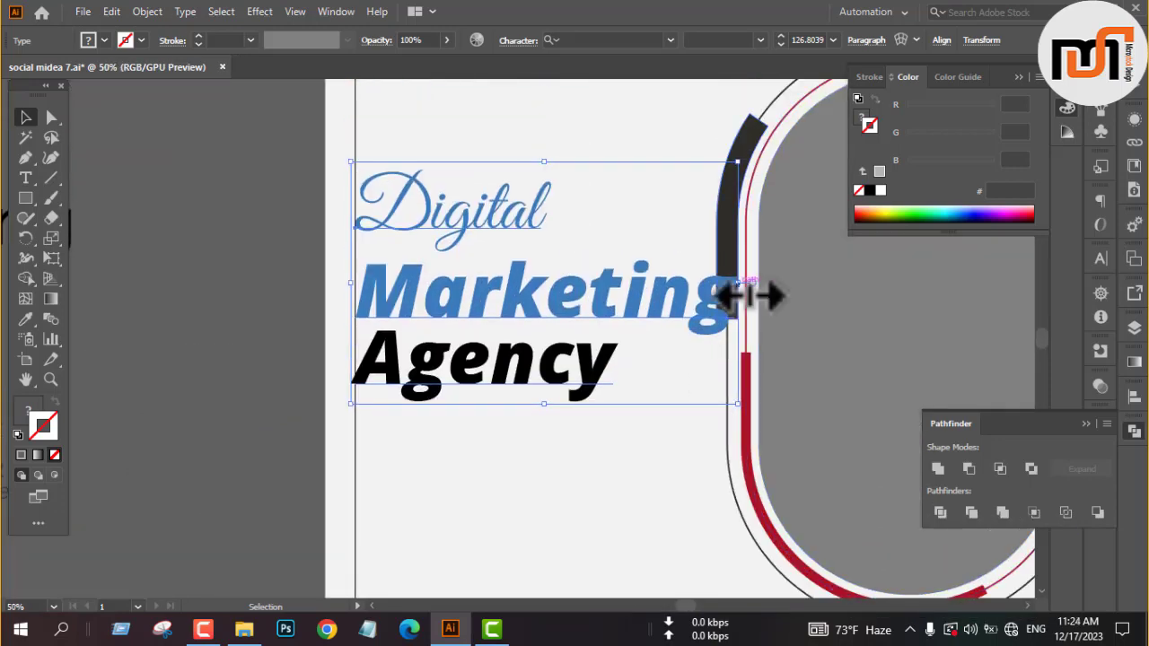
{"action": "scroll", "coordinate": [700, 323], "scroll_direction": "up", "scroll_amount": 1}
{"action": "scroll", "coordinate": [654, 346], "scroll_direction": "down", "scroll_amount": 2}
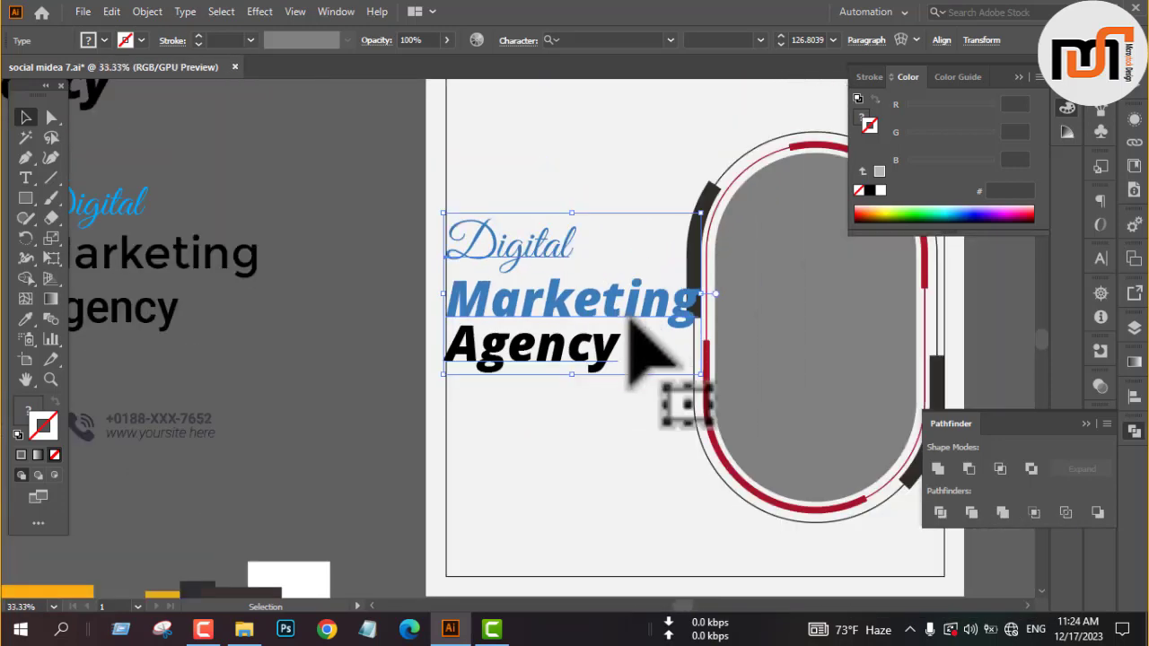
{"action": "left_click_drag", "start_coordinate": [542, 254], "coordinate": [547, 192]}
{"action": "scroll", "coordinate": [467, 267], "scroll_direction": "down", "scroll_amount": 1}
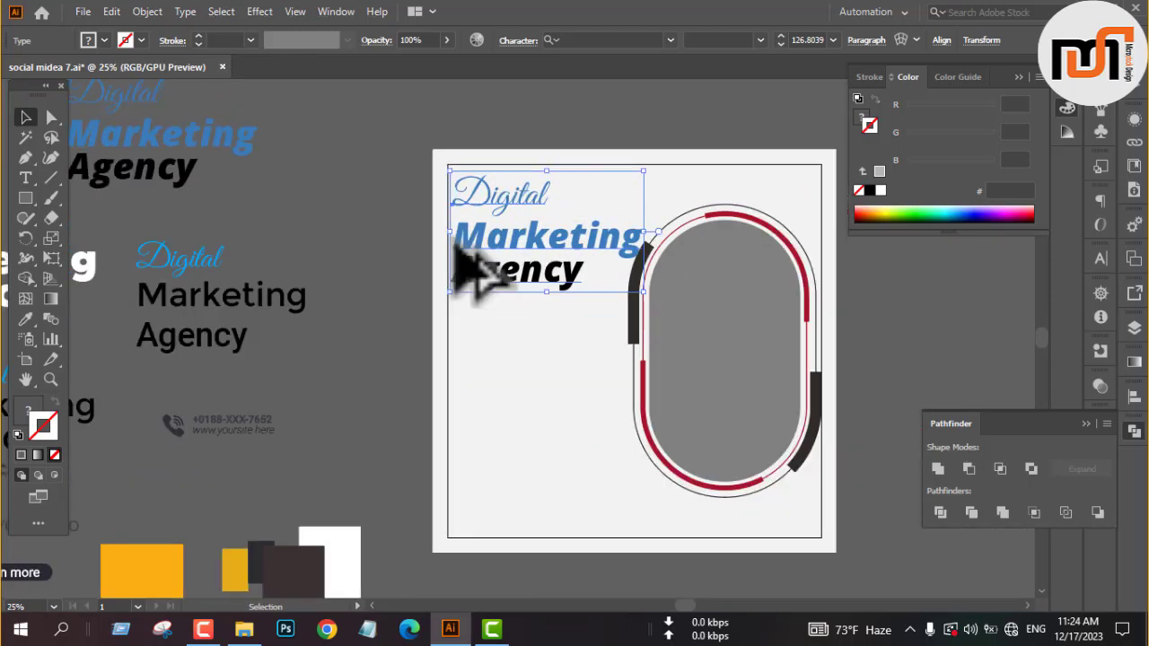
{"action": "left_click_drag", "start_coordinate": [500, 254], "coordinate": [492, 328]}
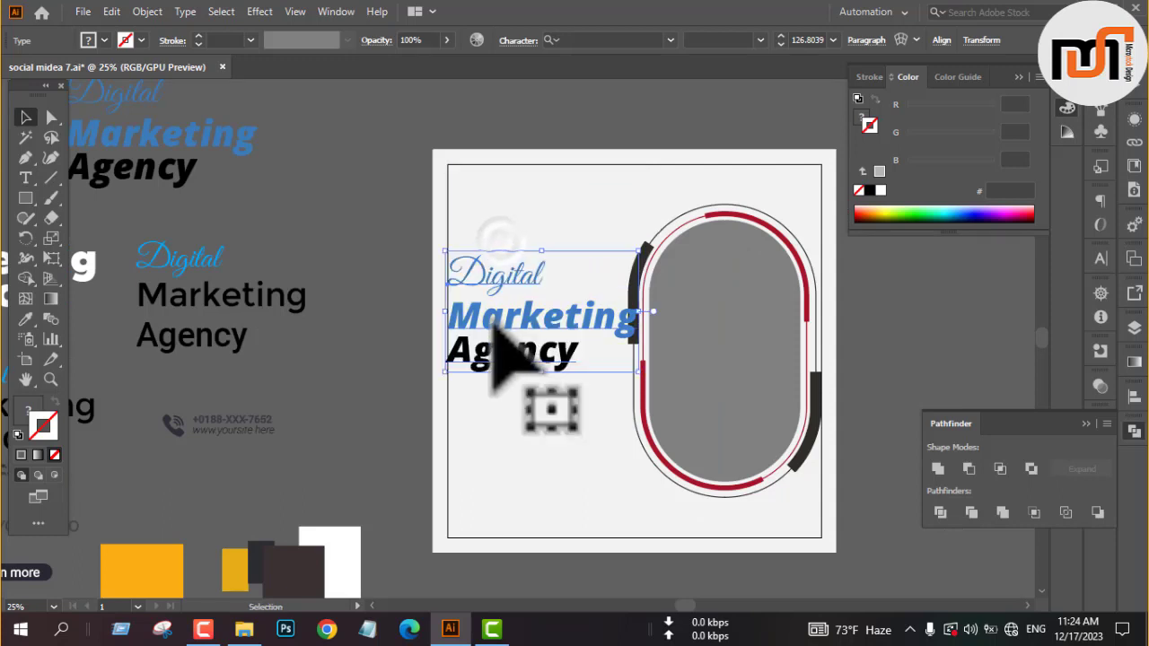
{"action": "left_click_drag", "start_coordinate": [648, 317], "coordinate": [630, 322]}
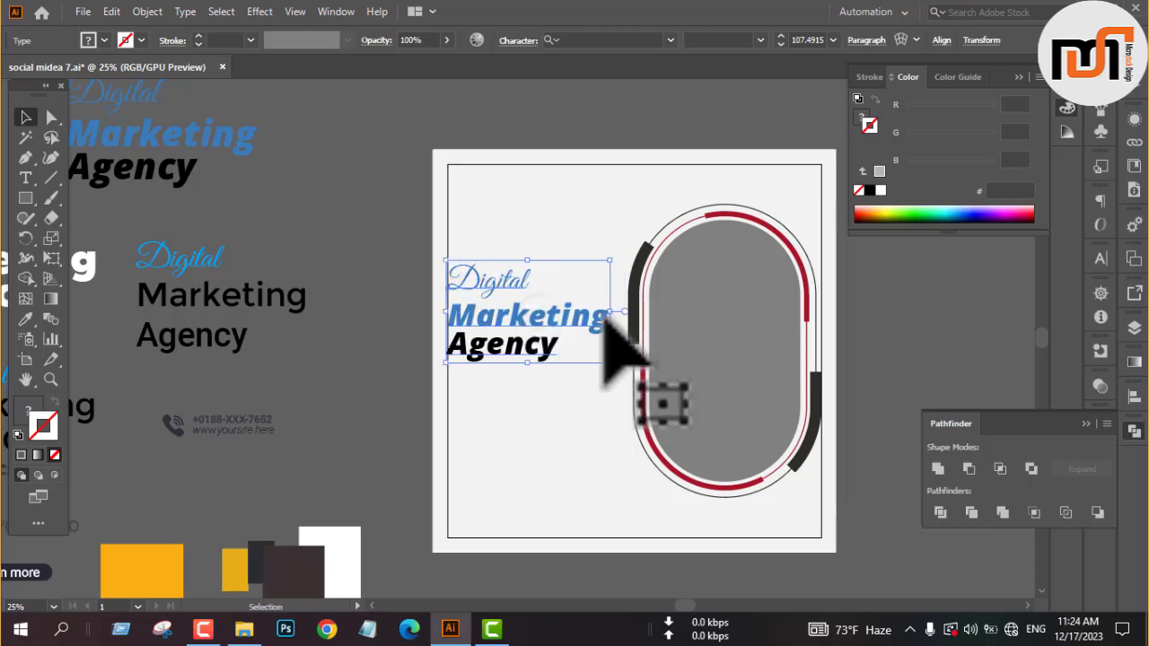
{"action": "scroll", "coordinate": [607, 305], "scroll_direction": "up", "scroll_amount": 2}
{"action": "left_click_drag", "start_coordinate": [613, 308], "coordinate": [641, 316]}
{"action": "left_click_drag", "start_coordinate": [462, 412], "coordinate": [463, 432]}
{"action": "scroll", "coordinate": [399, 289], "scroll_direction": "down", "scroll_amount": 3}
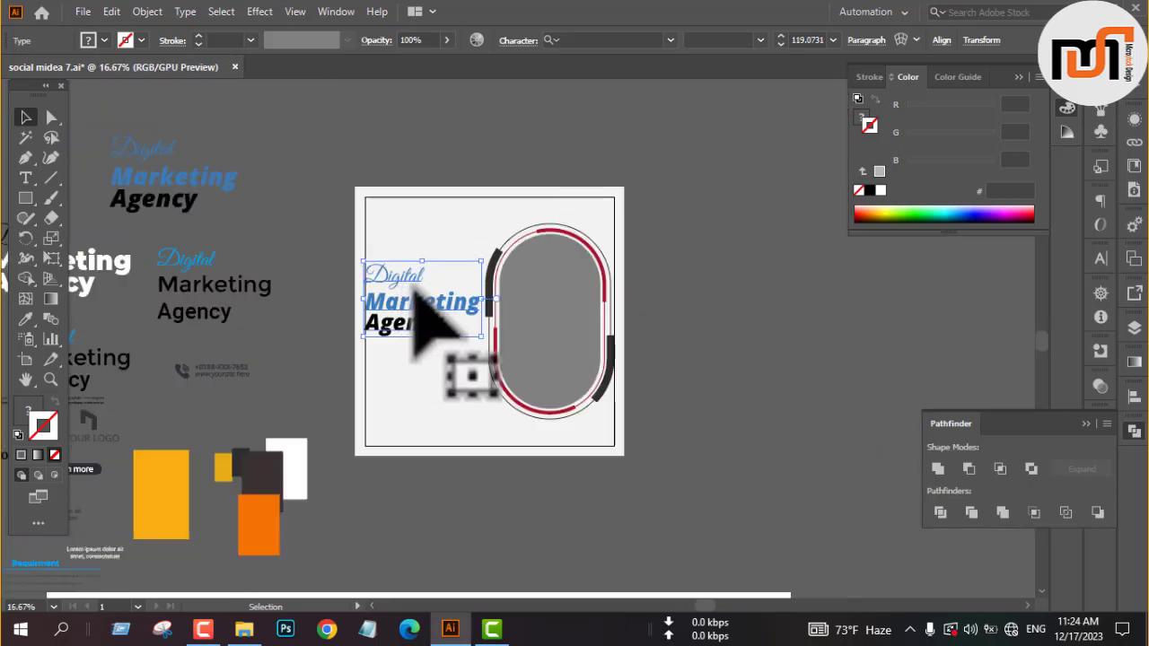
{"action": "left_click", "coordinate": [750, 352]}
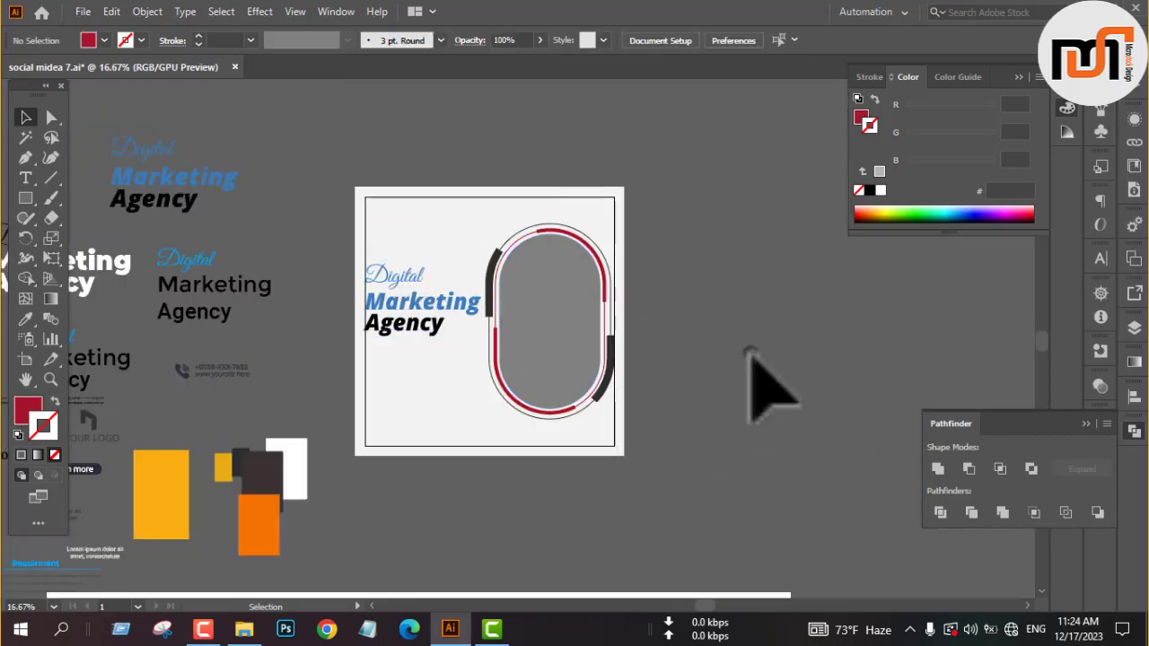
Step: Recolor the words "Digital Marketing" in the post heading with the red sampled from the pill frame's outline
{"action": "left_click", "coordinate": [471, 301]}
{"action": "double_click", "coordinate": [471, 301]}
{"action": "left_click_drag", "start_coordinate": [475, 285], "coordinate": [361, 271]}
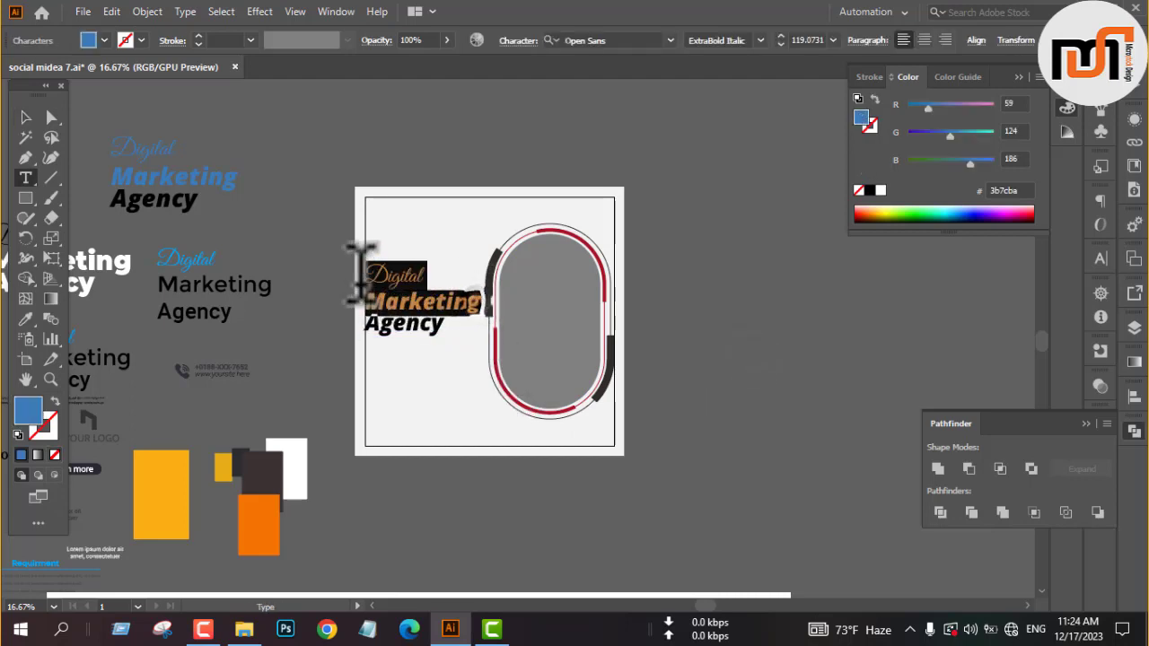
{"action": "left_click", "coordinate": [27, 319]}
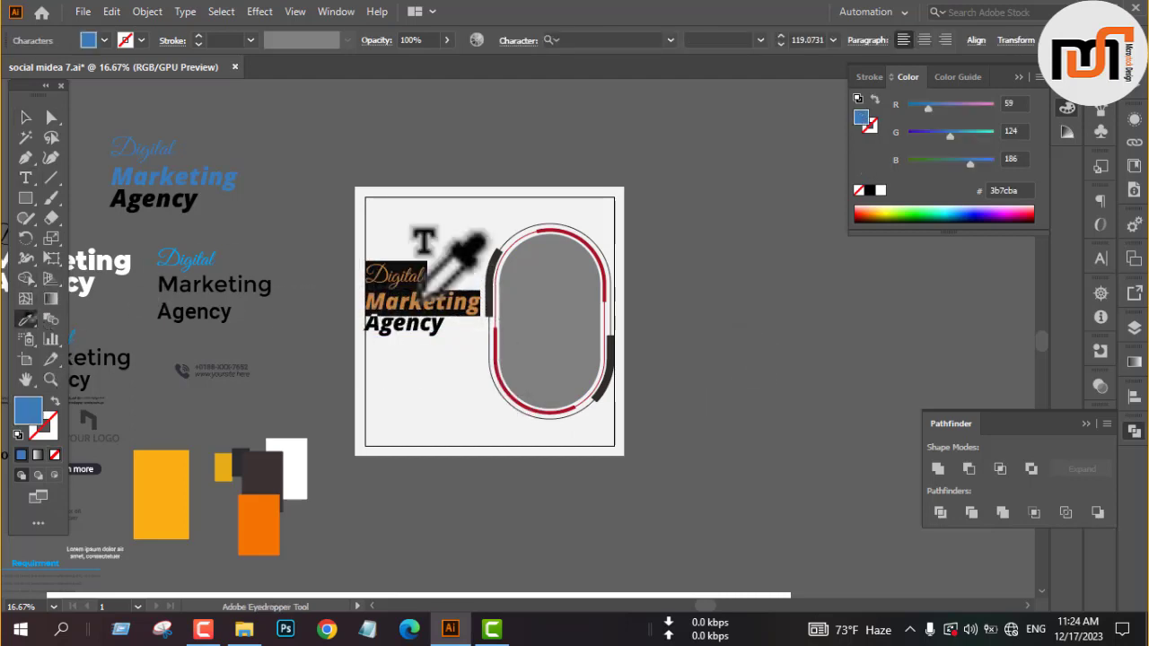
{"action": "left_click", "coordinate": [598, 256]}
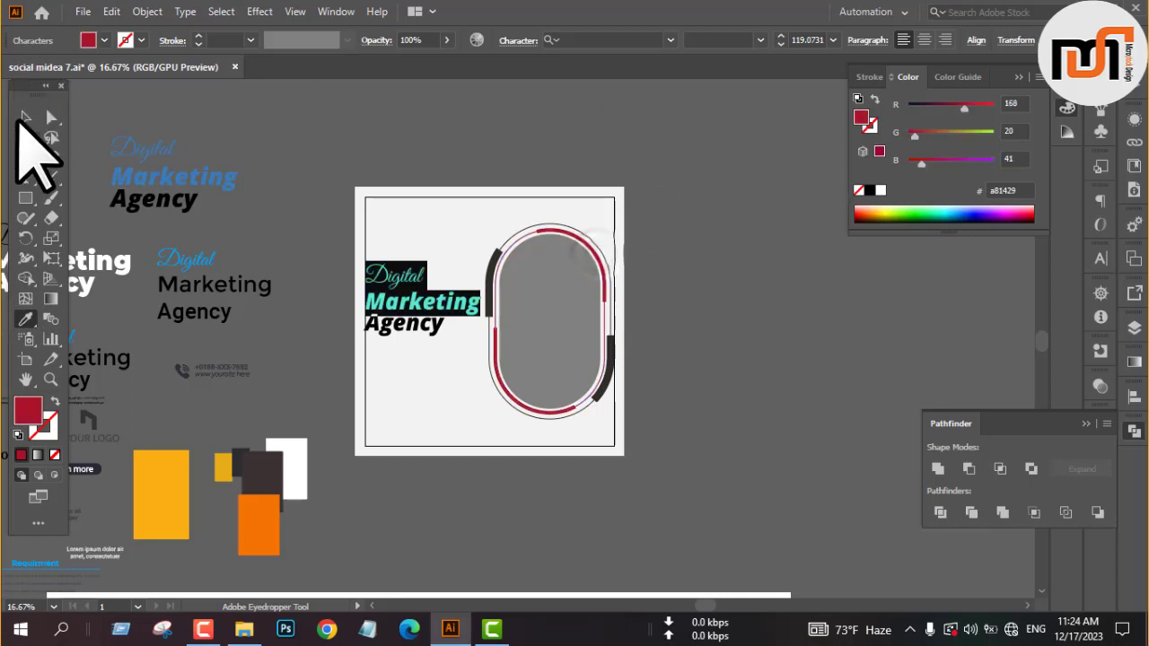
Step: Convert the post's "Digital Marketing Agency" heading to outlines
{"action": "left_click", "coordinate": [29, 118]}
{"action": "right_click", "coordinate": [318, 250]}
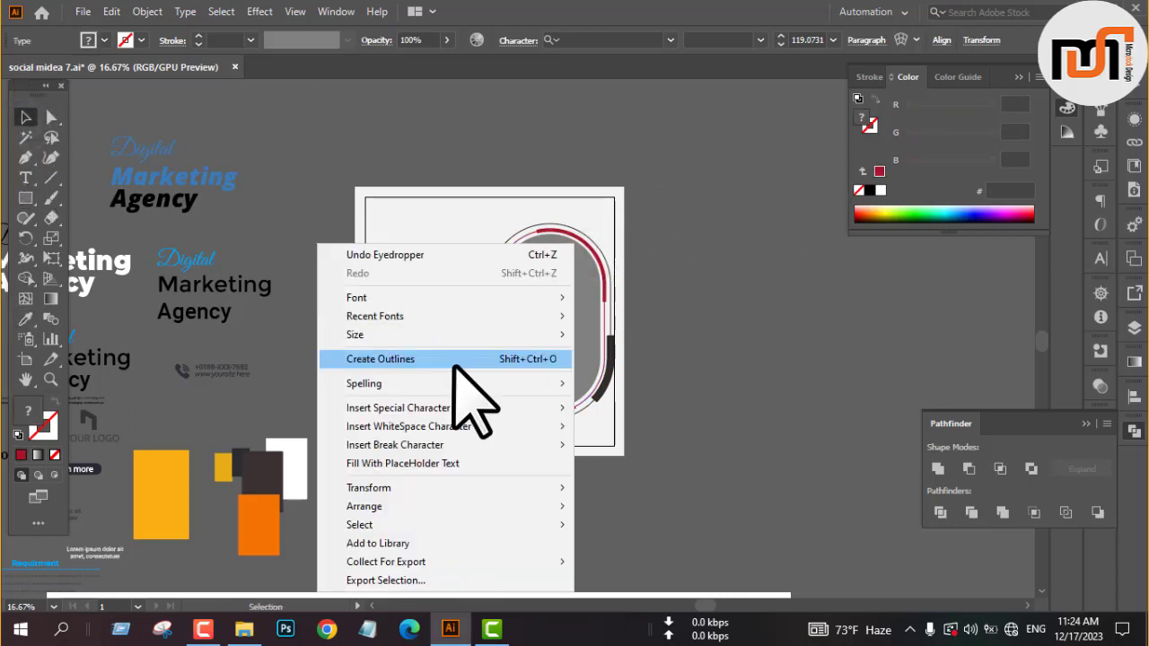
{"action": "left_click", "coordinate": [456, 361]}
{"action": "left_click", "coordinate": [715, 321]}
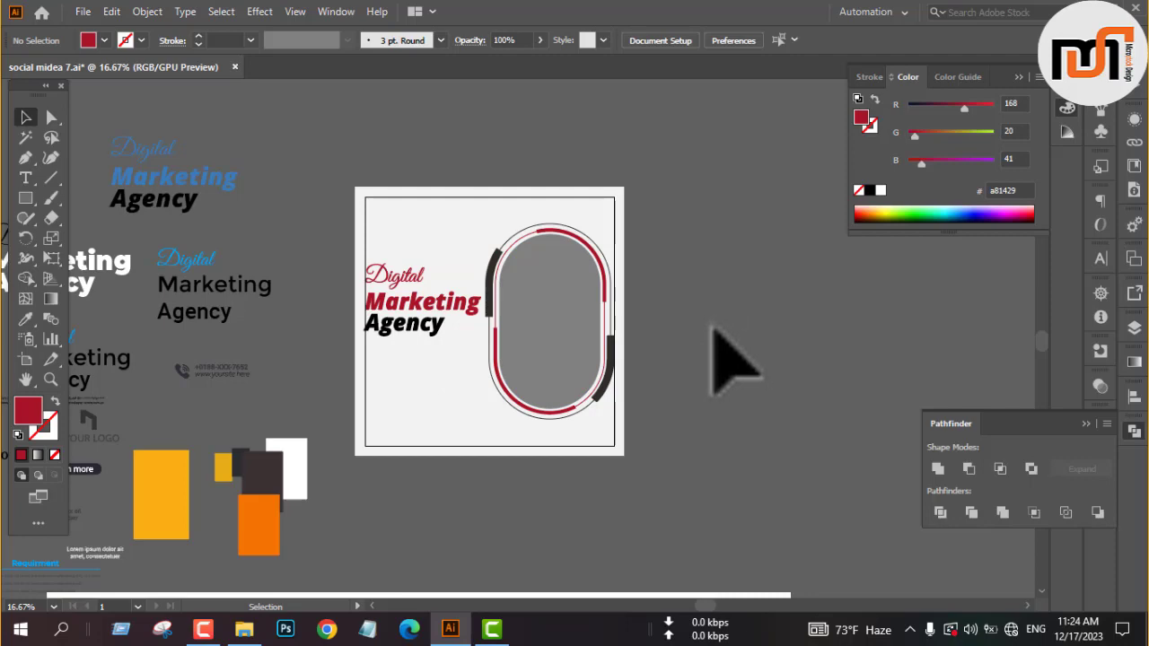
Step: Nudge the outlined heading slightly to the right so that its left edge sits on the inner border line
{"action": "left_click_drag", "start_coordinate": [462, 383], "coordinate": [673, 325]}
{"action": "scroll", "coordinate": [610, 295], "scroll_direction": "up", "scroll_amount": 1}
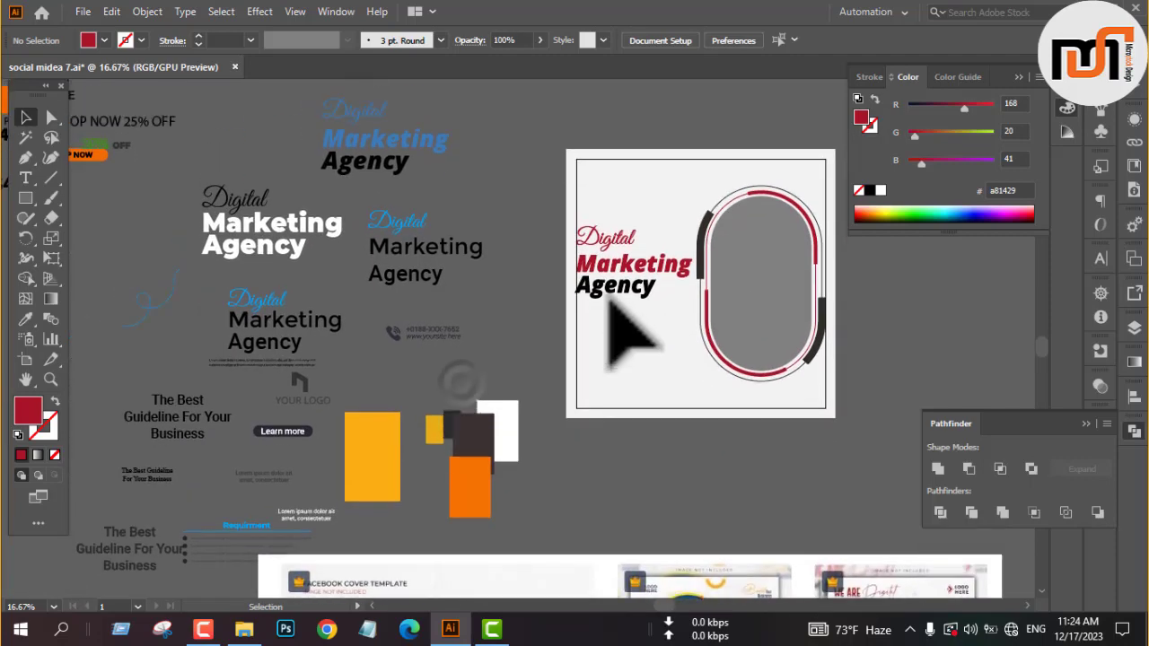
{"action": "scroll", "coordinate": [608, 296], "scroll_direction": "up", "scroll_amount": 2}
{"action": "scroll", "coordinate": [592, 293], "scroll_direction": "up", "scroll_amount": 2}
{"action": "left_click", "coordinate": [565, 295]}
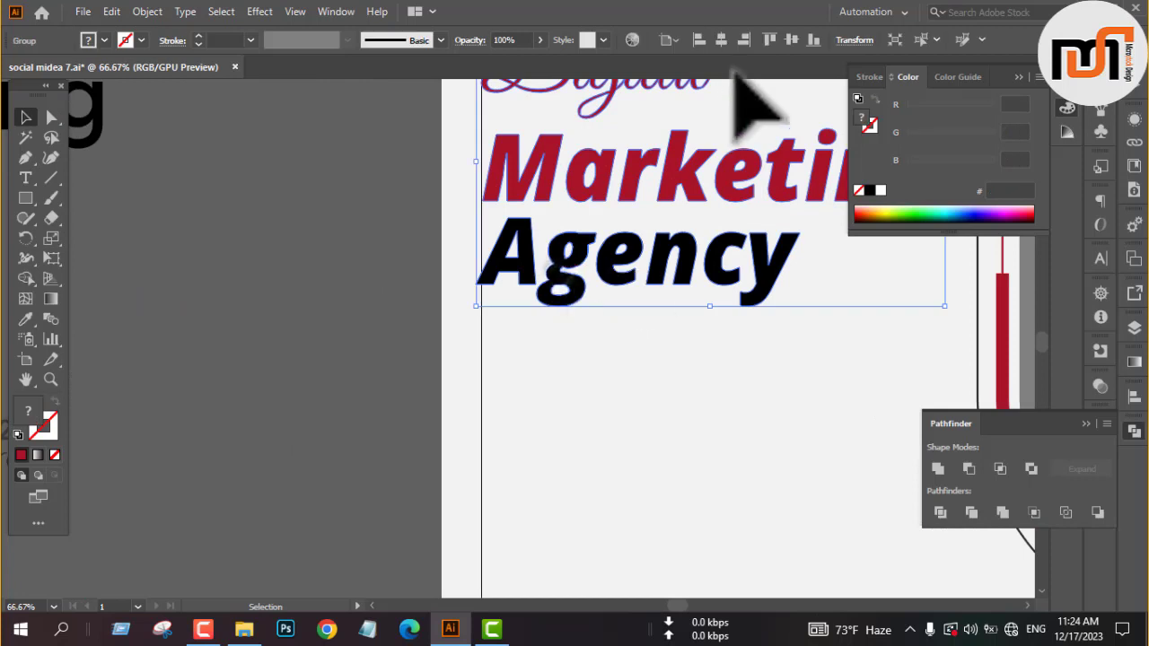
{"action": "left_click", "coordinate": [341, 301]}
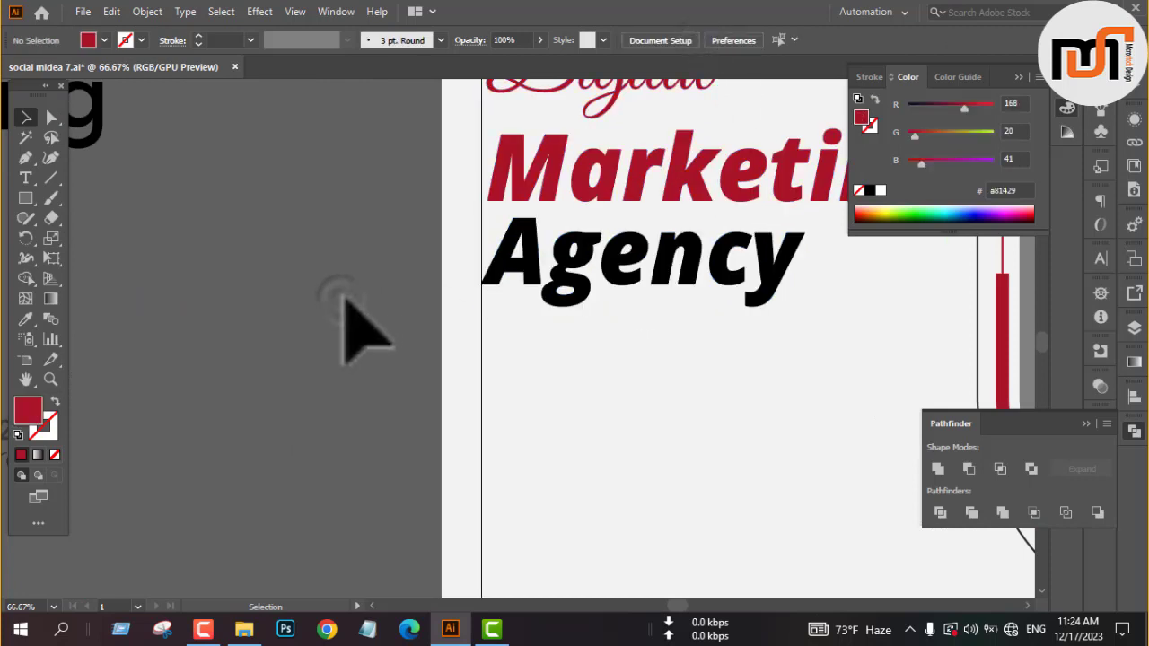
Step: Set the character style for new text to Roboto Light with 24 pt leading
{"action": "scroll", "coordinate": [348, 296], "scroll_direction": "down", "scroll_amount": 1}
{"action": "left_click", "coordinate": [27, 177]}
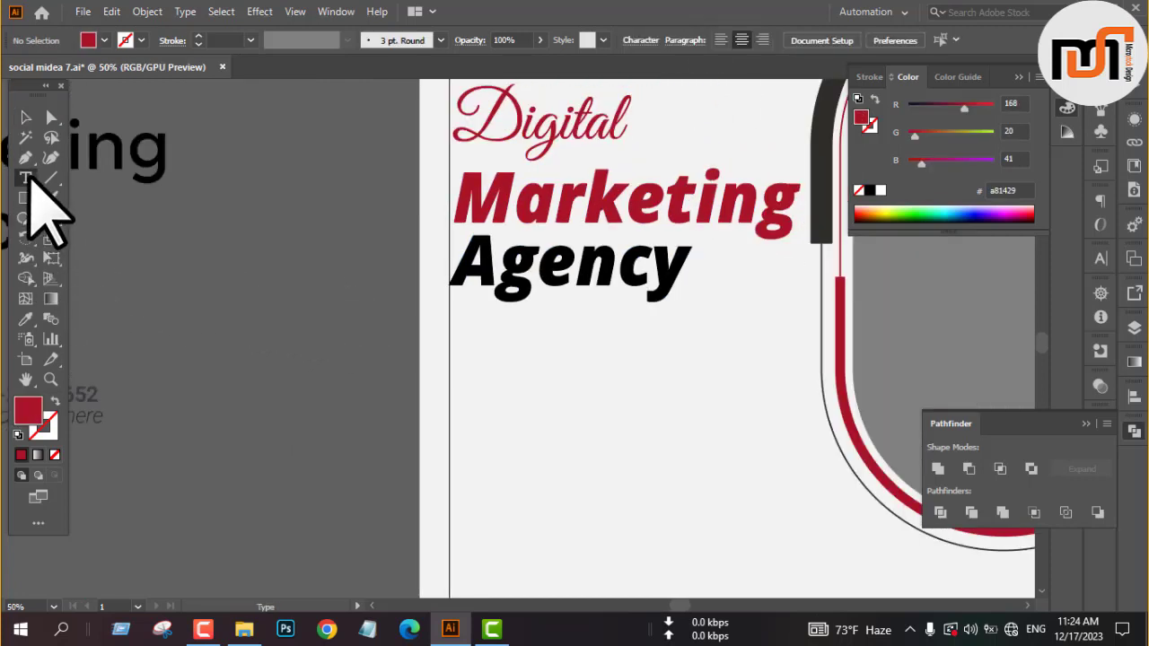
{"action": "left_click", "coordinate": [1102, 260]}
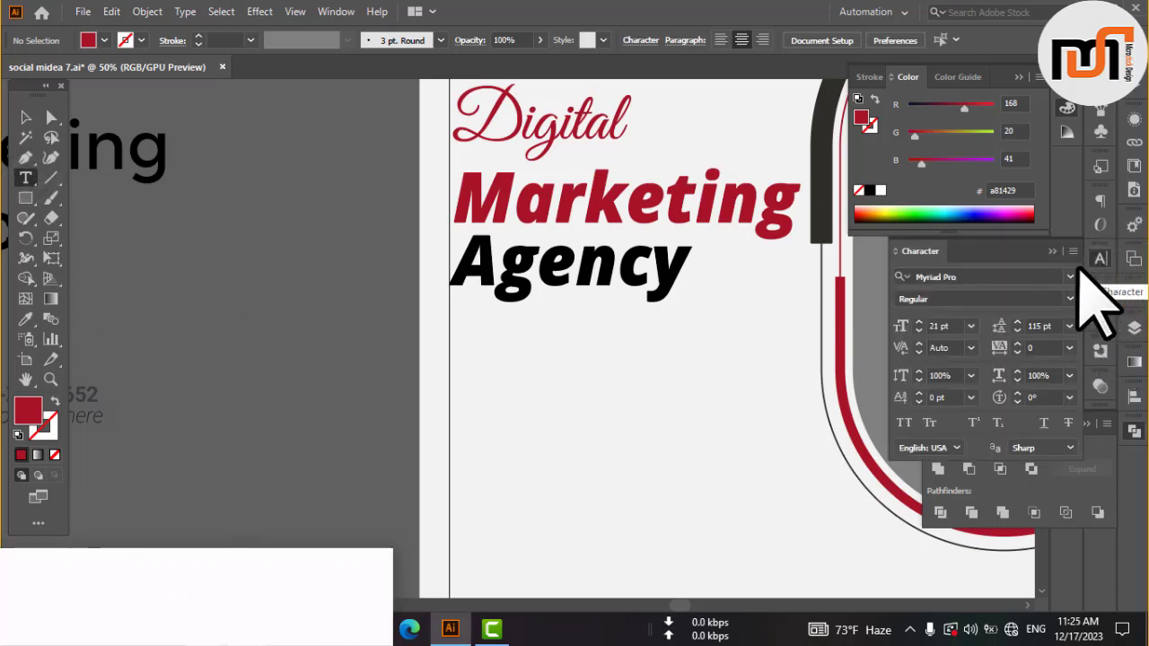
{"action": "left_click", "coordinate": [988, 274]}
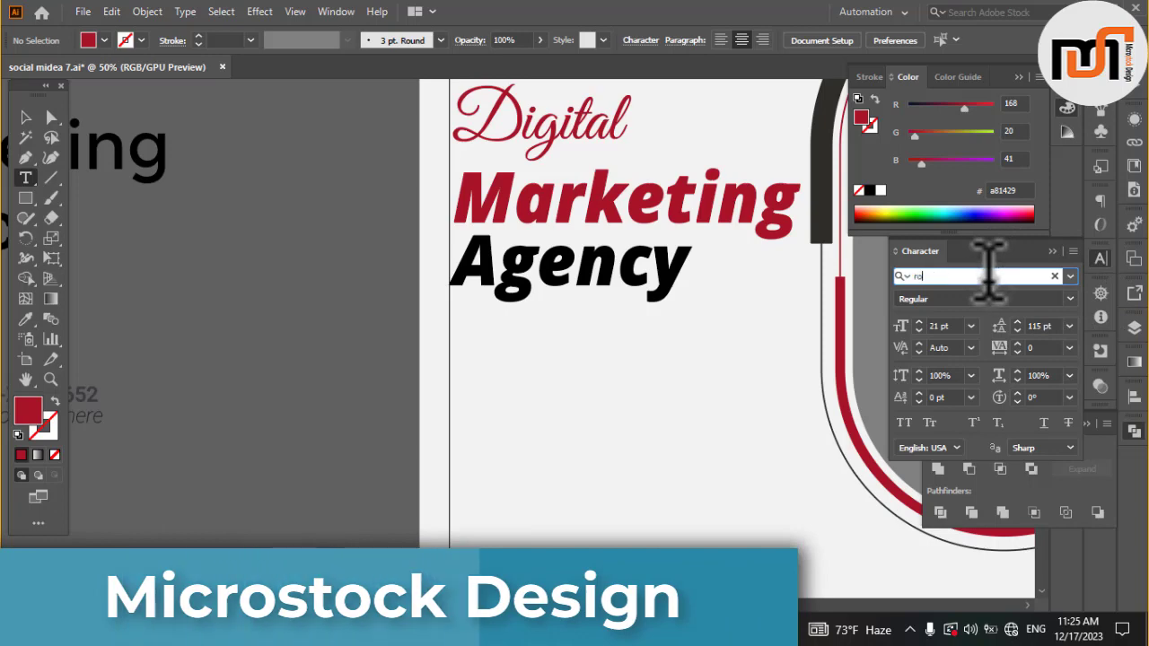
{"action": "type", "text": "robo"}
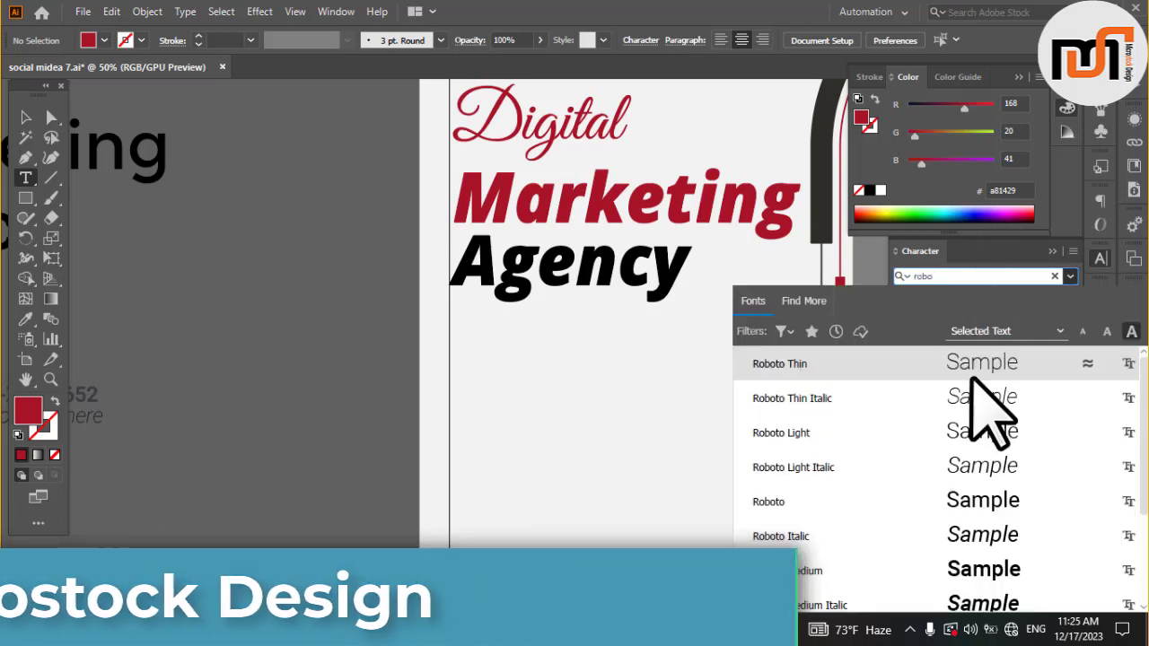
{"action": "left_click", "coordinate": [949, 433]}
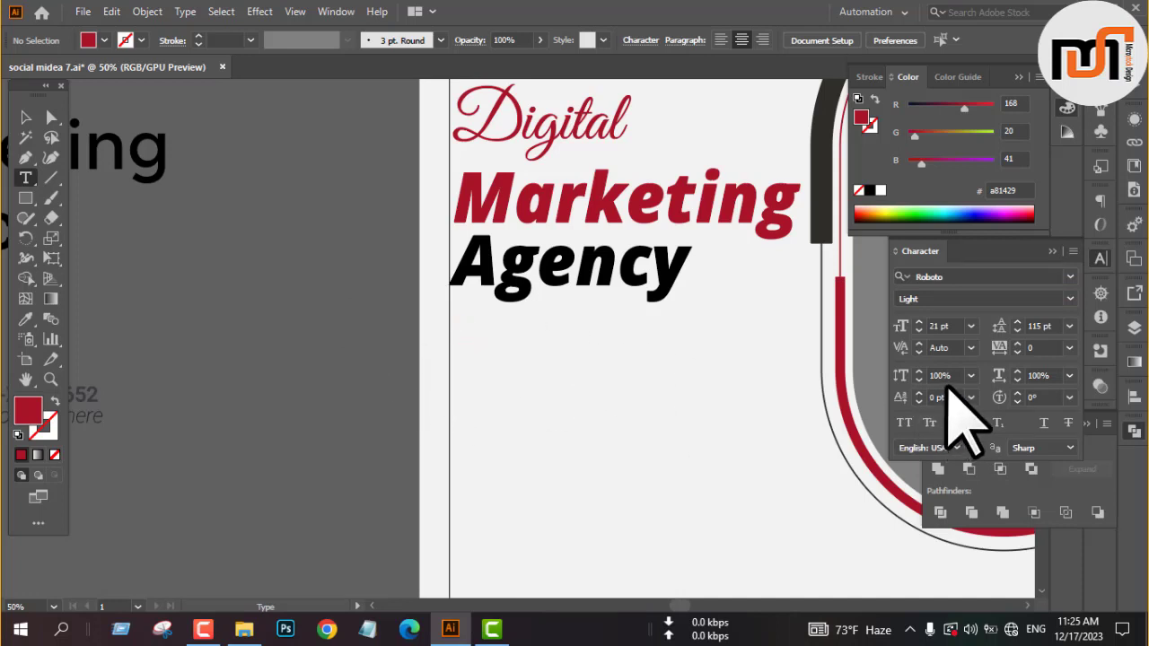
{"action": "left_click", "coordinate": [1068, 326]}
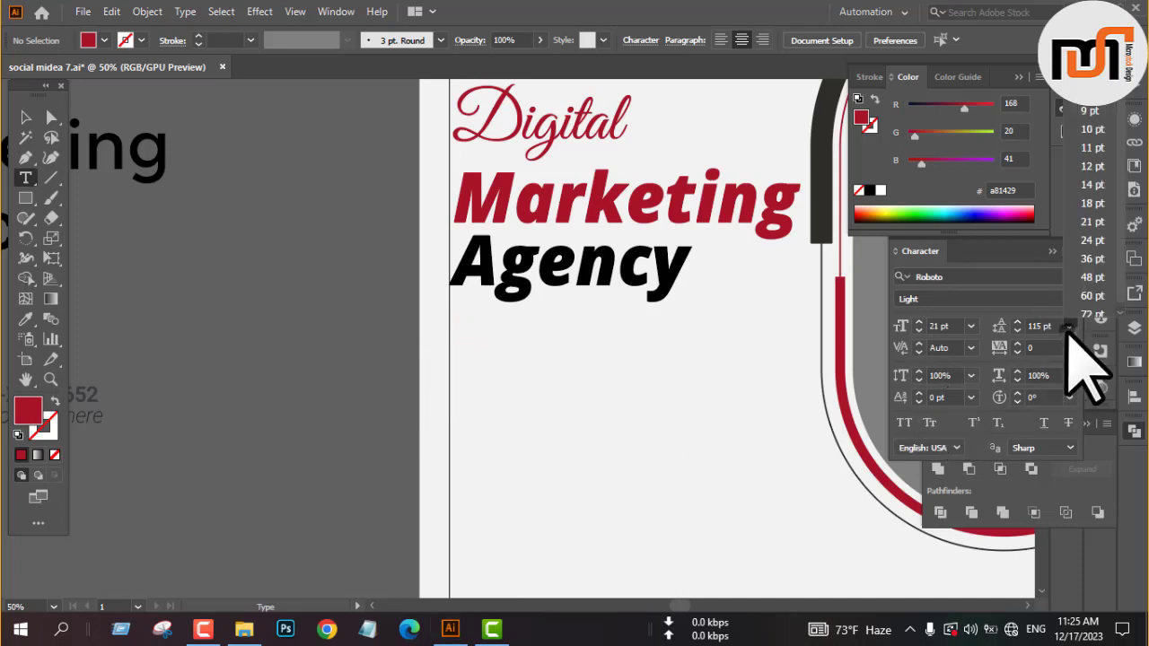
{"action": "left_click", "coordinate": [1093, 241]}
Step: Add a Lorem ipsum placeholder paragraph below the heading, spanning the heading's width, and align its text left
{"action": "left_click_drag", "start_coordinate": [449, 325], "coordinate": [808, 395]}
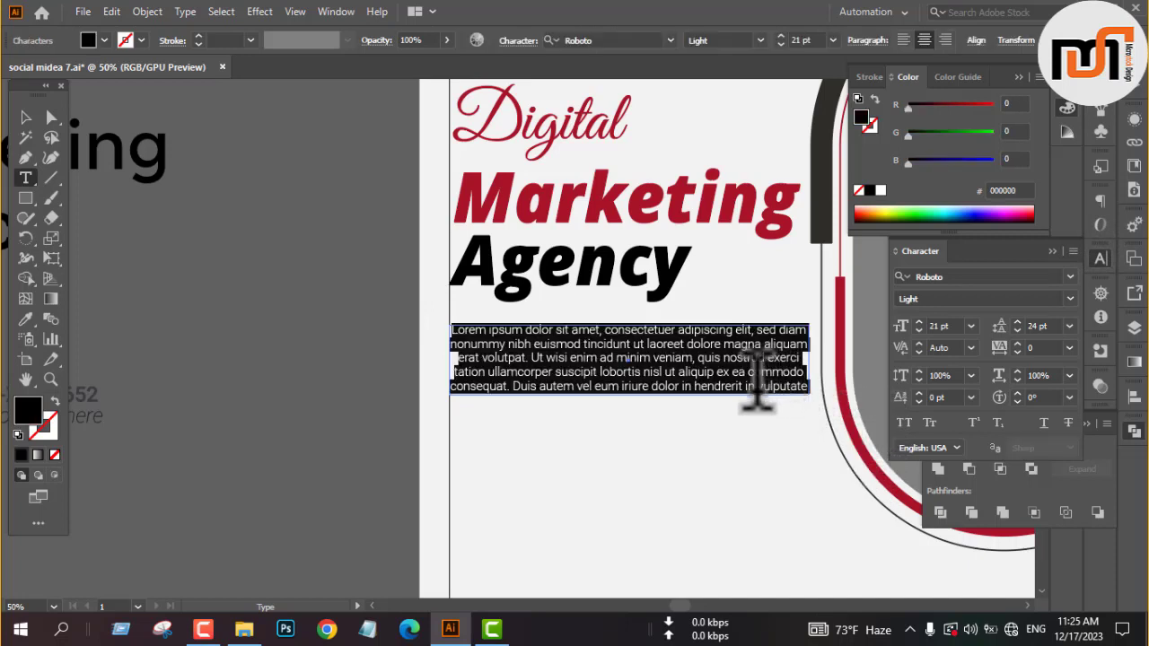
{"action": "left_click", "coordinate": [25, 117]}
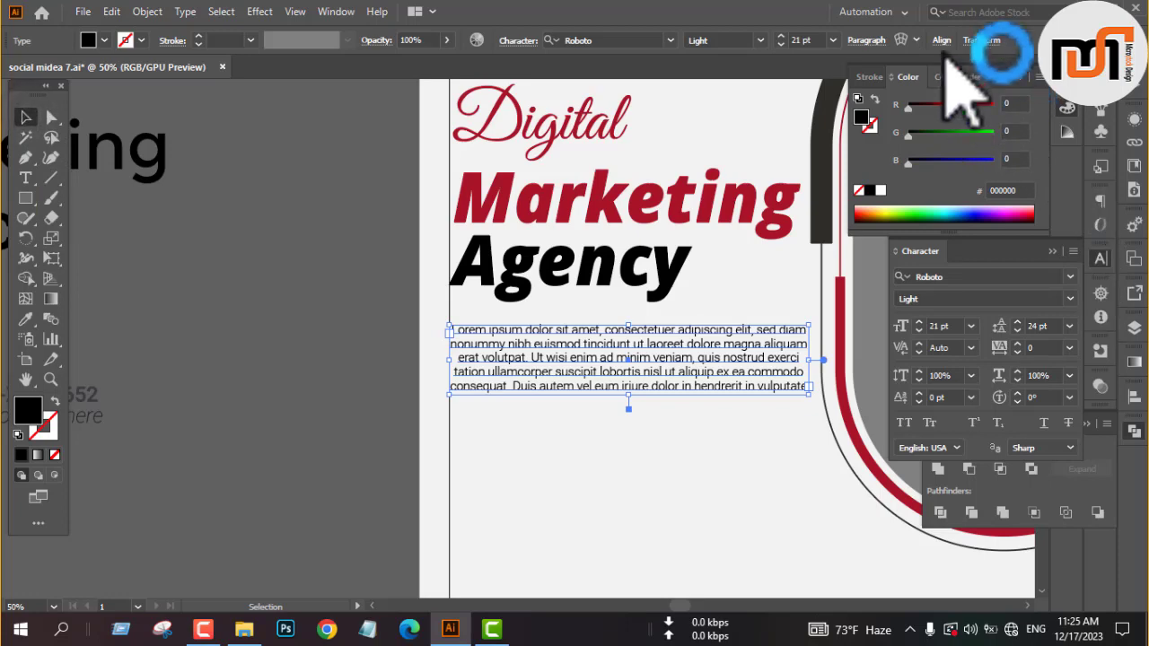
{"action": "left_click", "coordinate": [865, 40]}
{"action": "left_click", "coordinate": [706, 69]}
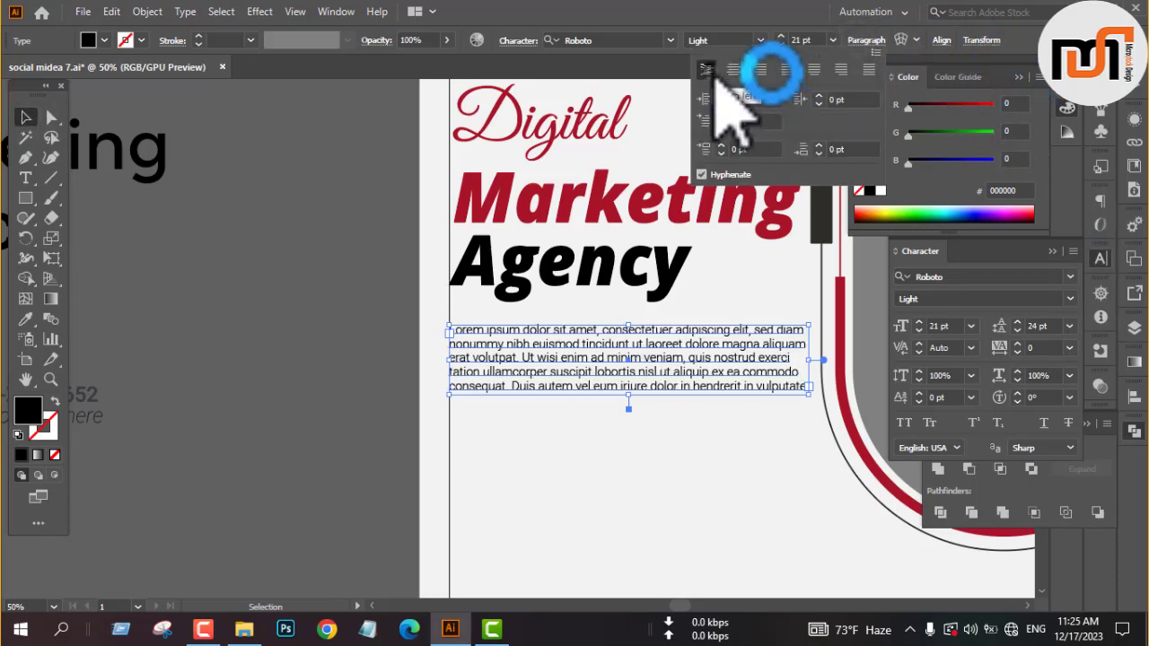
{"action": "left_click", "coordinate": [269, 399]}
Step: Convert the Lorem ipsum paragraph under the heading to outlines
{"action": "scroll", "coordinate": [288, 398], "scroll_direction": "down", "scroll_amount": 3}
{"action": "left_click_drag", "start_coordinate": [252, 359], "coordinate": [520, 270]}
{"action": "left_click", "coordinate": [639, 283]}
{"action": "right_click", "coordinate": [640, 265]}
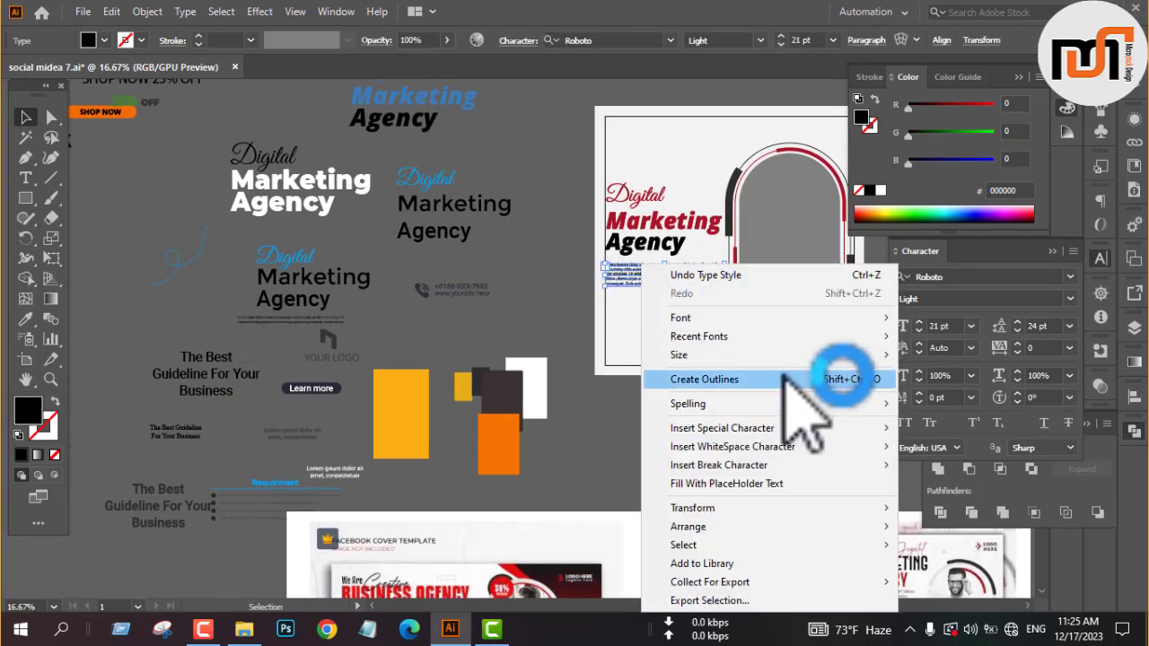
{"action": "left_click", "coordinate": [817, 380]}
Step: Lower the outlined paragraph's opacity to about 68%
{"action": "left_click", "coordinate": [539, 40]}
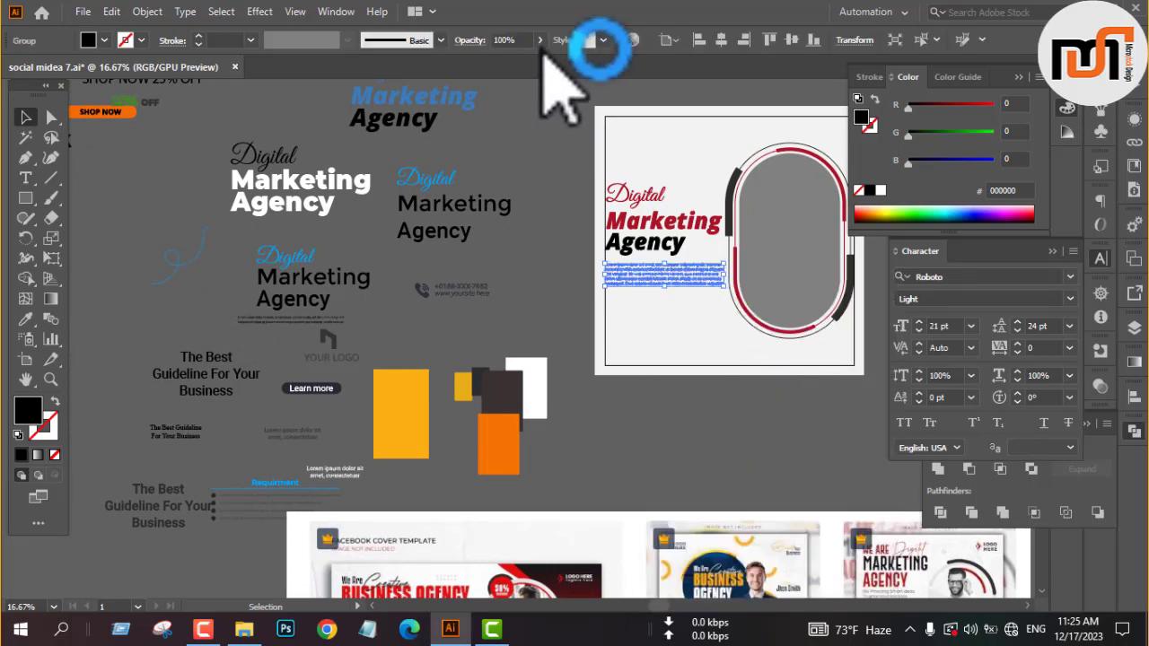
{"action": "left_click_drag", "start_coordinate": [537, 60], "coordinate": [509, 63]}
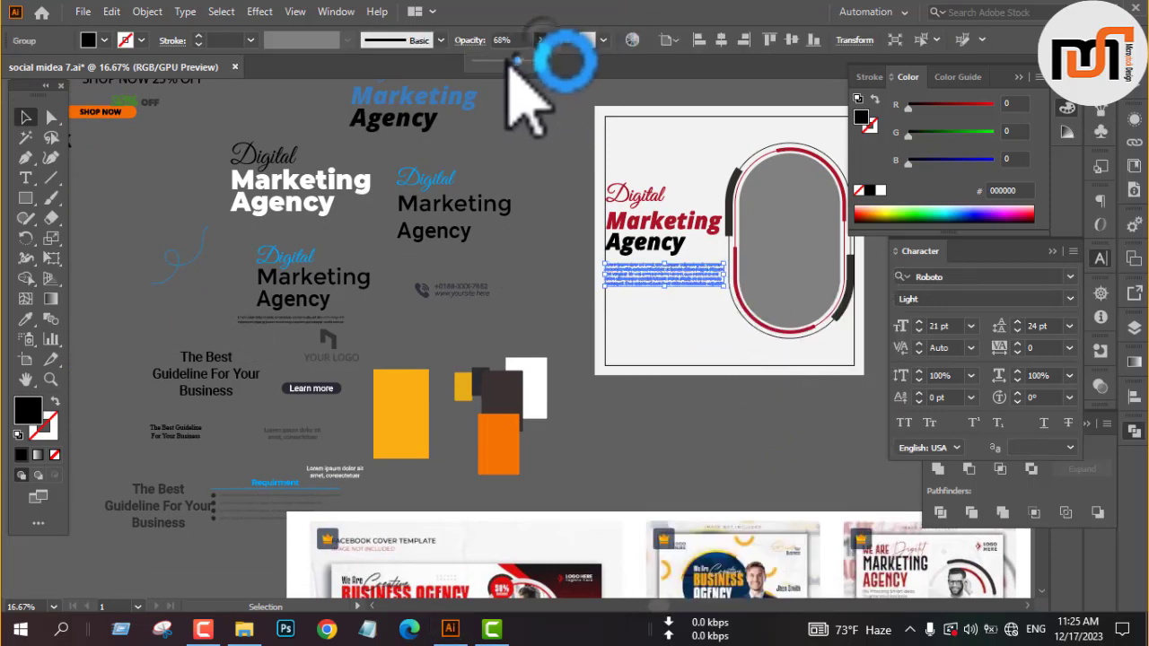
{"action": "left_click", "coordinate": [544, 259]}
{"action": "scroll", "coordinate": [705, 295], "scroll_direction": "up", "scroll_amount": 3}
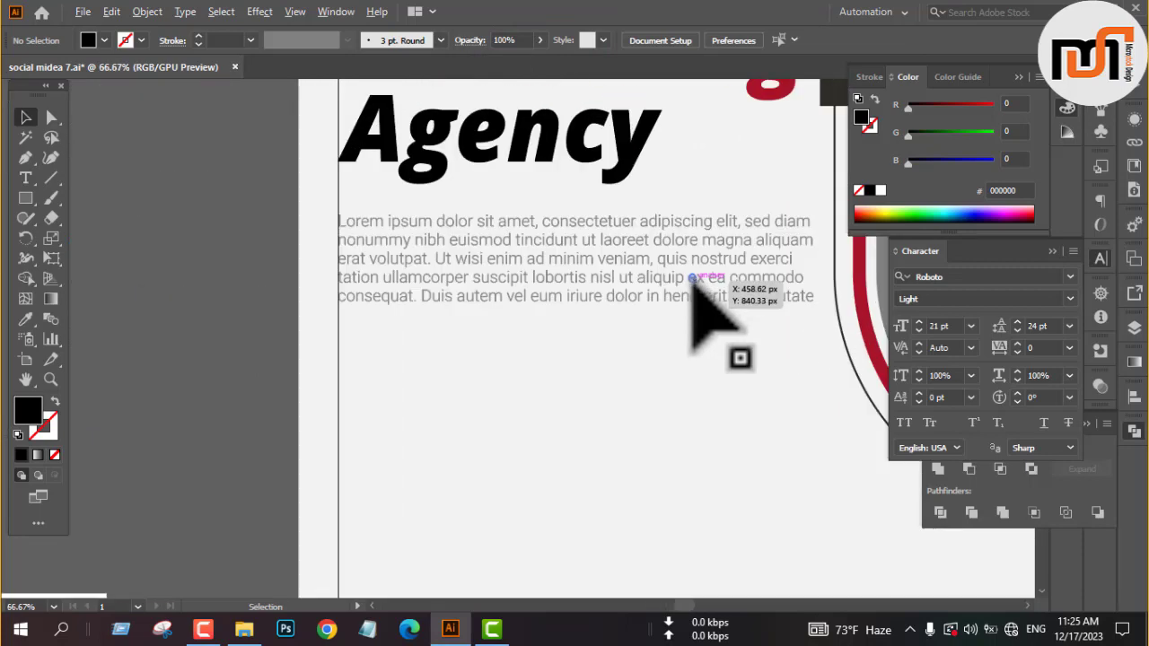
Step: Place a copy of the YOUR LOGO group in the post's upper-left corner and bring it to the front
{"action": "scroll", "coordinate": [512, 371], "scroll_direction": "down", "scroll_amount": 2}
{"action": "scroll", "coordinate": [516, 386], "scroll_direction": "down", "scroll_amount": 1}
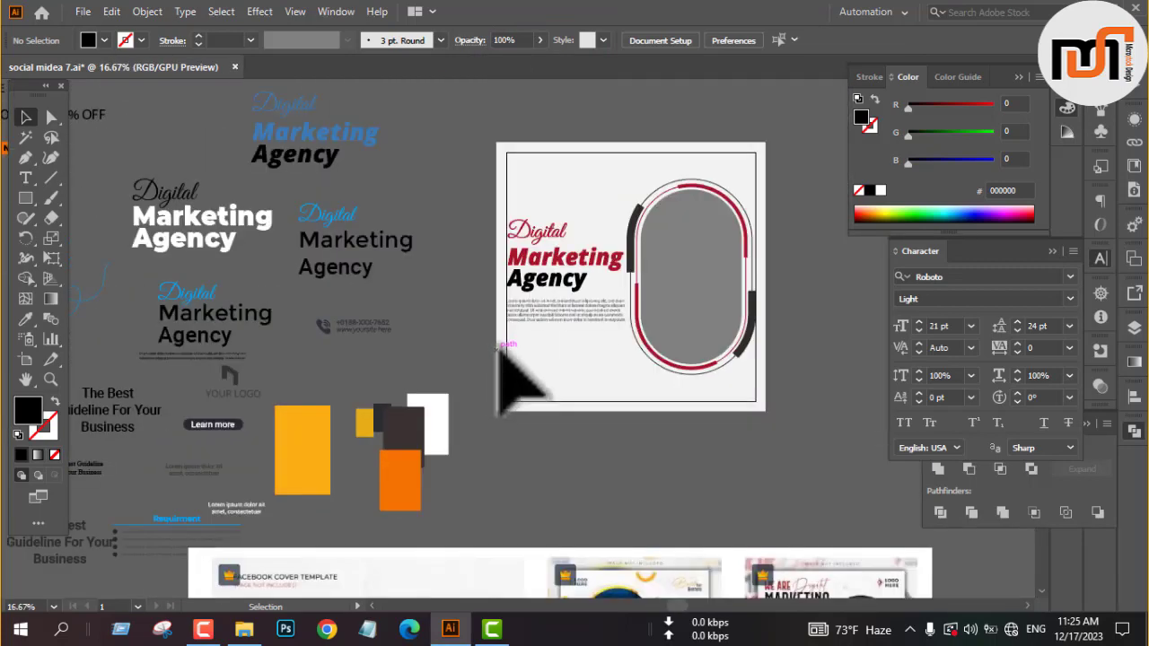
{"action": "scroll", "coordinate": [516, 384], "scroll_direction": "down", "scroll_amount": 1}
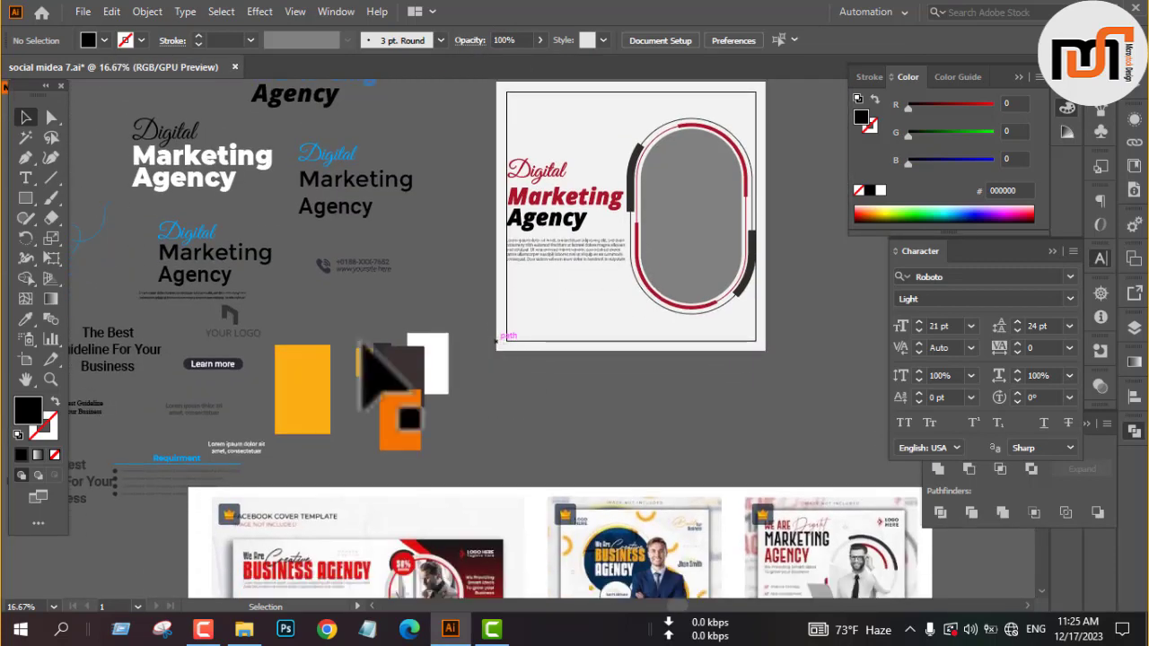
{"action": "left_click", "coordinate": [235, 314]}
{"action": "left_click_drag", "start_coordinate": [235, 312], "coordinate": [542, 102]}
{"action": "right_click", "coordinate": [456, 120]}
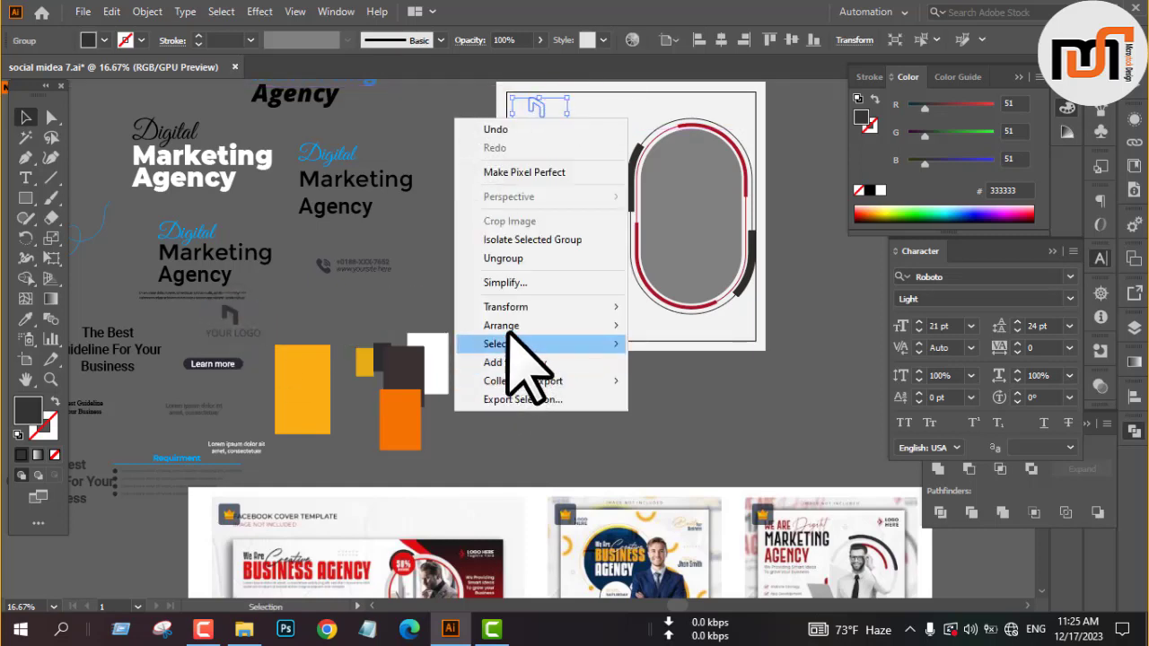
{"action": "mouse_move", "coordinate": [538, 326]}
{"action": "left_click", "coordinate": [705, 327]}
Step: Align the logo group to the top and left edges of the post's margin frame
{"action": "scroll", "coordinate": [543, 113], "scroll_direction": "up", "scroll_amount": 1}
{"action": "scroll", "coordinate": [546, 108], "scroll_direction": "up", "scroll_amount": 2}
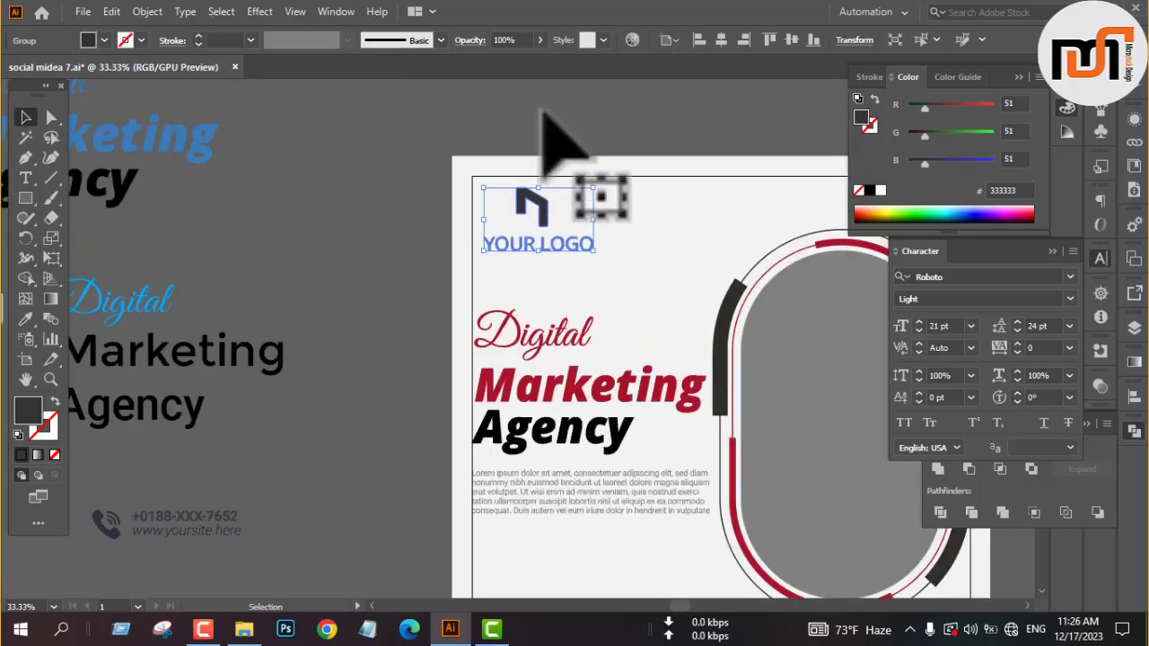
{"action": "left_click", "coordinate": [769, 39]}
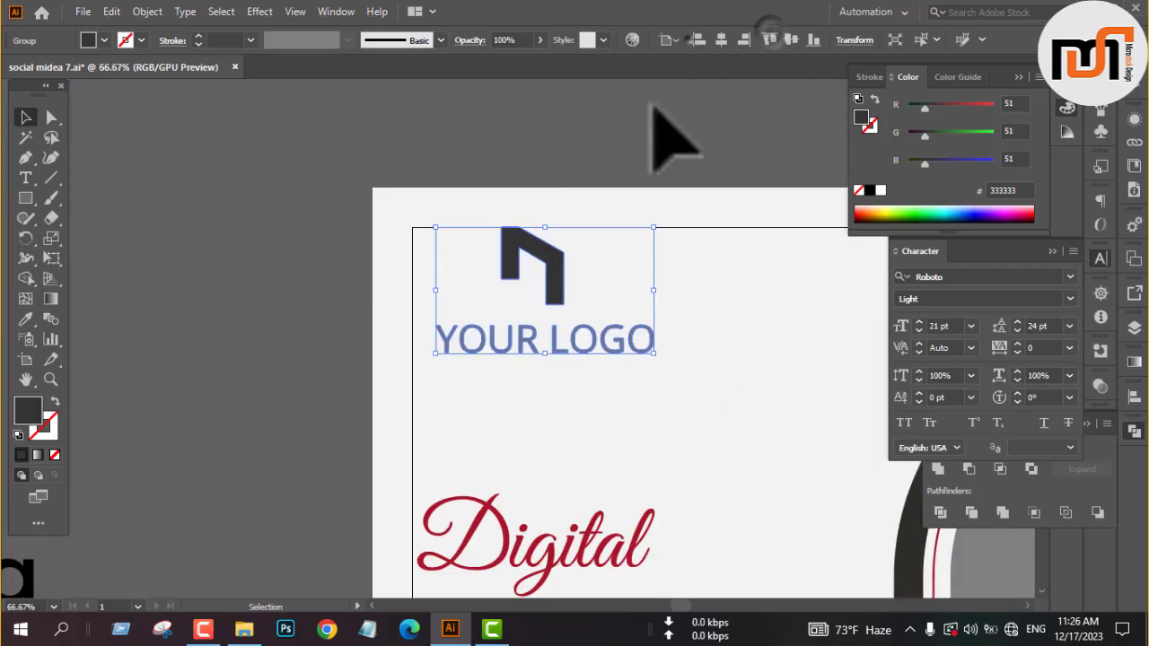
{"action": "left_click", "coordinate": [700, 41]}
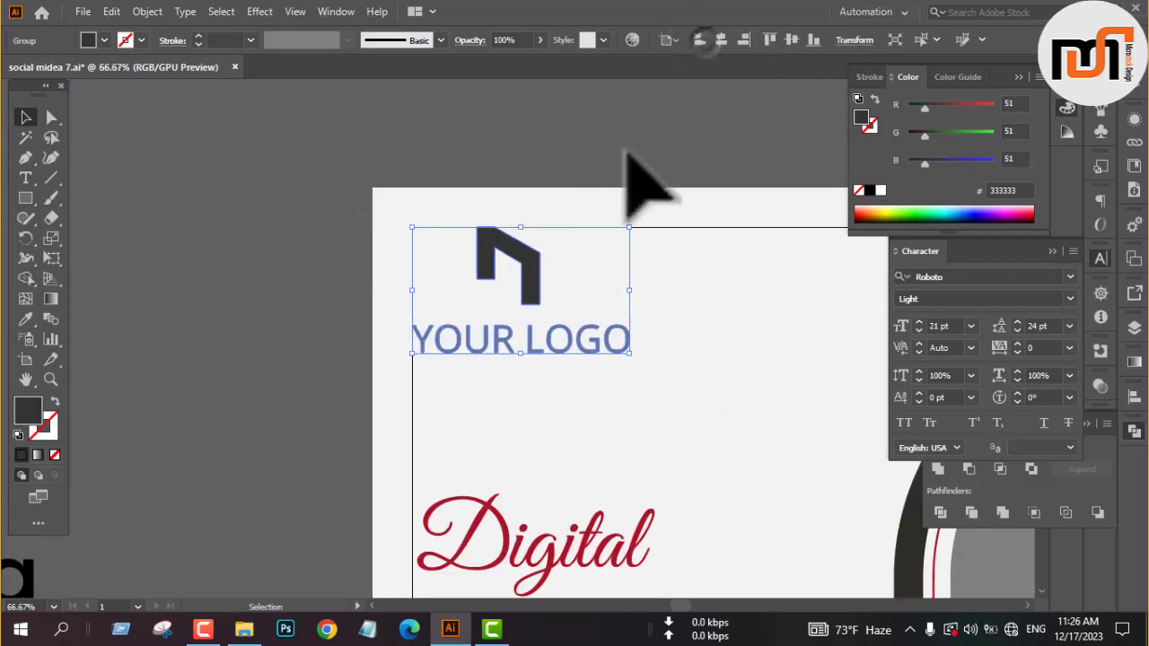
{"action": "left_click", "coordinate": [626, 150]}
Step: Recolor only the logo symbol with the red sampled from the word "Digital"
{"action": "key", "text": "a"}
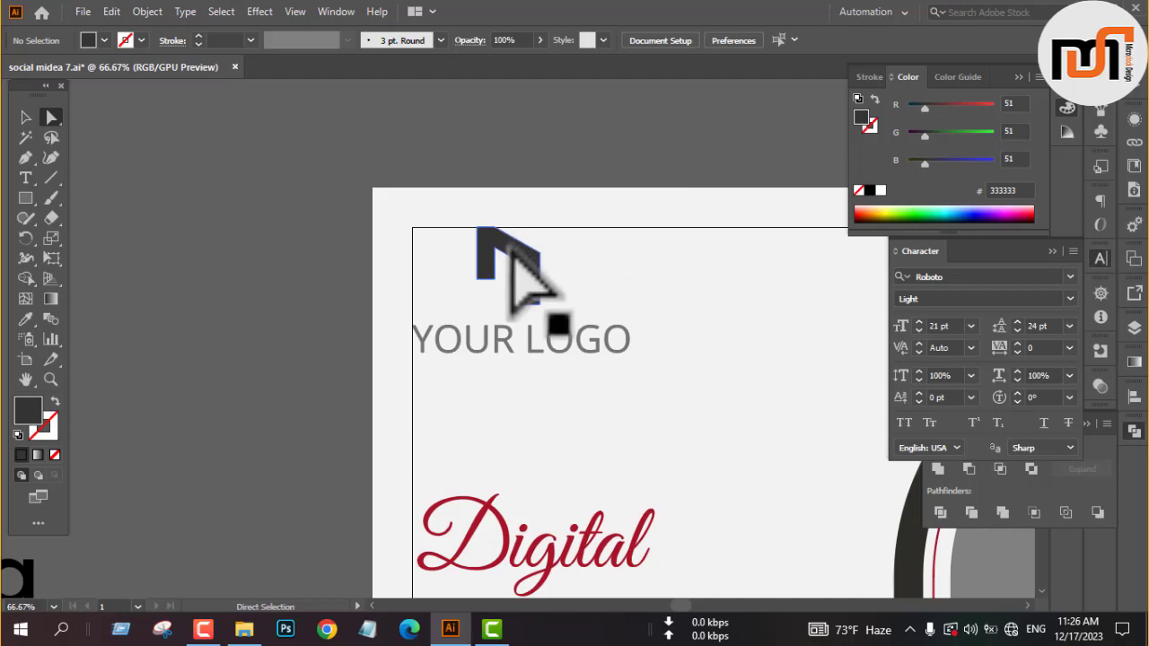
{"action": "left_click", "coordinate": [511, 259]}
{"action": "key", "text": "i"}
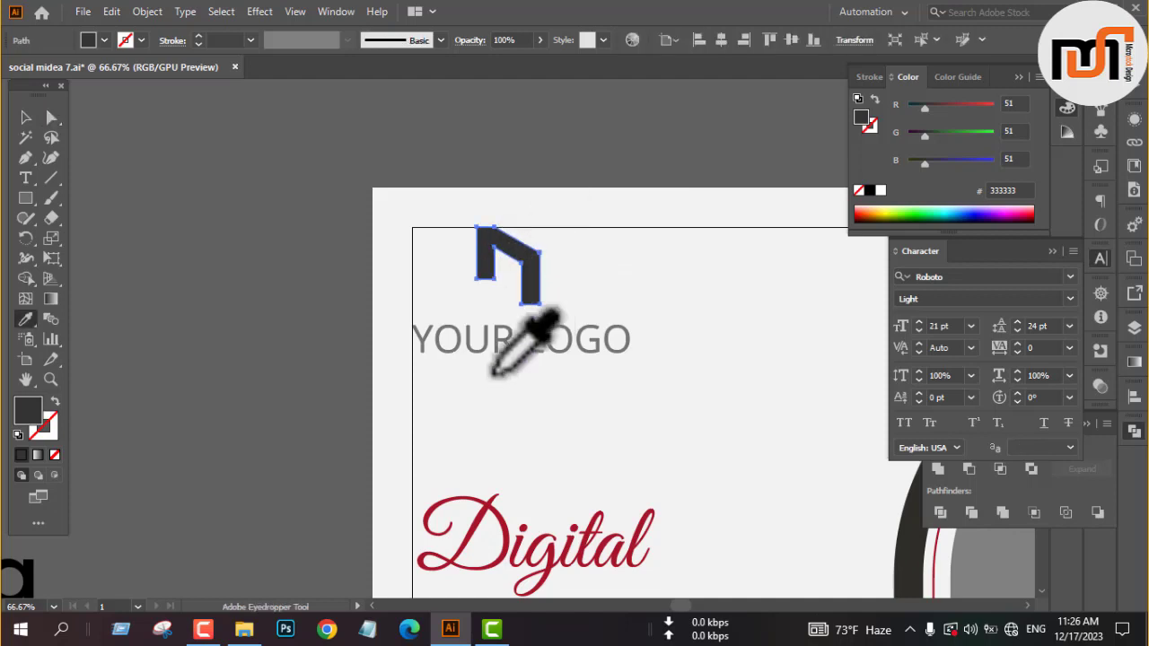
{"action": "left_click", "coordinate": [474, 522]}
{"action": "key", "text": "v"}
{"action": "left_click", "coordinate": [346, 348]}
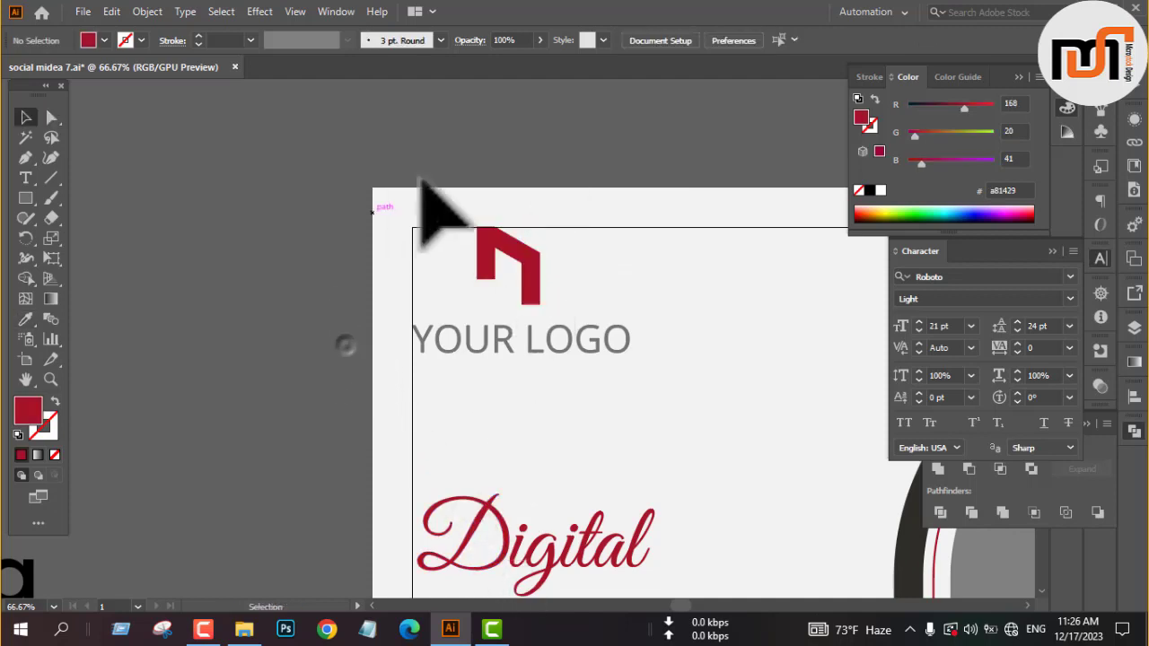
Step: Move the heading and the outlined paragraph together slightly upward, keeping them on the left margin
{"action": "scroll", "coordinate": [527, 170], "scroll_direction": "down", "scroll_amount": 3, "text": "alt"}
{"action": "scroll", "coordinate": [525, 162], "scroll_direction": "down", "scroll_amount": 1}
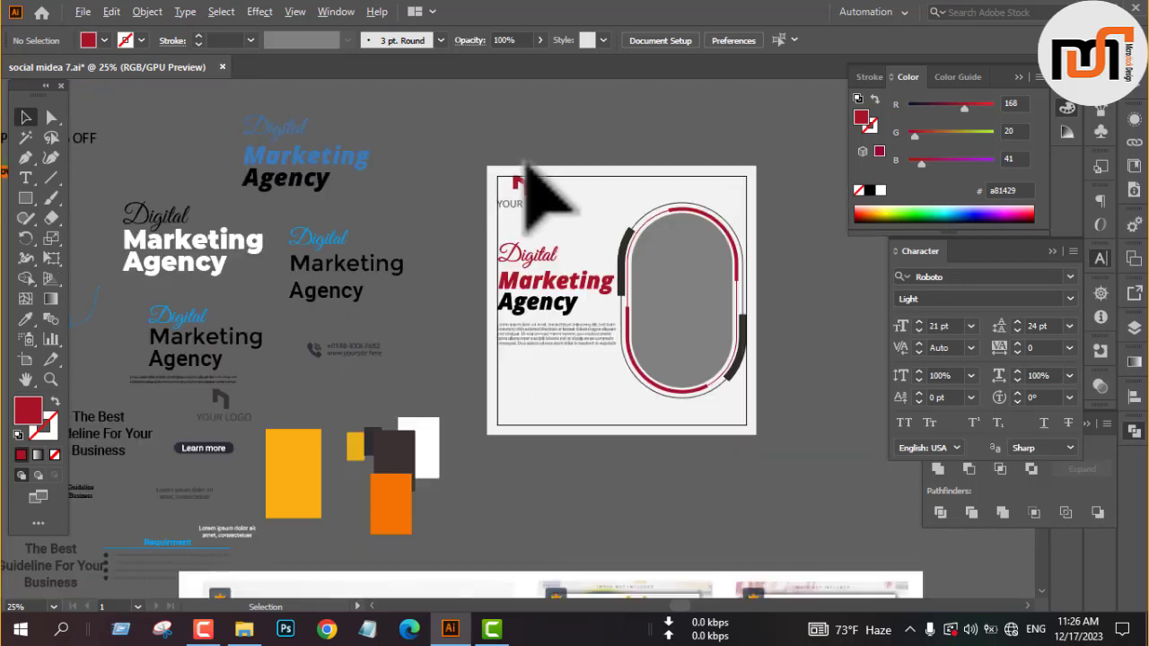
{"action": "left_click", "coordinate": [516, 291]}
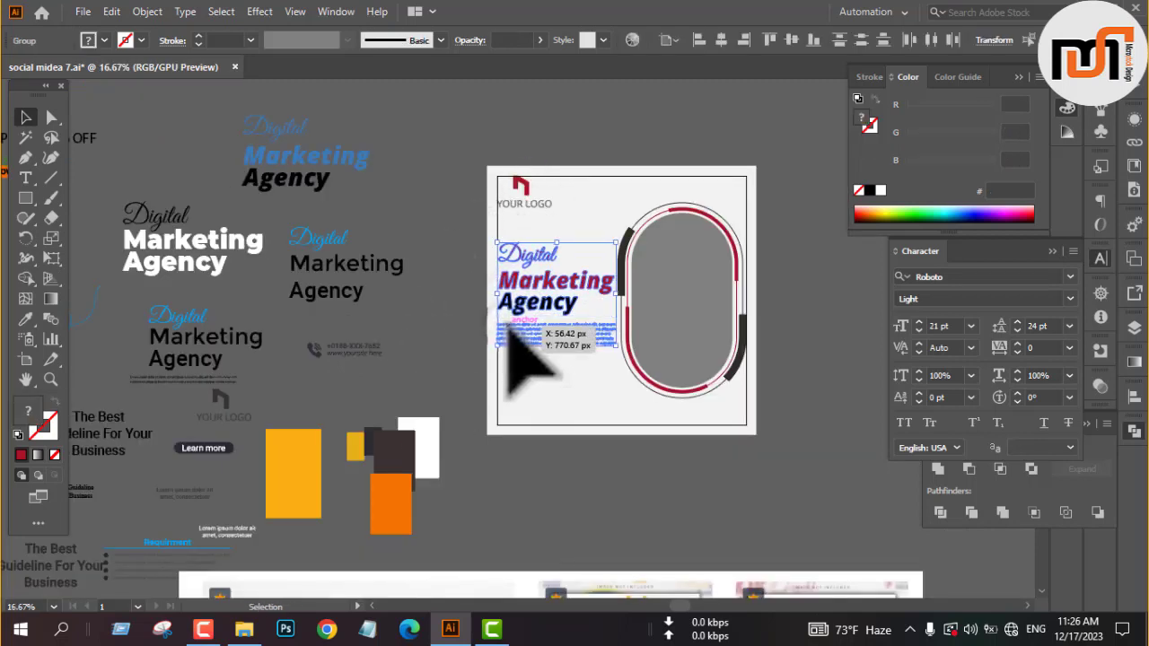
{"action": "left_click_drag", "start_coordinate": [508, 328], "coordinate": [504, 325]}
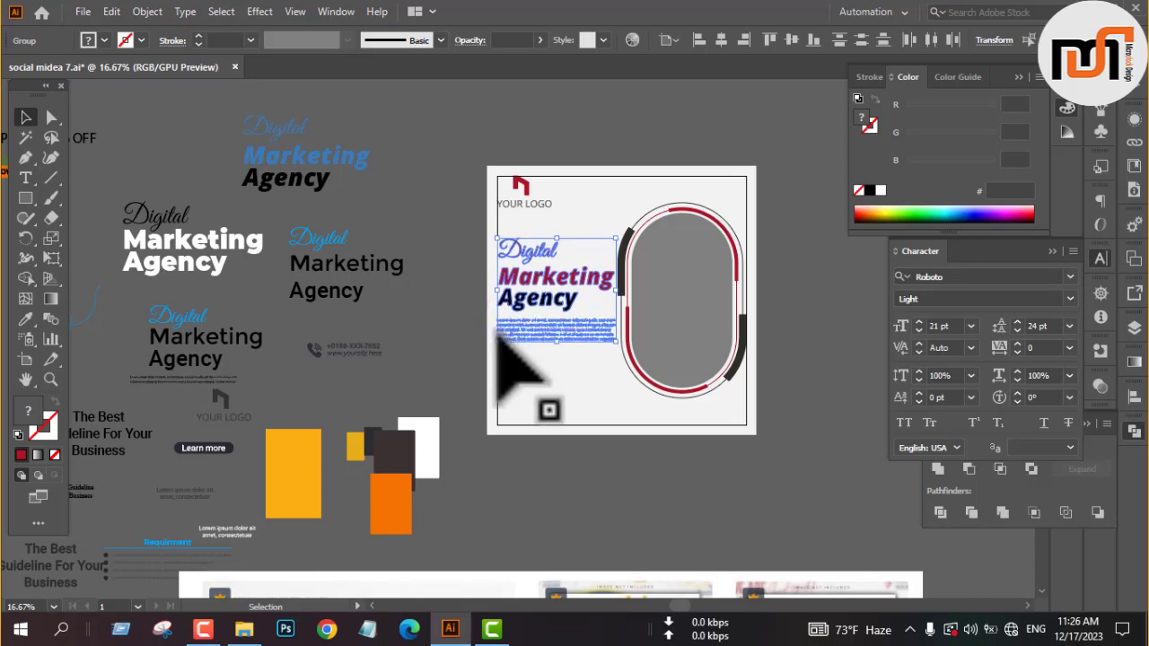
{"action": "left_click", "coordinate": [633, 116]}
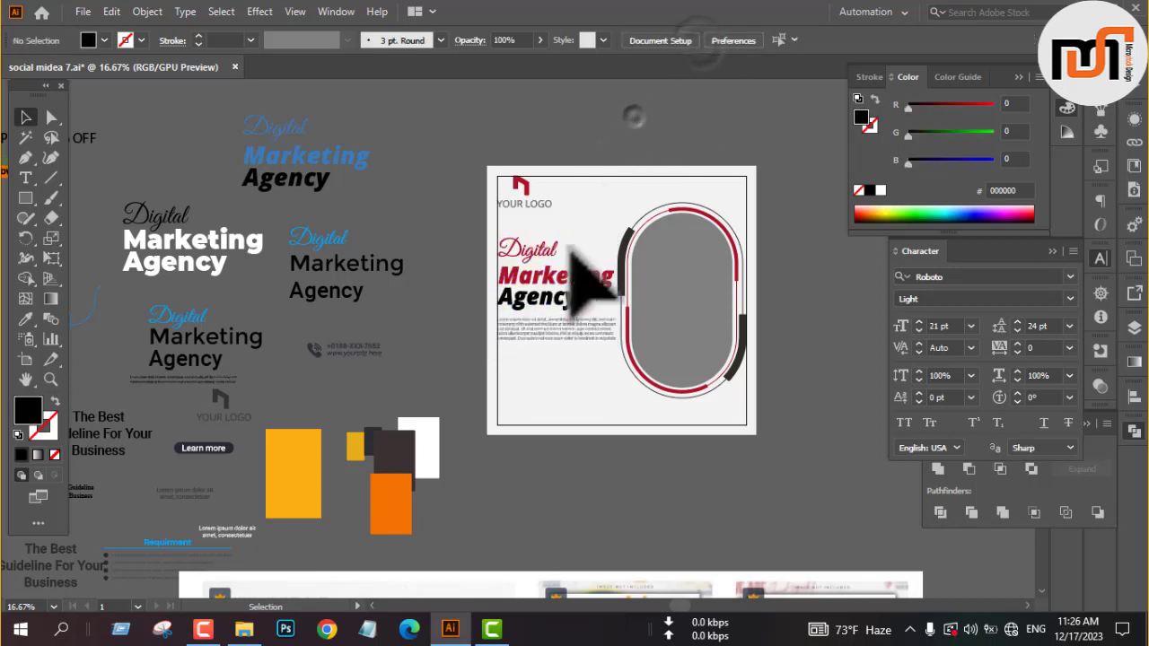
Step: Place a copy of the "Requirment" bullet list below the paragraph on the post and bring it to the front
{"action": "scroll", "coordinate": [596, 361], "scroll_direction": "down", "scroll_amount": 2}
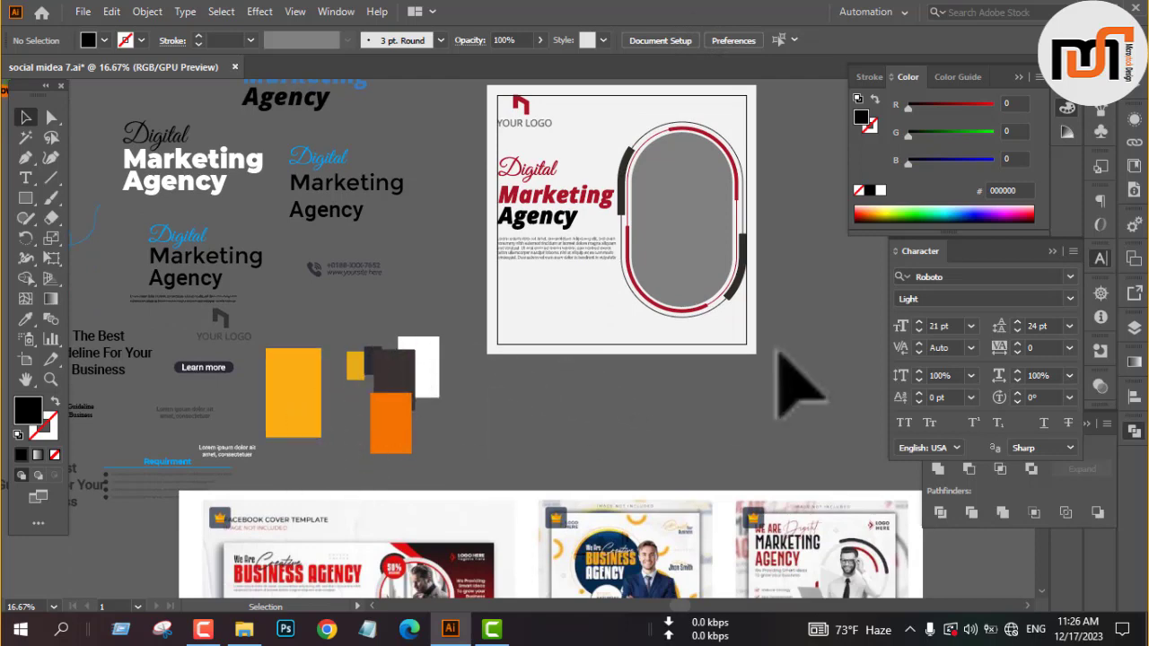
{"action": "left_click", "coordinate": [161, 463]}
{"action": "left_click_drag", "start_coordinate": [162, 467], "coordinate": [554, 280]}
{"action": "right_click", "coordinate": [454, 292]}
{"action": "mouse_move", "coordinate": [502, 518]}
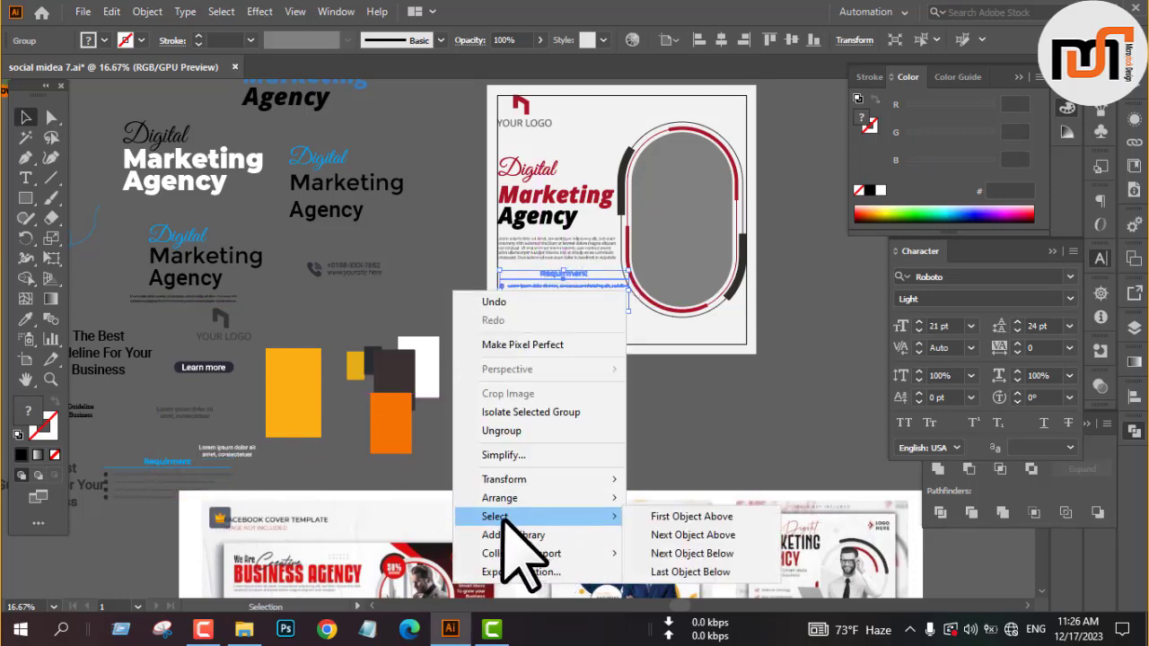
{"action": "left_click", "coordinate": [691, 513]}
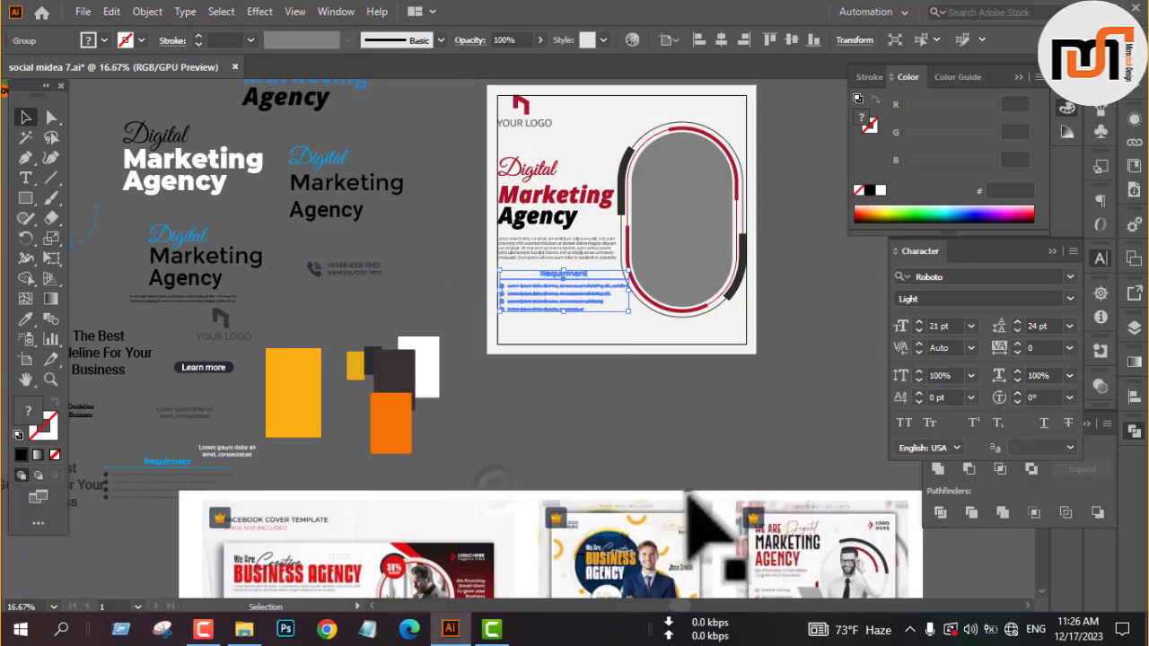
{"action": "left_click", "coordinate": [605, 404]}
Step: Align the "Requirment" list group to the left edge of the margin frame
{"action": "scroll", "coordinate": [563, 296], "scroll_direction": "up", "scroll_amount": 4}
{"action": "left_click", "coordinate": [553, 268]}
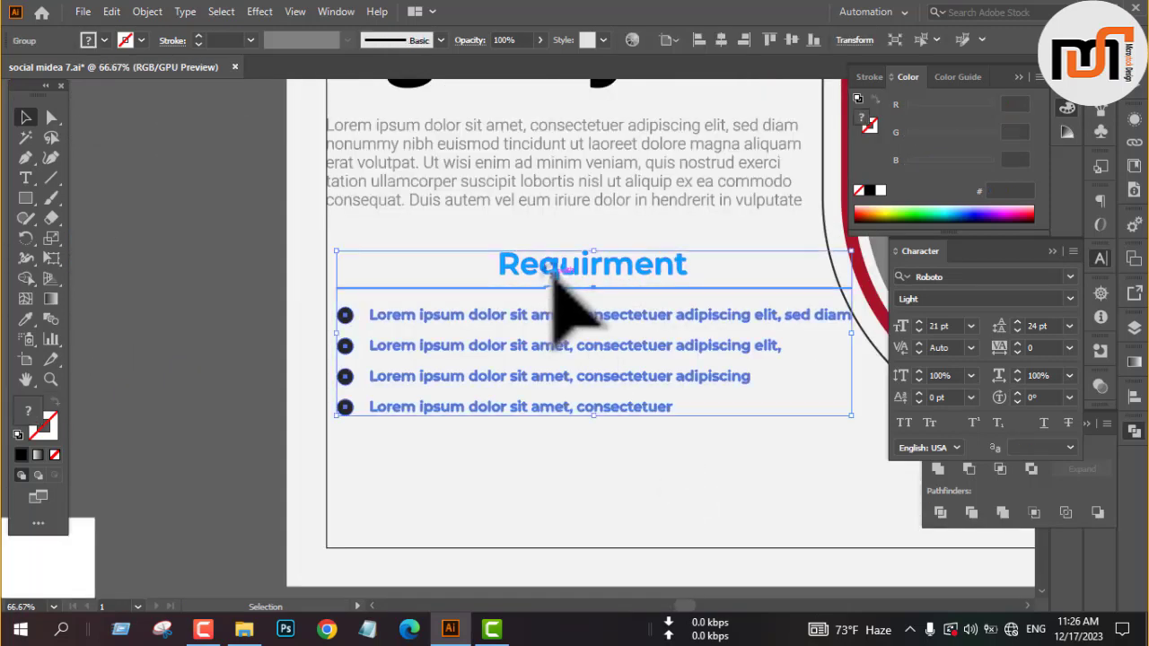
{"action": "left_click", "coordinate": [696, 39]}
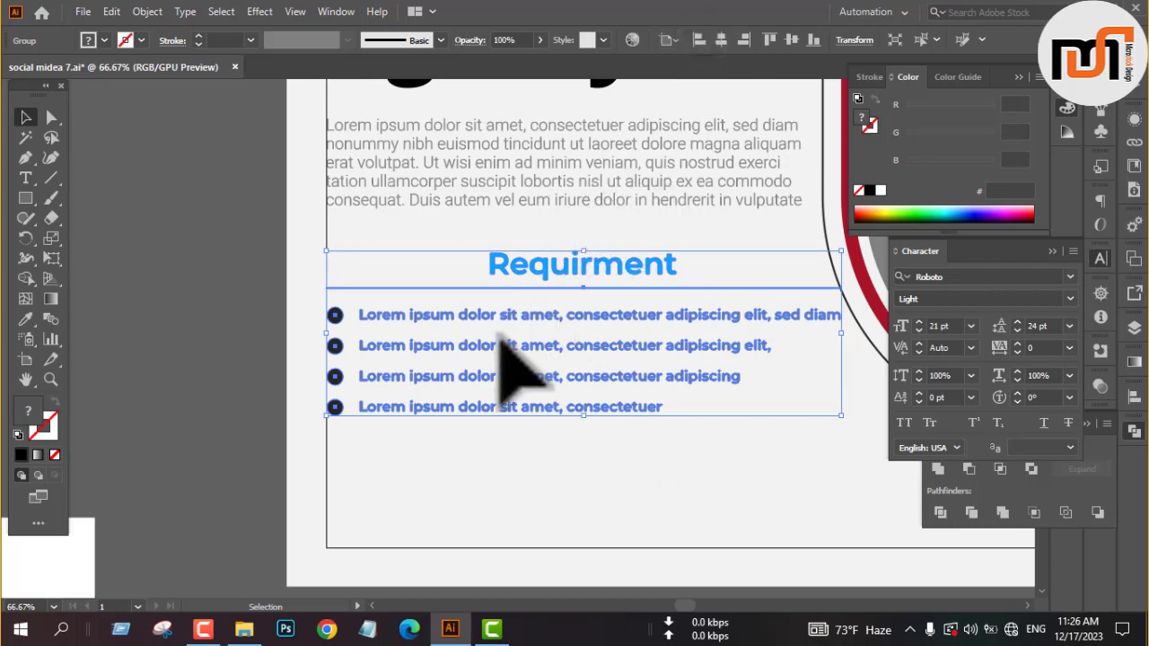
{"action": "left_click", "coordinate": [206, 308]}
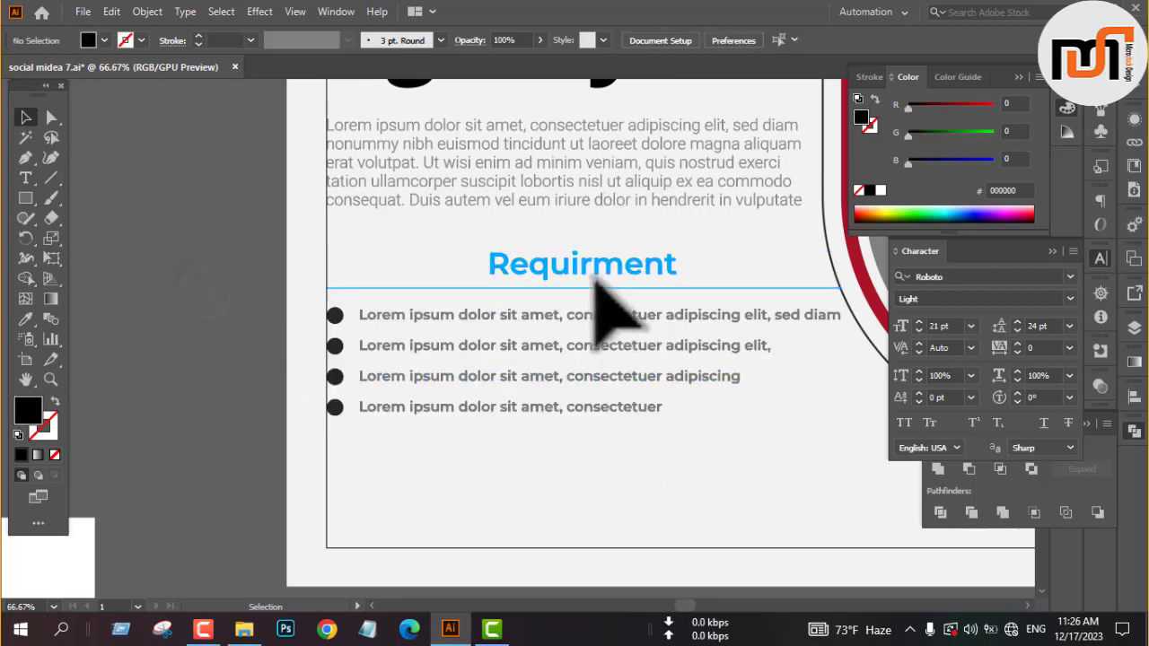
Step: Move the "Requirment" list slightly down from the paragraph and realign it to the left margin
{"action": "scroll", "coordinate": [595, 282], "scroll_direction": "down", "scroll_amount": 1}
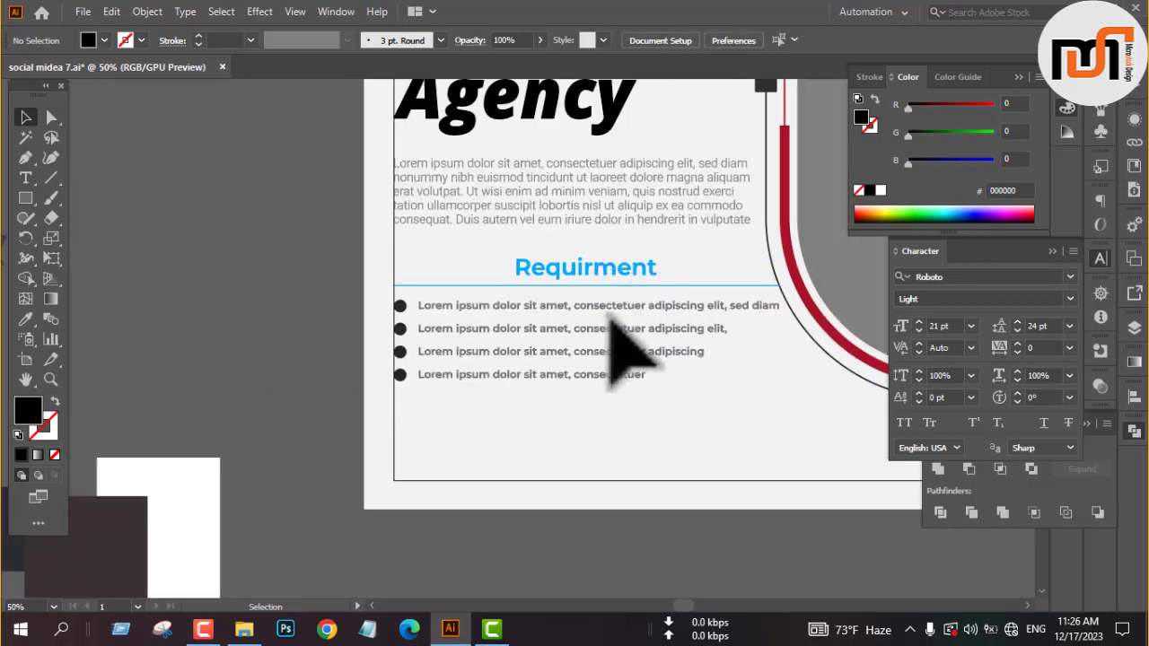
{"action": "left_click", "coordinate": [623, 326]}
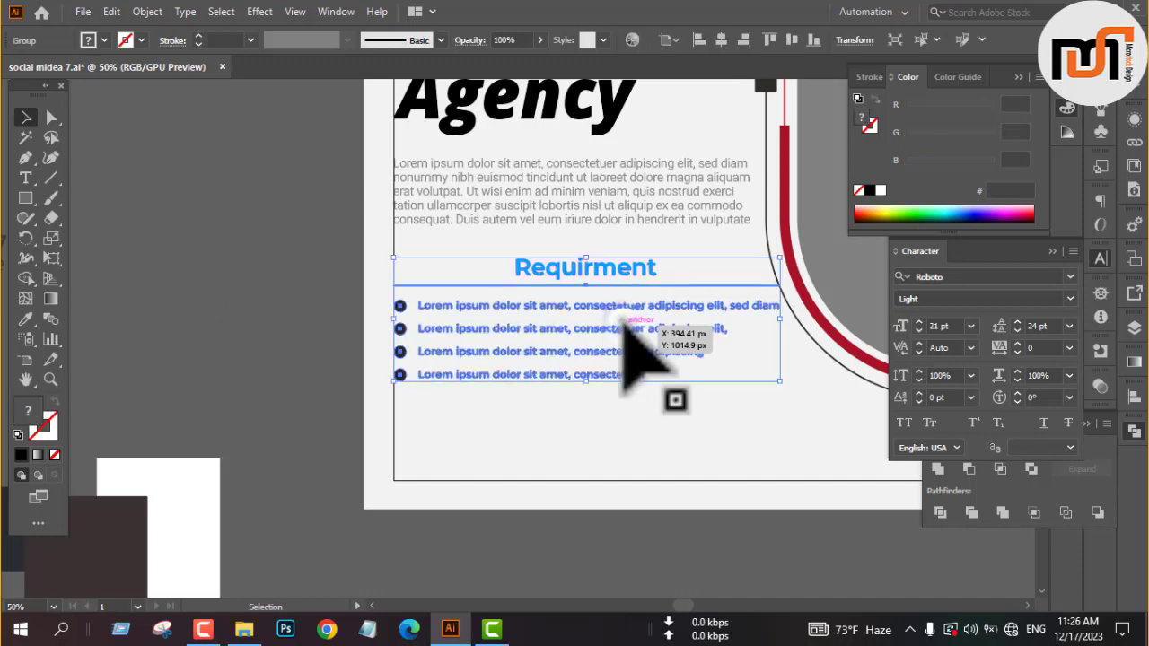
{"action": "mouse_move", "coordinate": [617, 357]}
{"action": "left_mouse_down"}
{"action": "mouse_move", "coordinate": [616, 389]}
{"action": "mouse_move", "coordinate": [603, 357]}
{"action": "left_mouse_up"}
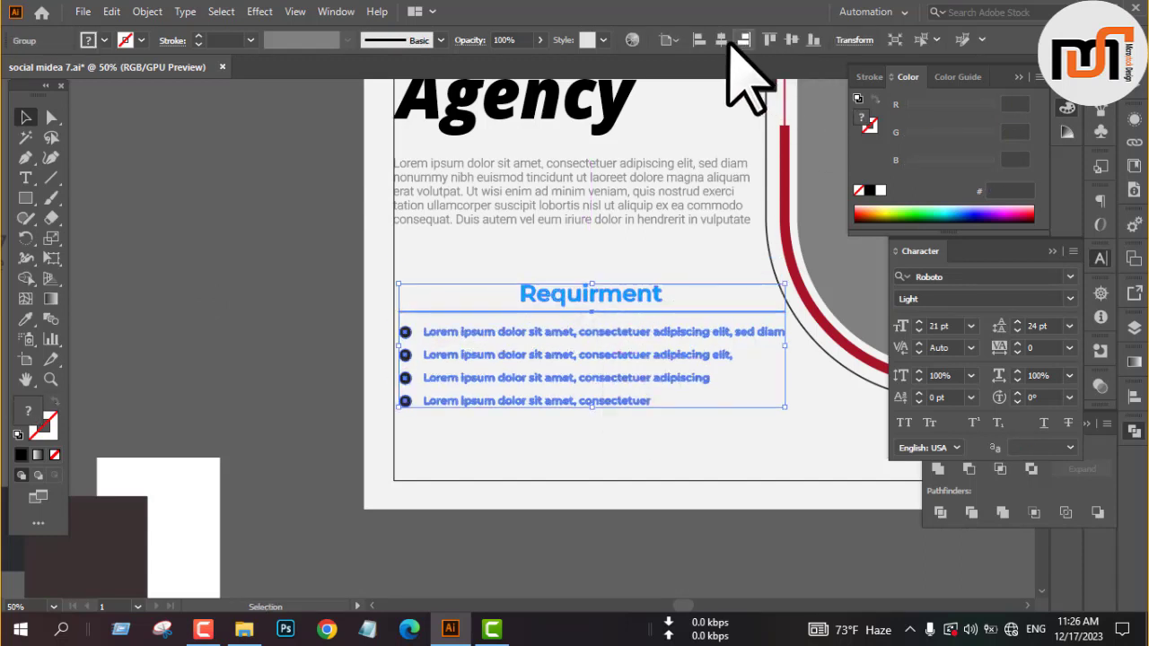
{"action": "left_click", "coordinate": [308, 260]}
Step: Place a copy of the phone and website contact group in the margin frame's lower-left corner, in front and left-aligned
{"action": "scroll", "coordinate": [309, 268], "scroll_direction": "down", "scroll_amount": 2}
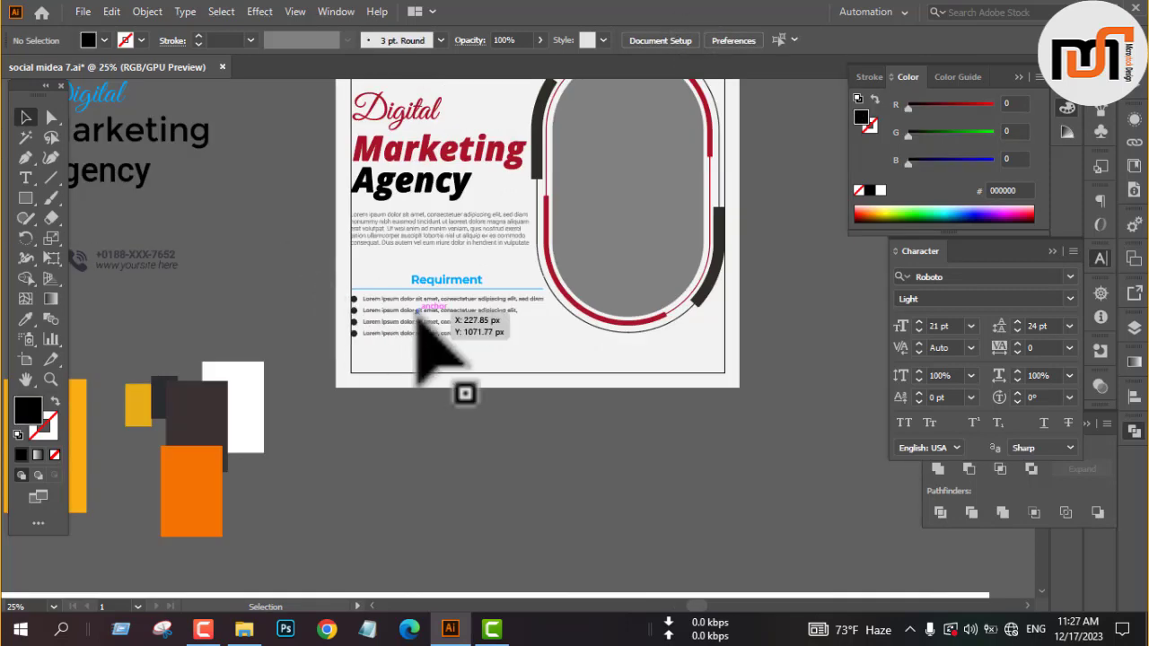
{"action": "key", "text": "space"}
{"action": "left_click_drag", "start_coordinate": [346, 302], "coordinate": [565, 246]}
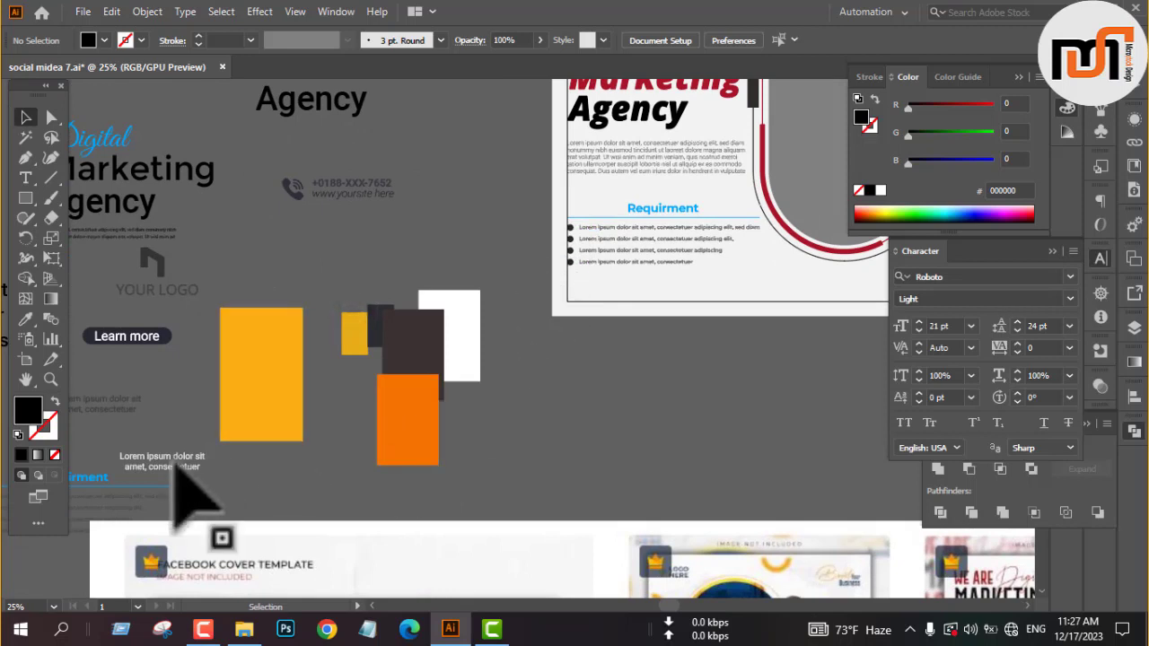
{"action": "left_click", "coordinate": [328, 193]}
{"action": "left_click_drag", "start_coordinate": [330, 192], "coordinate": [615, 290]}
{"action": "right_click", "coordinate": [583, 349]}
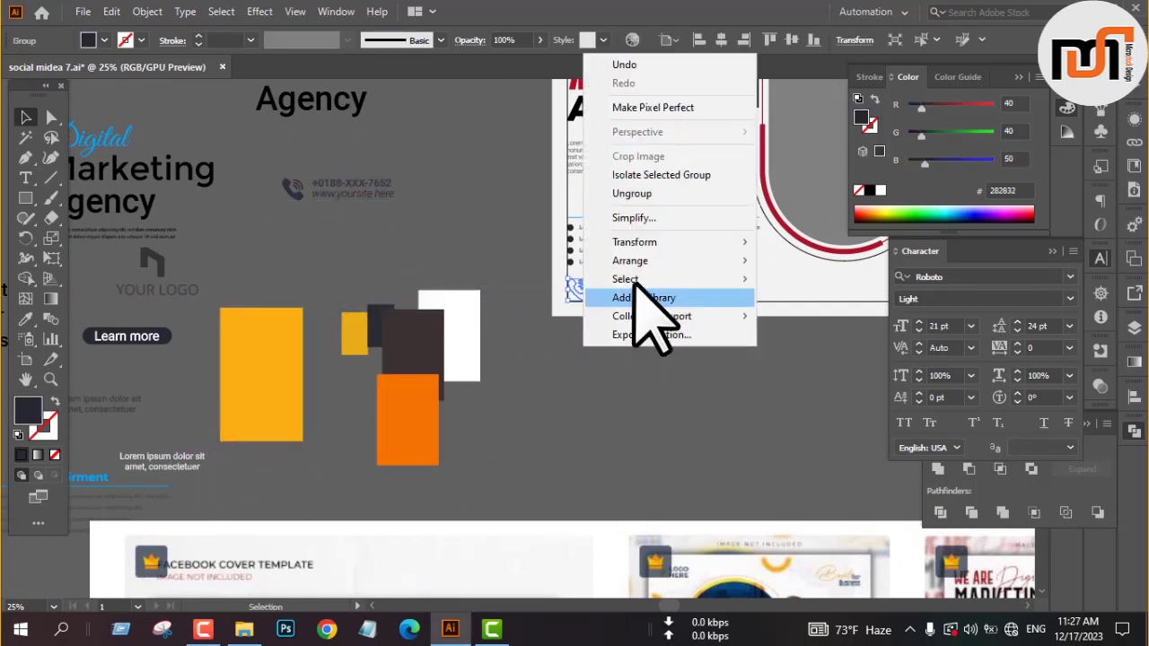
{"action": "mouse_move", "coordinate": [646, 257]}
{"action": "left_click", "coordinate": [790, 260]}
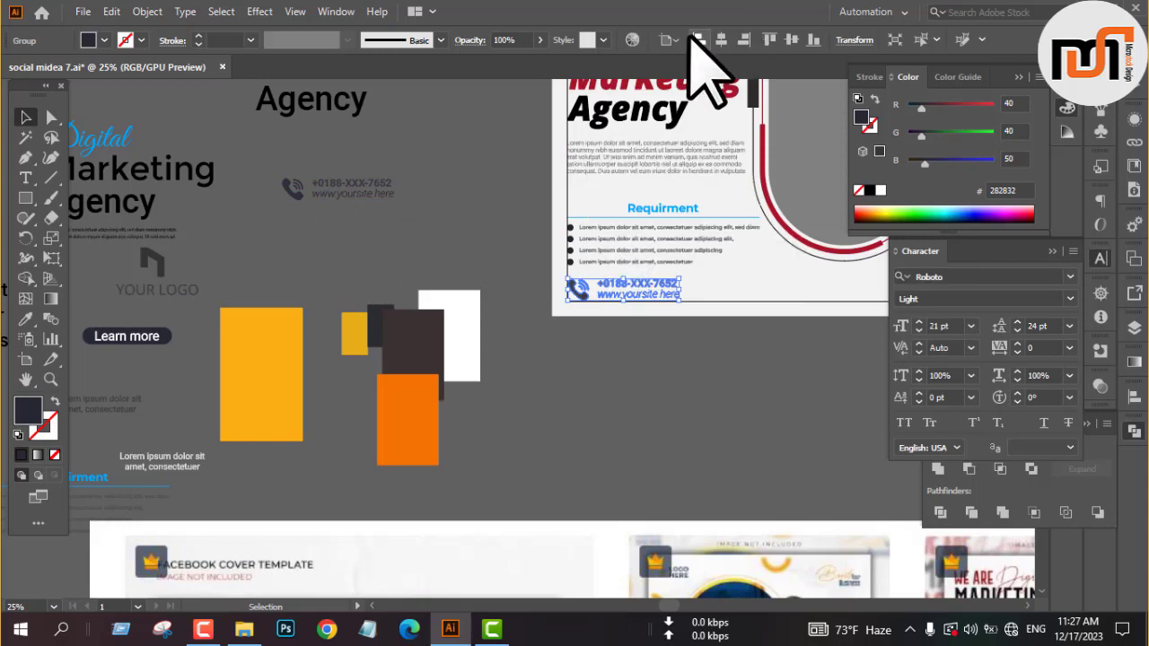
{"action": "left_click", "coordinate": [682, 371]}
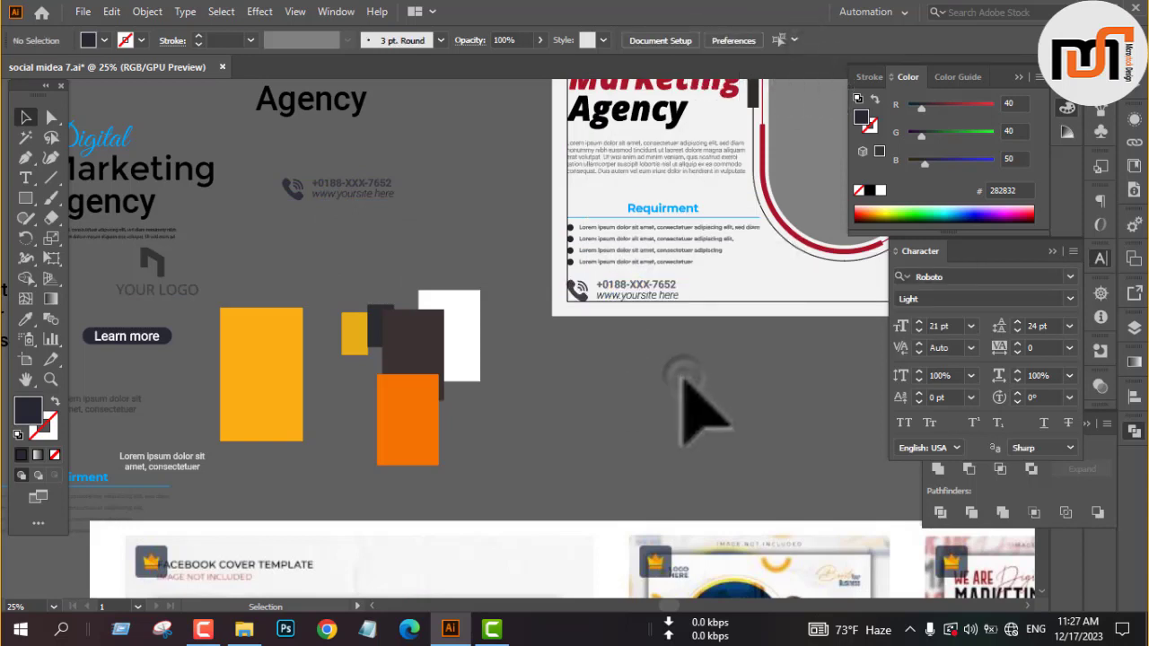
Step: Recolor the "Requirment" title and its underline from blue to the heading's red, a81429
{"action": "scroll", "coordinate": [704, 414], "scroll_direction": "up", "scroll_amount": 3}
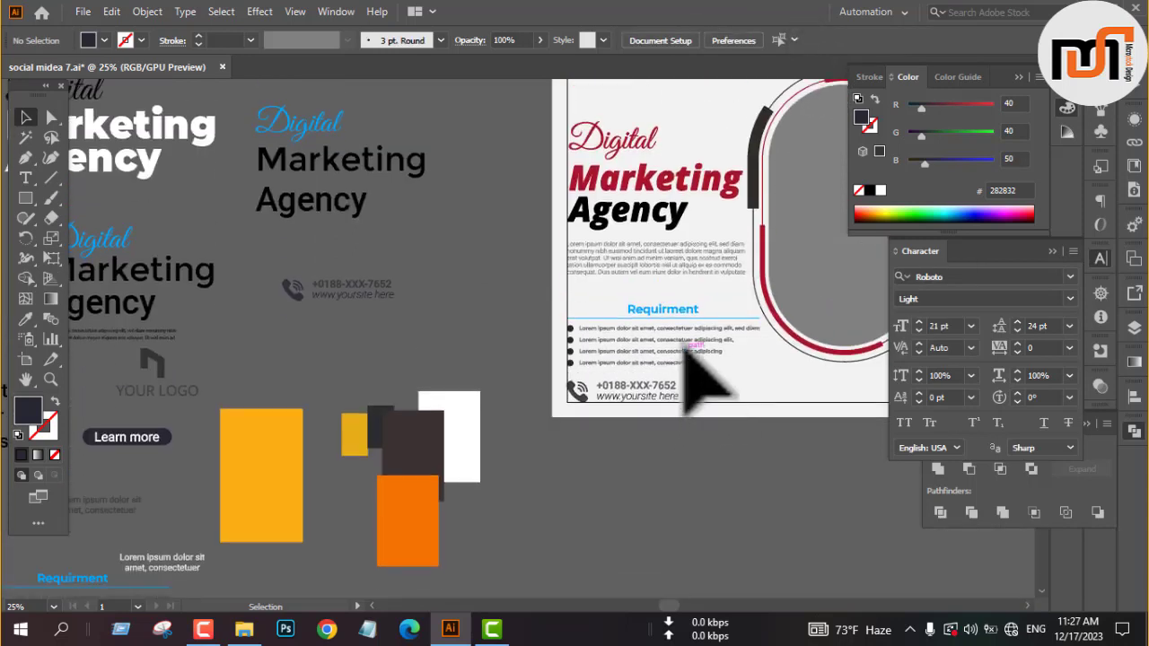
{"action": "scroll", "coordinate": [664, 308], "scroll_direction": "up", "scroll_amount": 3}
{"action": "scroll", "coordinate": [664, 308], "scroll_direction": "down", "scroll_amount": 2}
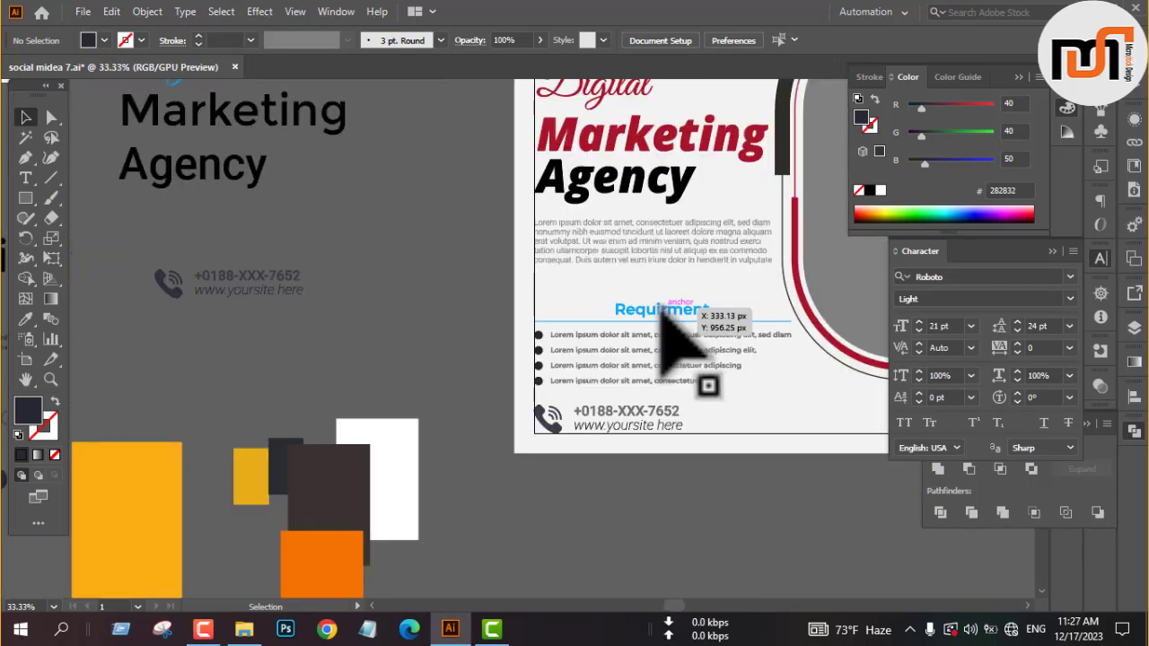
{"action": "scroll", "coordinate": [597, 305], "scroll_direction": "up", "scroll_amount": 2}
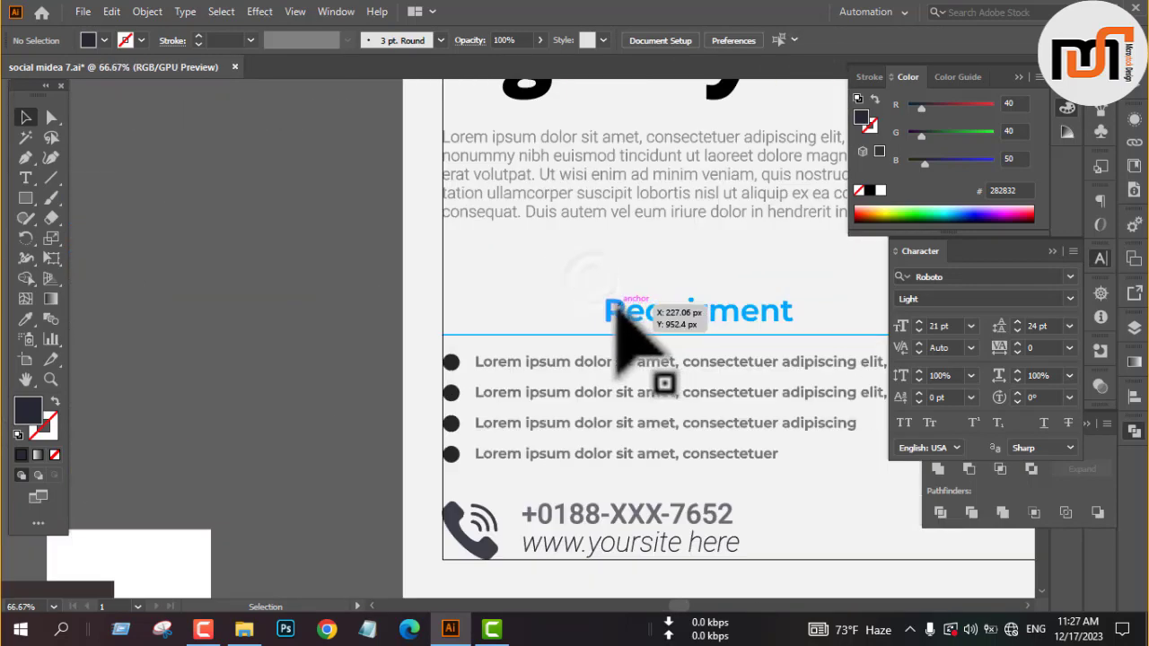
{"action": "key", "text": "a"}
{"action": "left_click_drag", "start_coordinate": [575, 280], "coordinate": [821, 343]}
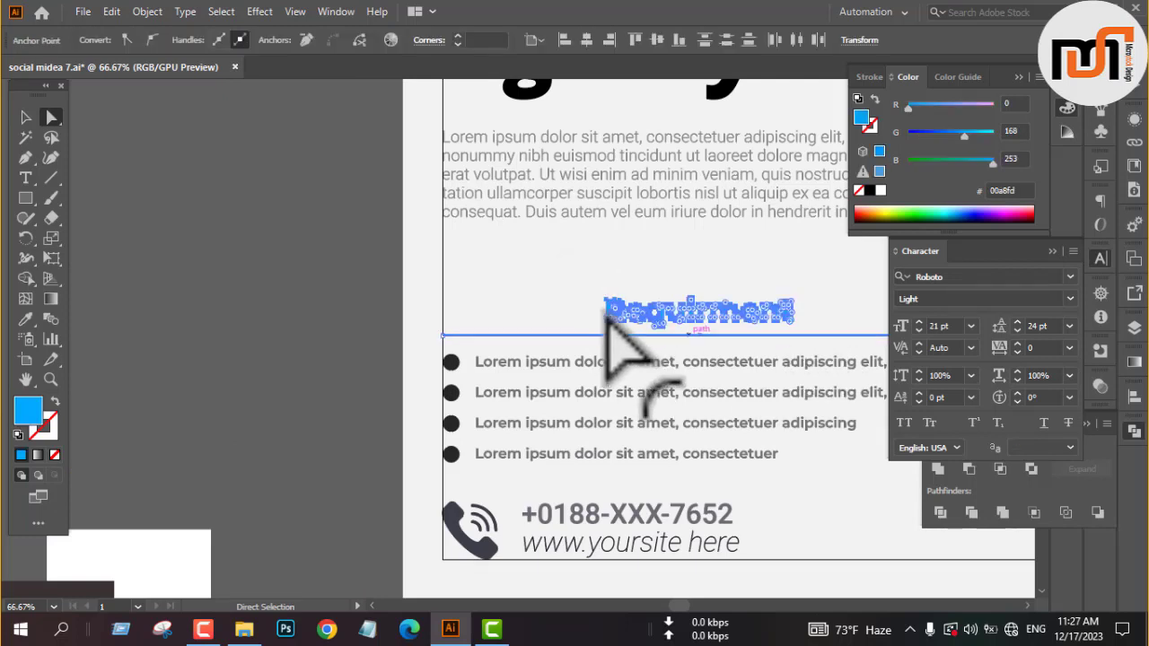
{"action": "scroll", "coordinate": [484, 310], "scroll_direction": "down", "scroll_amount": 1}
{"action": "key", "text": "i"}
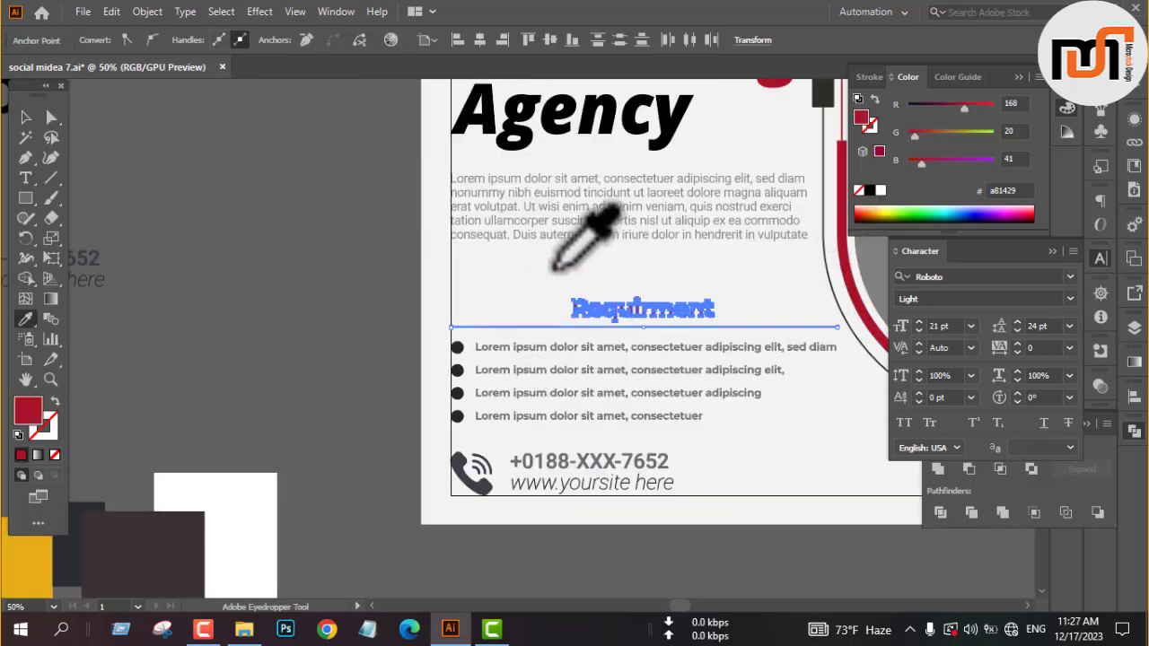
{"action": "key", "text": "v"}
{"action": "left_click", "coordinate": [286, 269]}
{"action": "scroll", "coordinate": [286, 280], "scroll_direction": "down", "scroll_amount": 2}
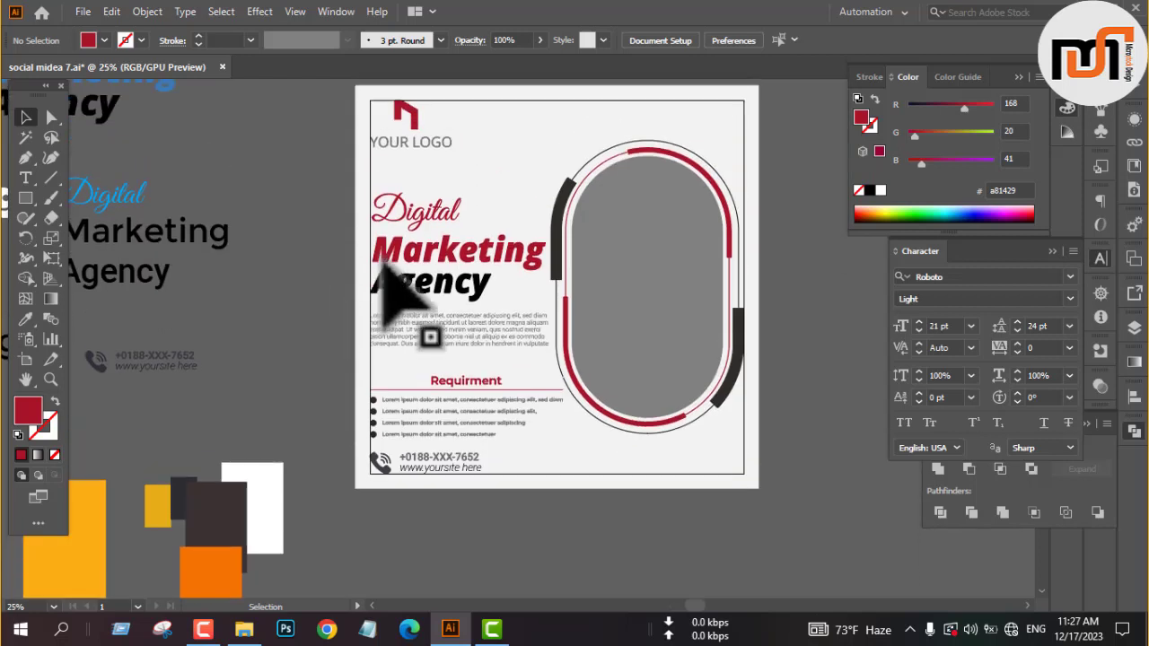
Step: Move the heading and paragraph up closer to the logo, widening the gap above the "Requirment" list
{"action": "left_click", "coordinate": [417, 227]}
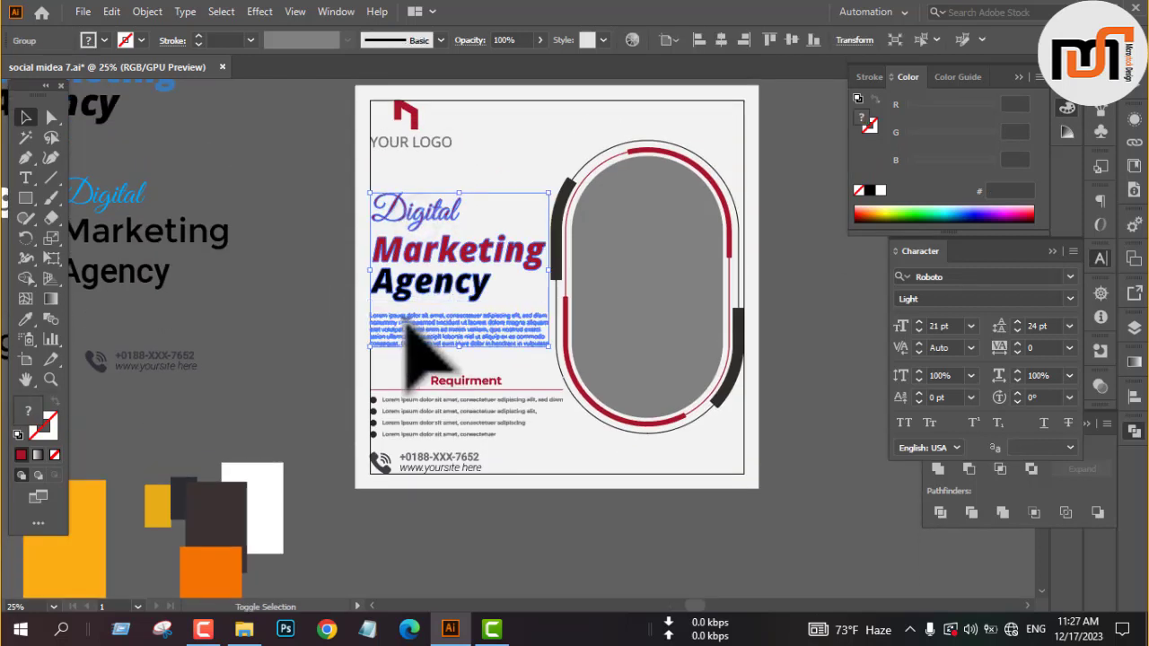
{"action": "left_click_drag", "start_coordinate": [406, 323], "coordinate": [409, 305]}
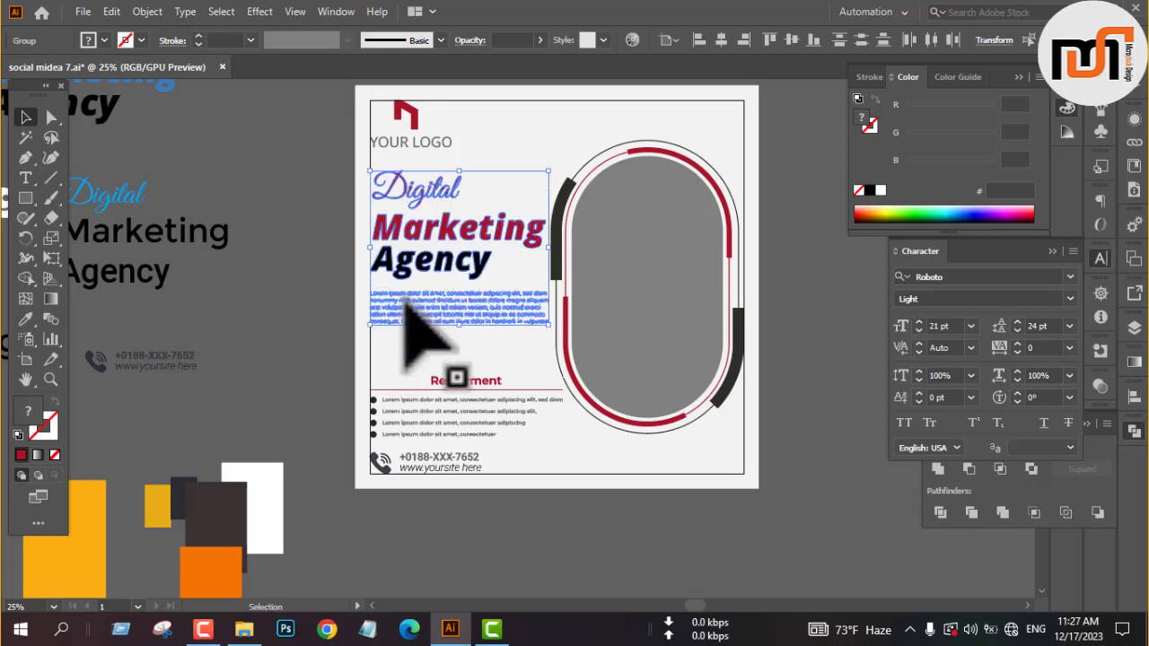
Step: Place a copy of the "Learn more" button at the left margin between the paragraph and the "Requirment" list, arranged in front of the background
{"action": "left_click", "coordinate": [294, 315]}
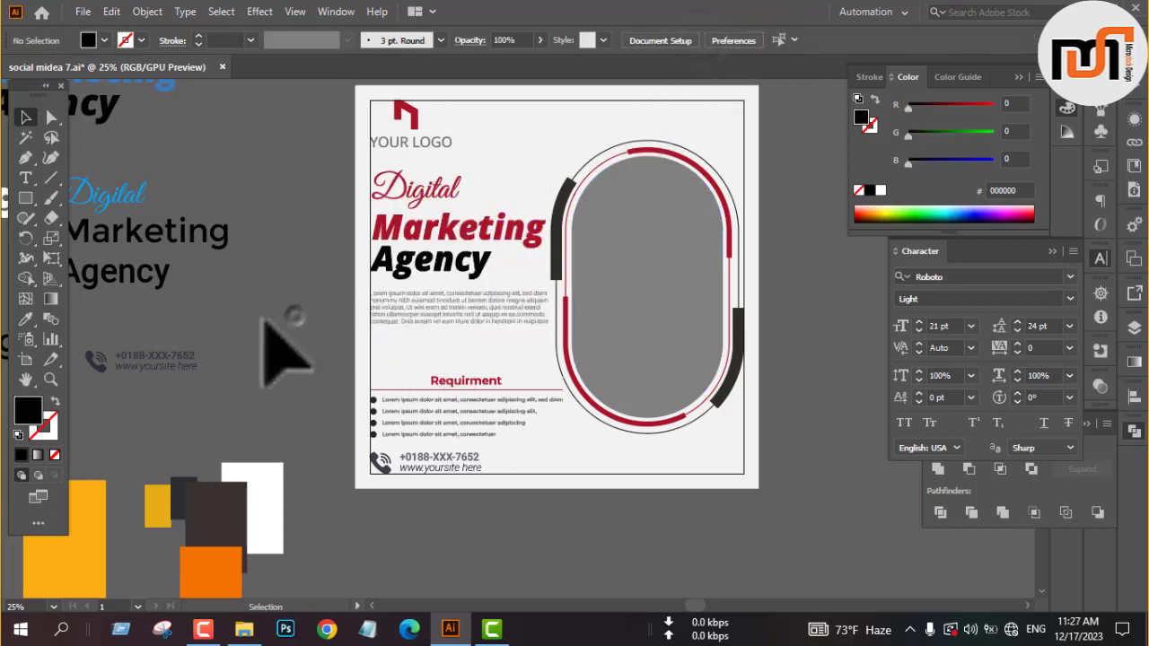
{"action": "left_click_drag", "start_coordinate": [251, 324], "coordinate": [506, 269]}
{"action": "left_click_drag", "start_coordinate": [196, 464], "coordinate": [682, 303]}
{"action": "right_click", "coordinate": [551, 307]}
{"action": "mouse_move", "coordinate": [599, 512]}
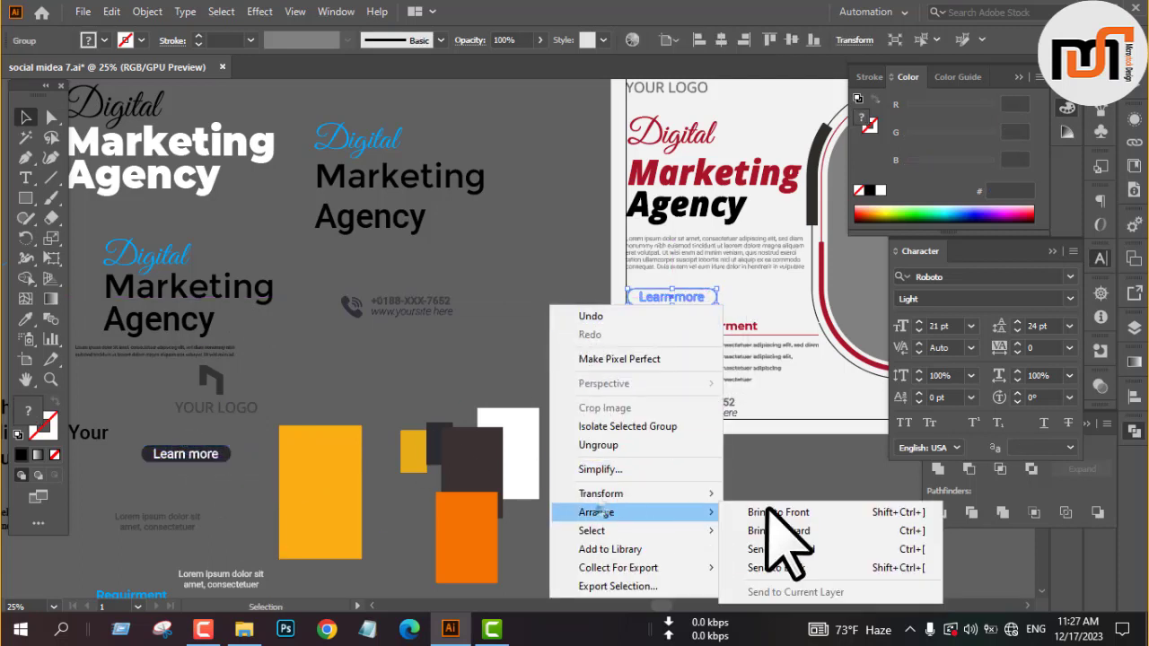
{"action": "left_click", "coordinate": [777, 532]}
{"action": "left_click", "coordinate": [446, 328]}
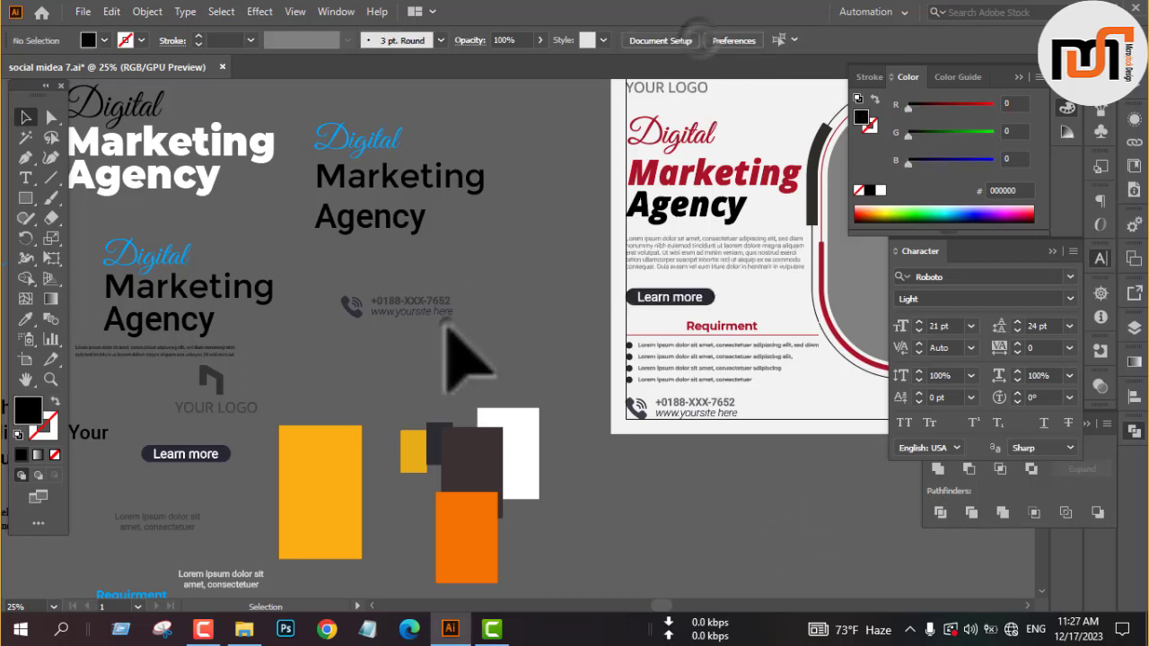
Step: Place a copy of the grey two-line "Lorem ipsum dolor sit amet, consectetuer" text below the pill frame, arranged in front of the background
{"action": "left_click_drag", "start_coordinate": [513, 256], "coordinate": [354, 286]}
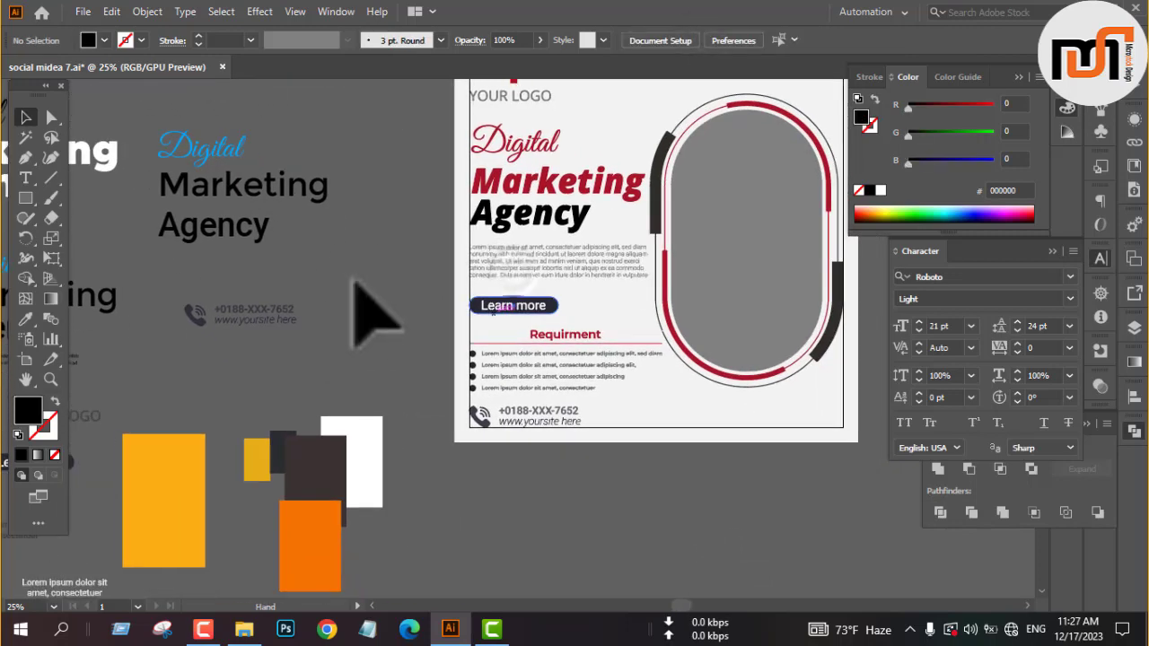
{"action": "scroll", "coordinate": [500, 285], "scroll_direction": "down", "scroll_amount": 1}
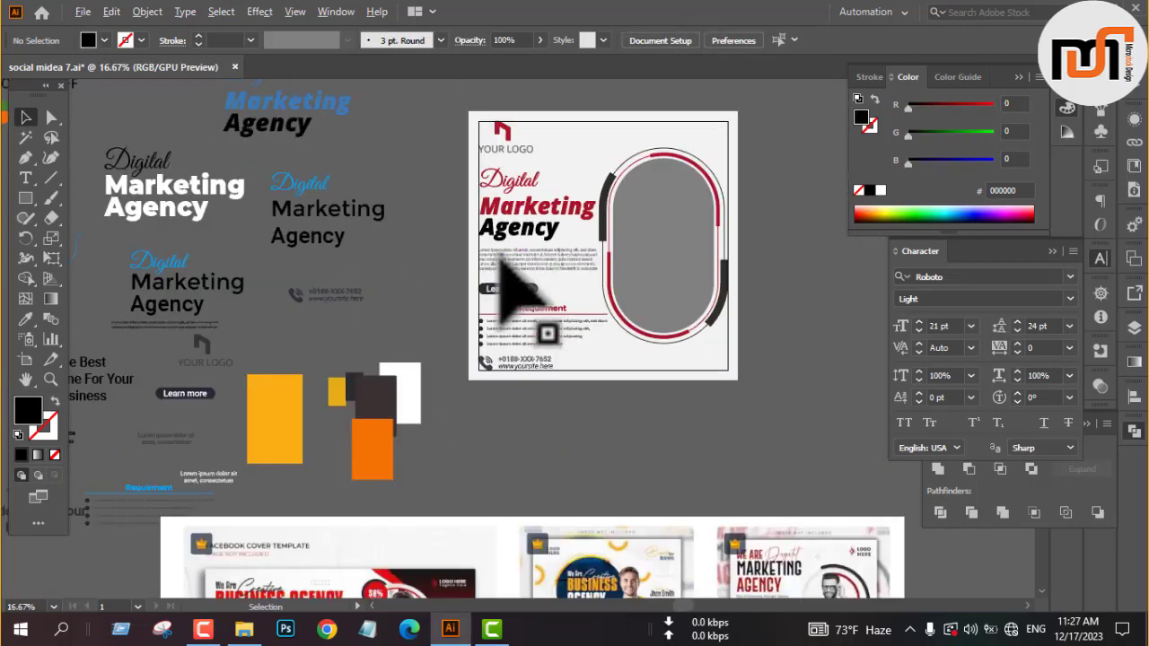
{"action": "left_click_drag", "start_coordinate": [423, 257], "coordinate": [534, 237]}
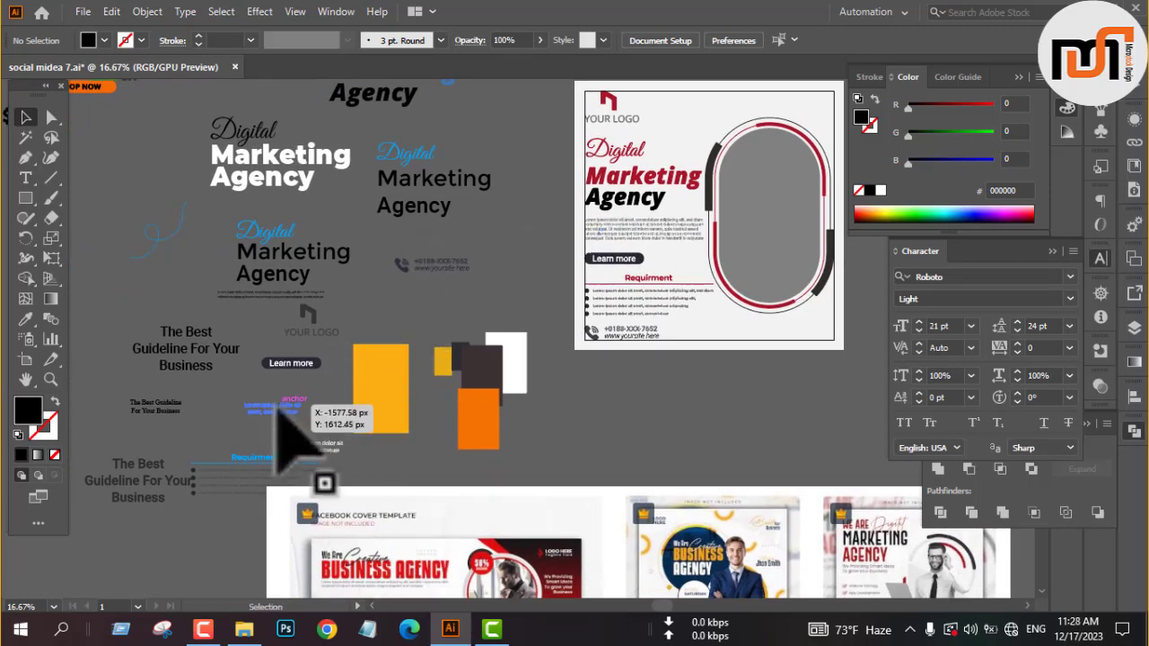
{"action": "left_click", "coordinate": [276, 415]}
{"action": "left_click_drag", "start_coordinate": [286, 411], "coordinate": [812, 352]}
{"action": "right_click", "coordinate": [783, 429]}
{"action": "mouse_move", "coordinate": [834, 339]}
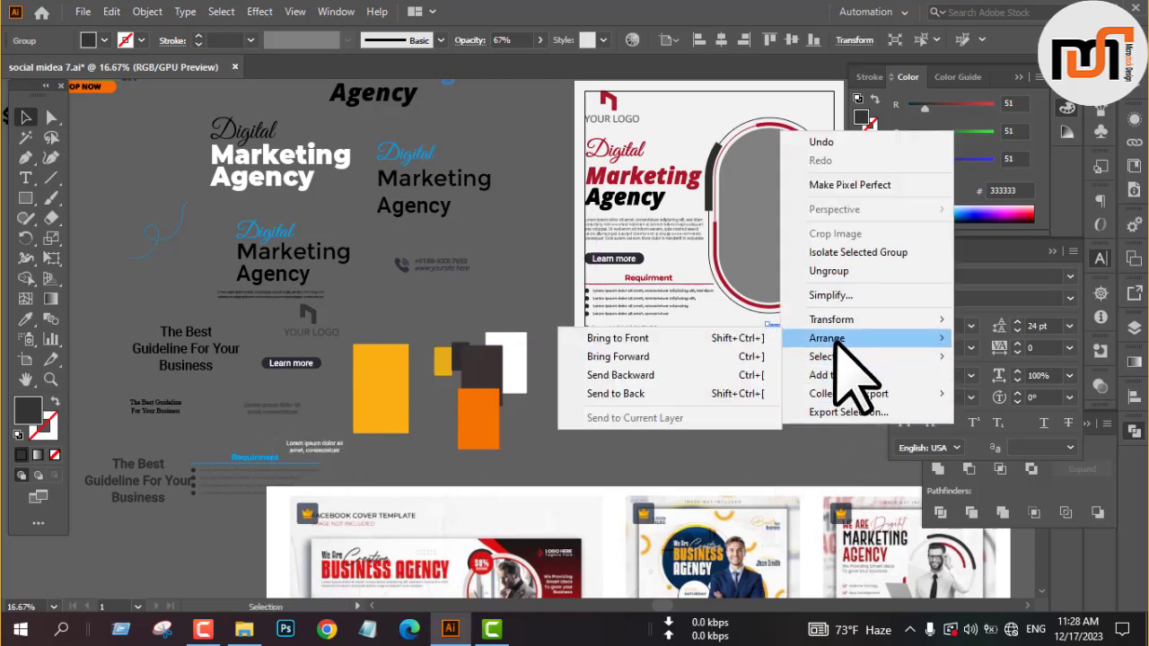
{"action": "left_click", "coordinate": [763, 405]}
Step: Align the two-line text to the margin frame's bottom and right edges
{"action": "scroll", "coordinate": [854, 340], "scroll_direction": "up", "scroll_amount": 4}
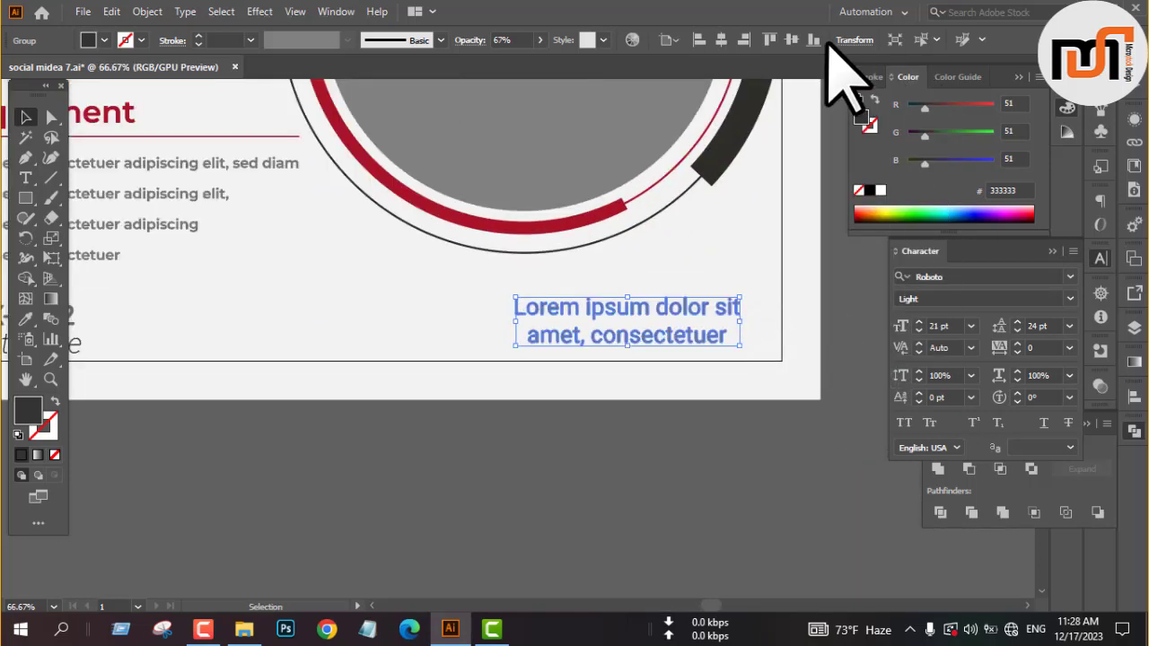
{"action": "left_click", "coordinate": [812, 40]}
{"action": "left_click", "coordinate": [743, 40]}
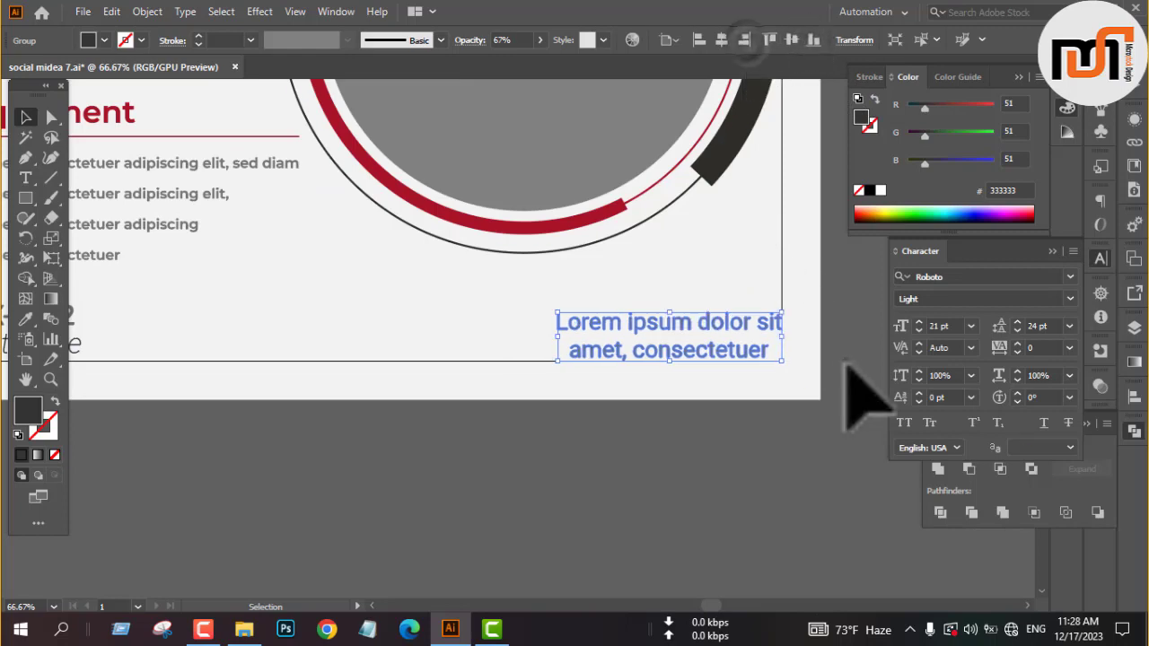
{"action": "left_click", "coordinate": [845, 362]}
{"action": "scroll", "coordinate": [825, 351], "scroll_direction": "down", "scroll_amount": 4}
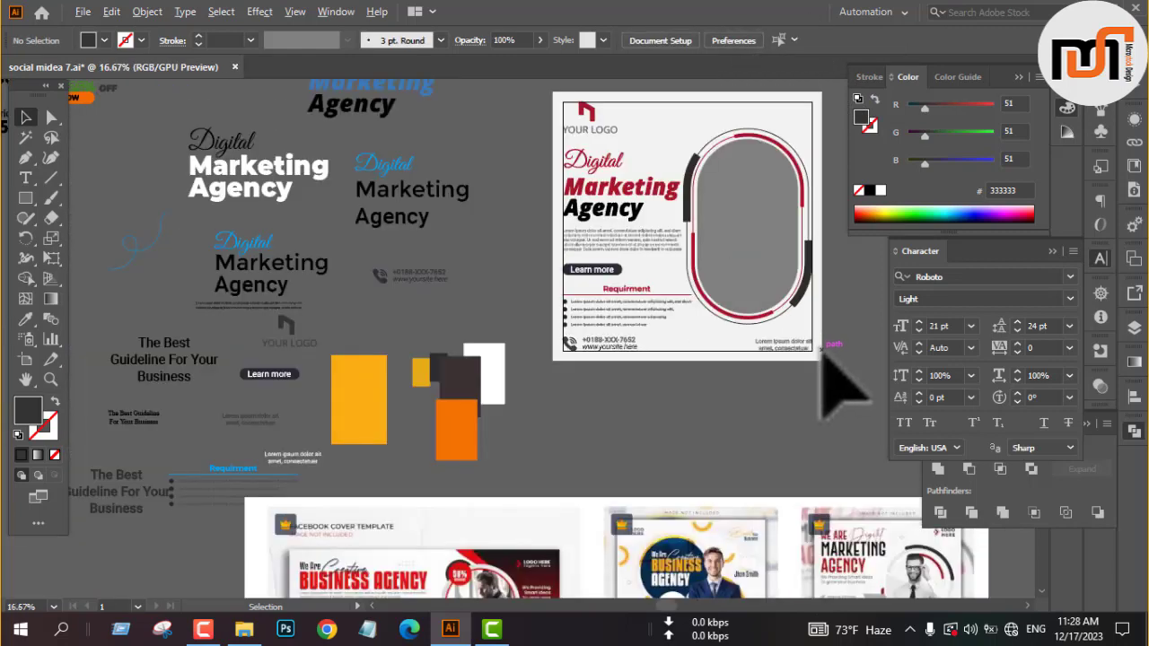
Step: Collapse the open Color, Character and Pathfinder panels to clear the workspace and center the whole post for review
{"action": "left_click", "coordinate": [1030, 77]}
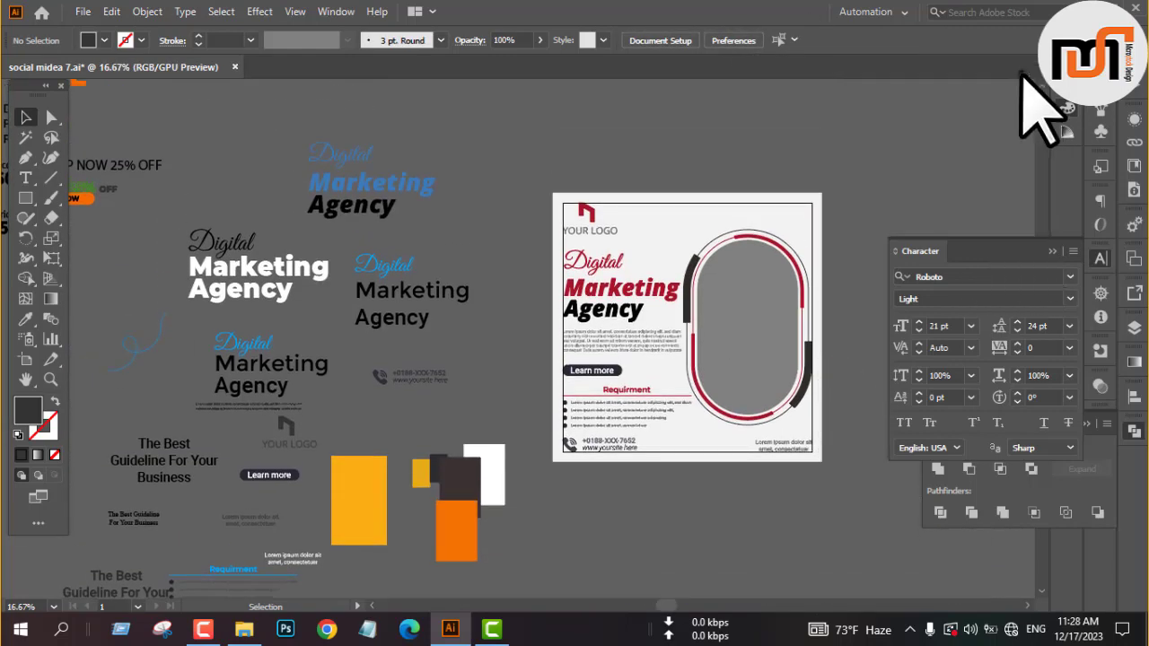
{"action": "left_click", "coordinate": [1048, 250]}
{"action": "left_click", "coordinate": [1084, 422]}
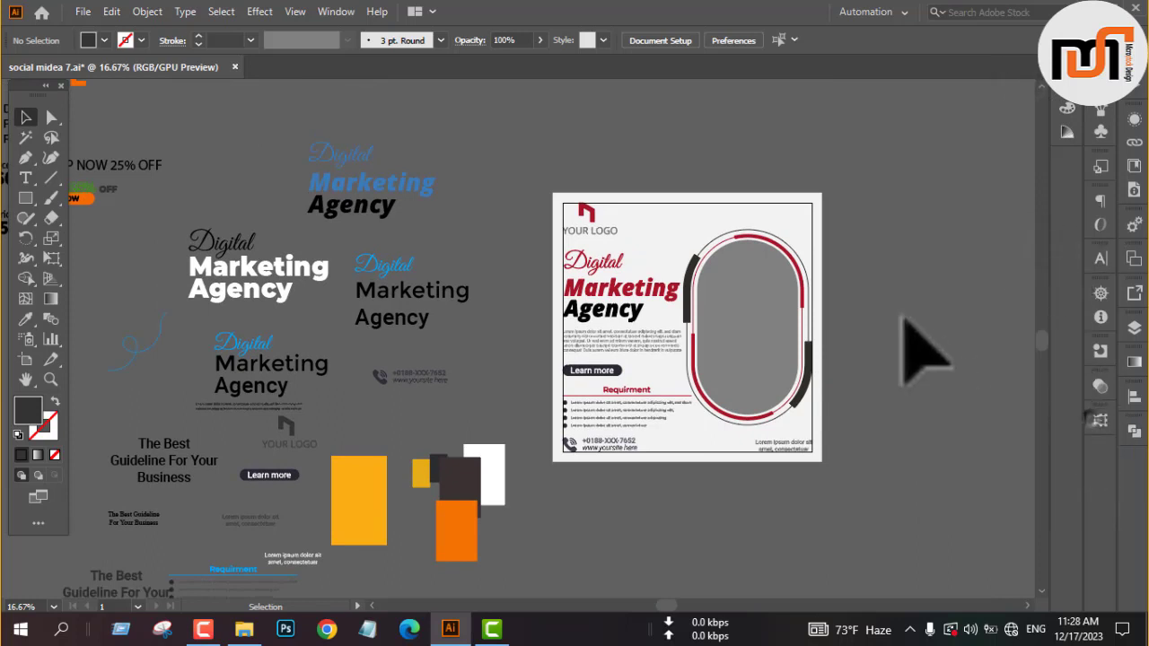
{"action": "scroll", "coordinate": [761, 269], "scroll_direction": "up", "scroll_amount": 2}
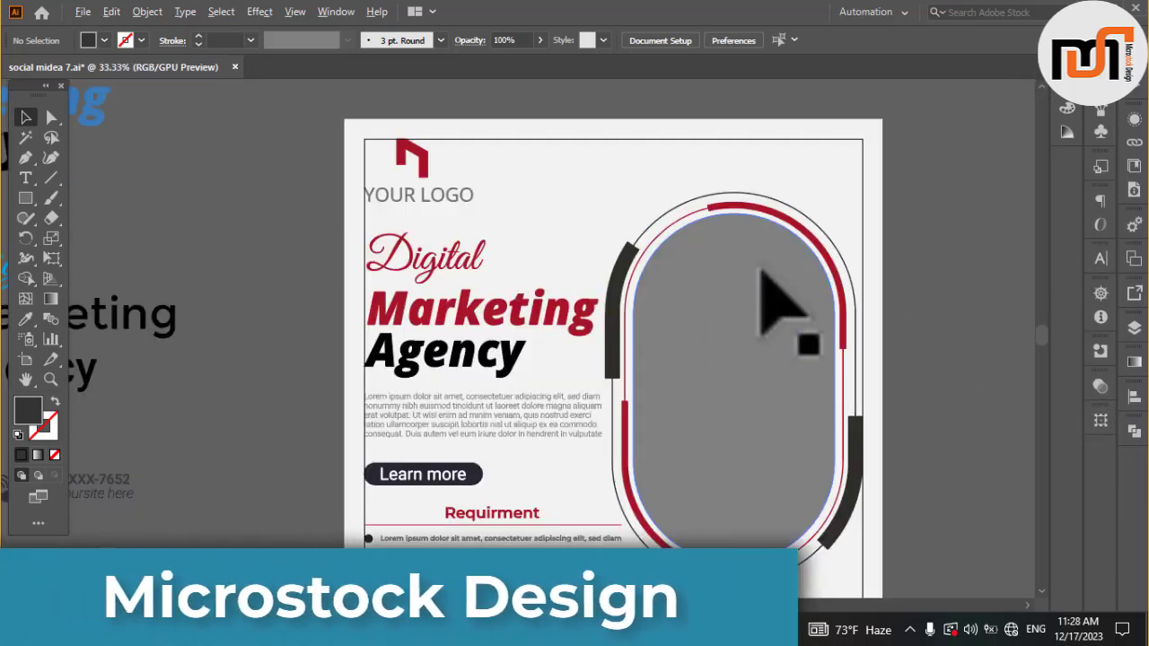
{"action": "scroll", "coordinate": [772, 296], "scroll_direction": "down", "scroll_amount": 1}
{"action": "scroll", "coordinate": [930, 277], "scroll_direction": "down", "scroll_amount": 2}
{"action": "left_click_drag", "start_coordinate": [902, 242], "coordinate": [819, 276]}
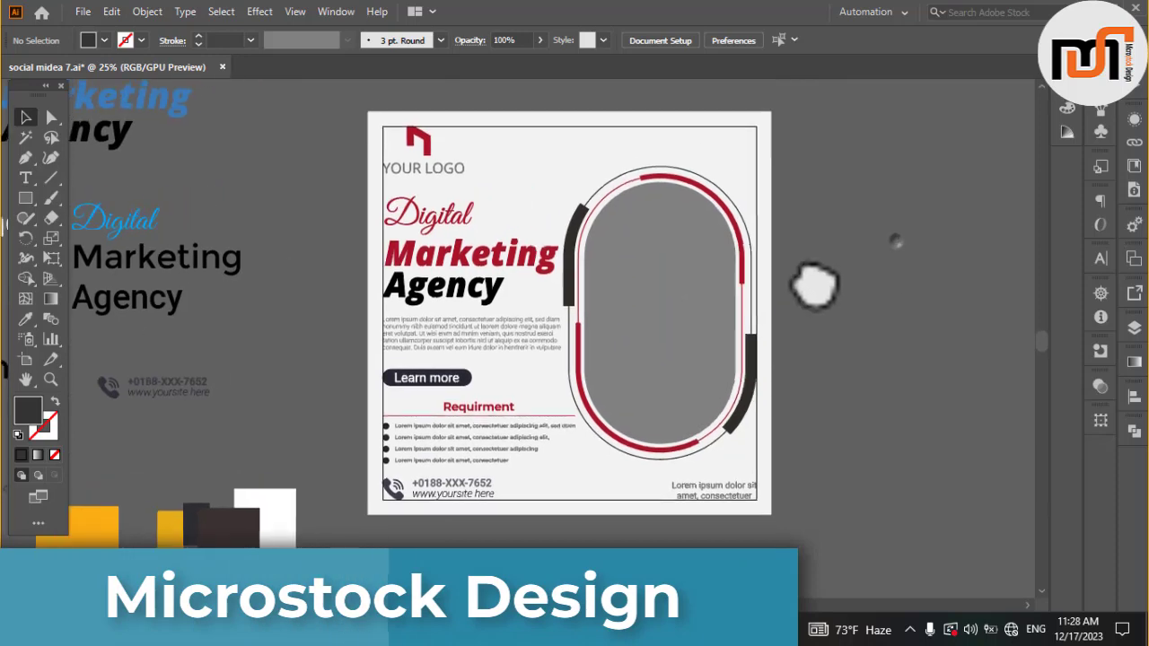